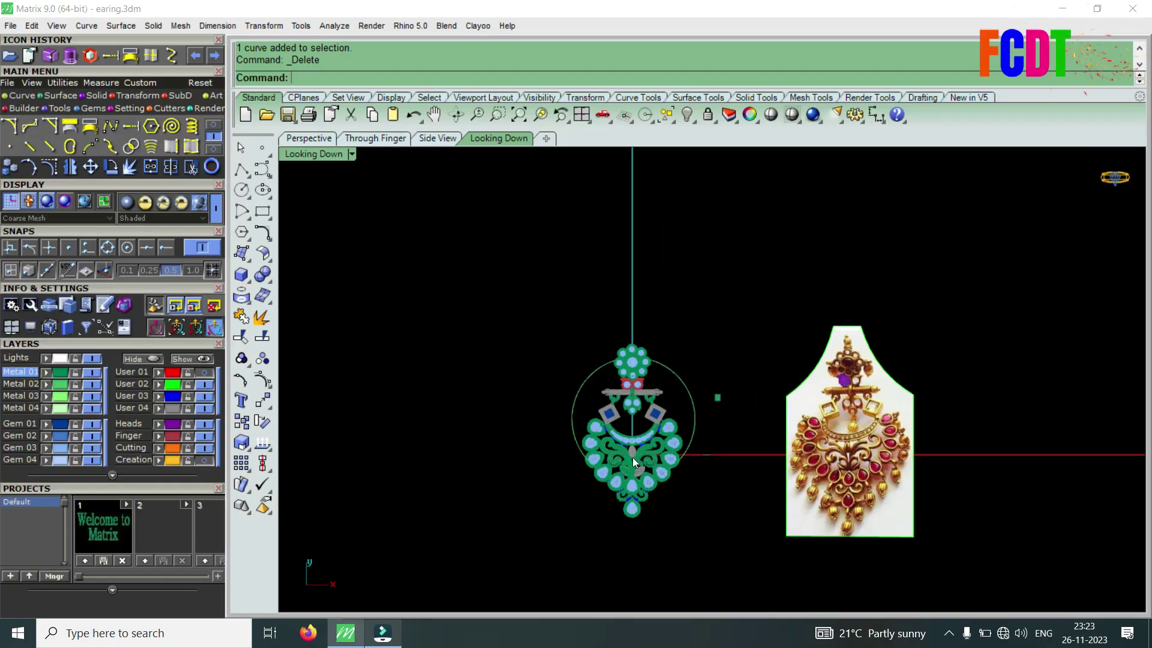
Show the Transform tool icons, including Cage Edit, in the Main Menu panel.
{"action": "scroll", "coordinate": [642, 432], "scroll_direction": "up", "scroll_amount": 1}
{"action": "scroll", "coordinate": [647, 422], "scroll_direction": "up", "scroll_amount": 1}
{"action": "scroll", "coordinate": [647, 421], "scroll_direction": "up", "scroll_amount": 1}
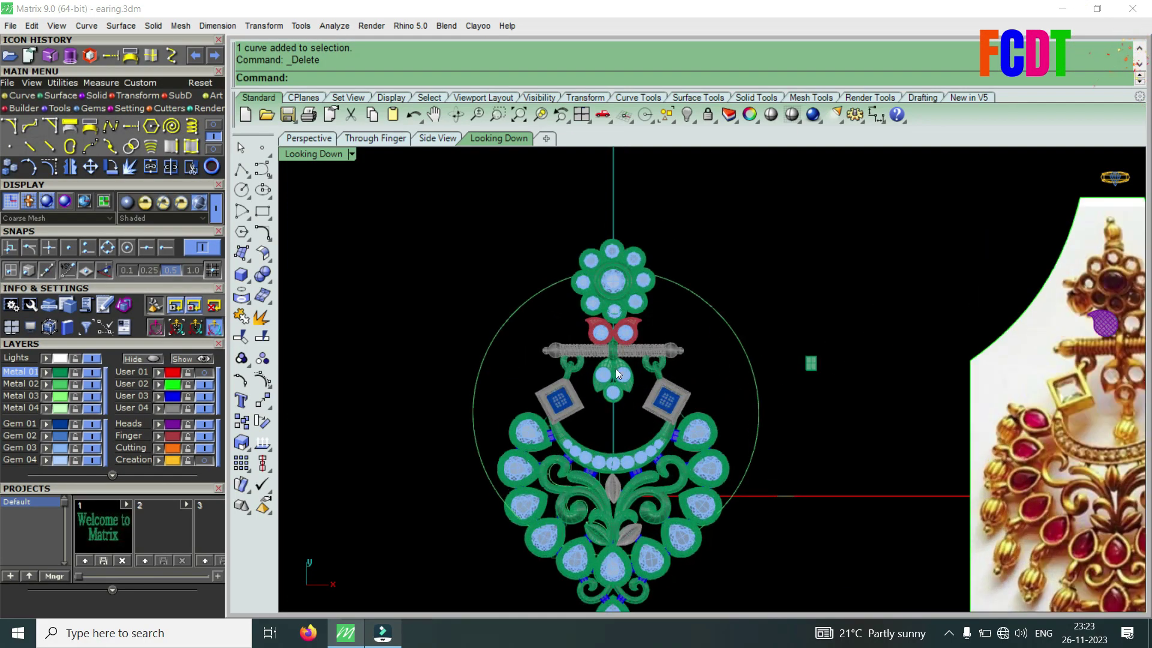
{"action": "scroll", "coordinate": [616, 368], "scroll_direction": "down", "scroll_amount": 2}
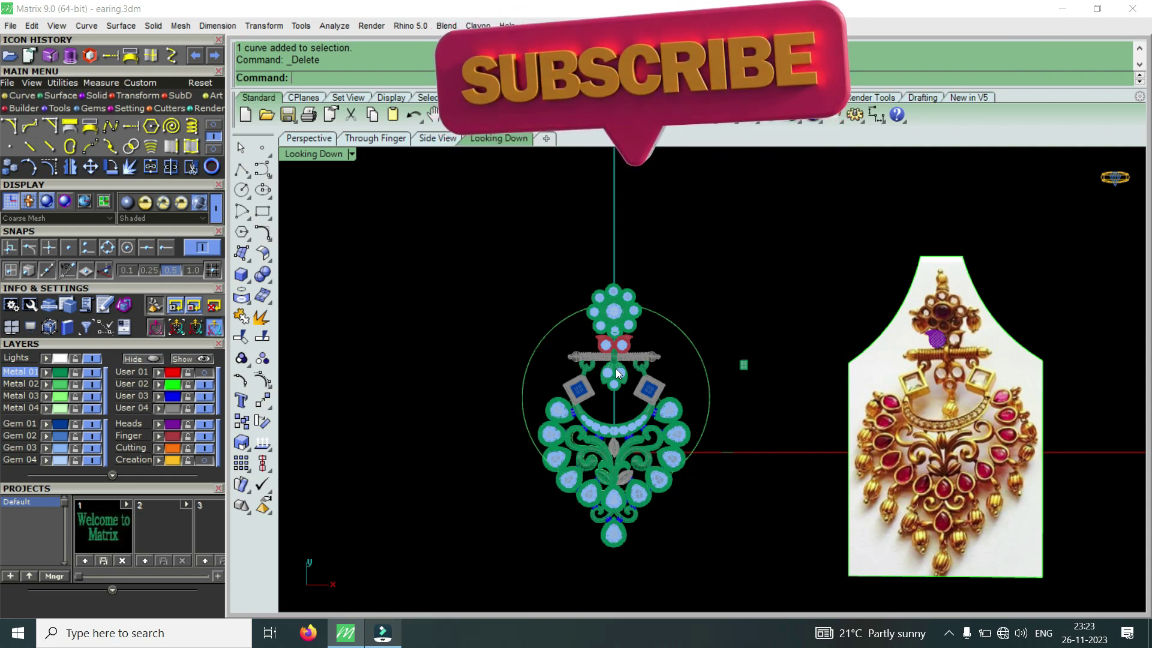
{"action": "left_click", "coordinate": [134, 96]}
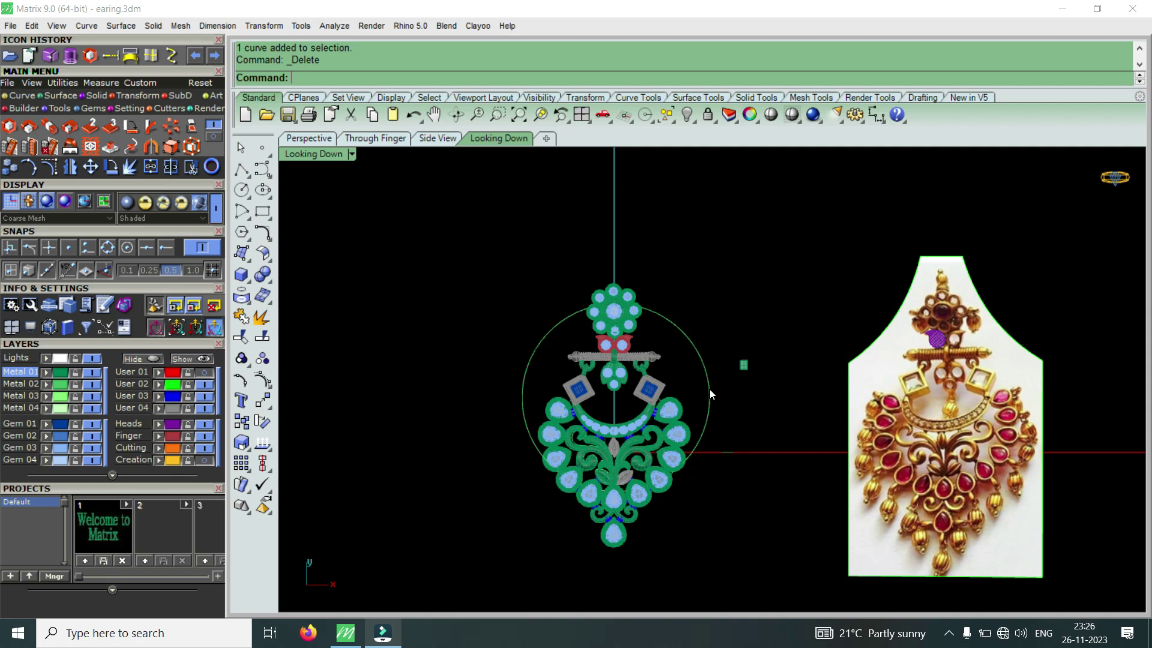
Restore the four-view layout and maximize the Perspective viewport.
{"action": "scroll", "coordinate": [668, 388], "scroll_direction": "up", "scroll_amount": 3}
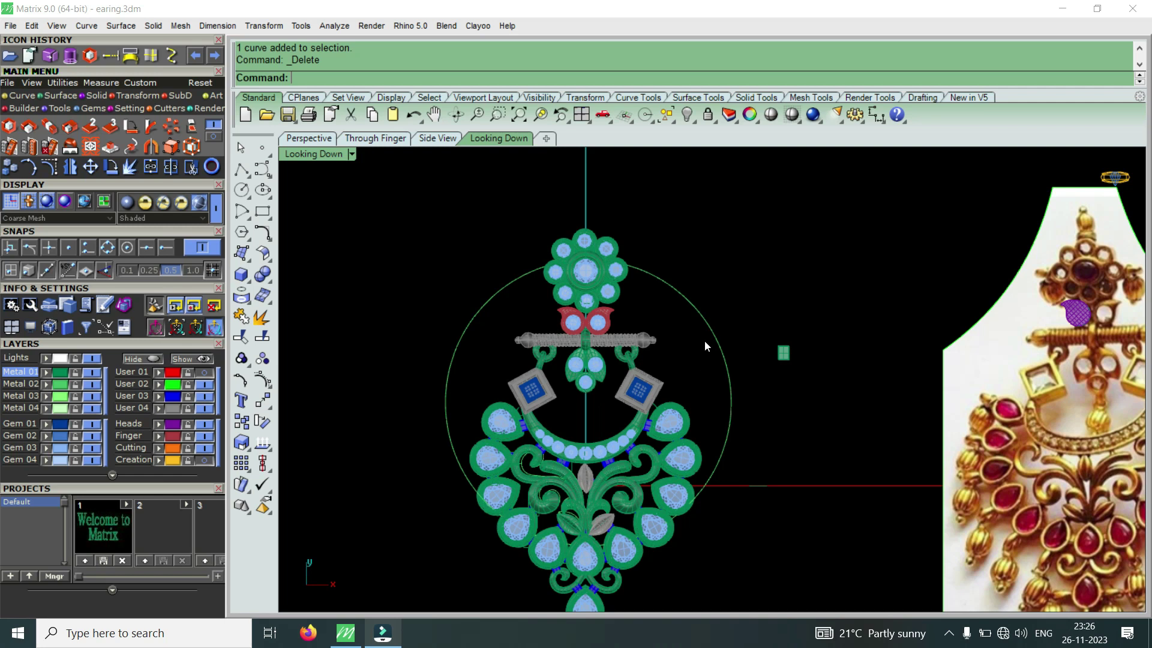
{"action": "scroll", "coordinate": [705, 341], "scroll_direction": "down", "scroll_amount": 3}
{"action": "scroll", "coordinate": [654, 395], "scroll_direction": "up", "scroll_amount": 4}
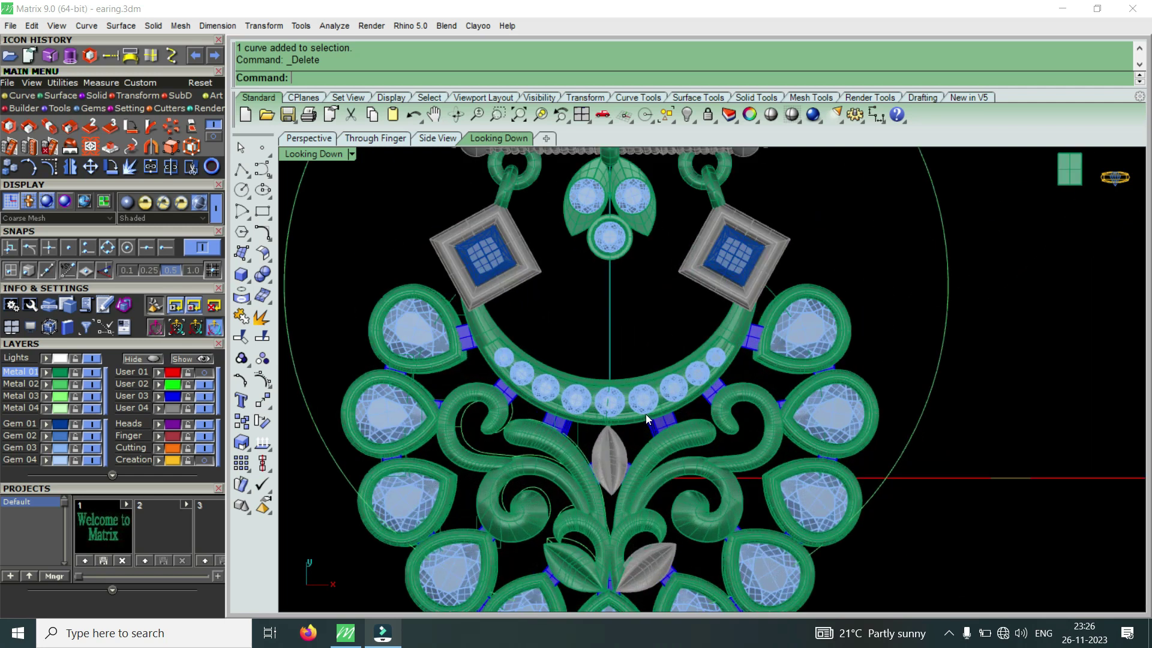
{"action": "scroll", "coordinate": [645, 414], "scroll_direction": "up", "scroll_amount": 1}
{"action": "double_click", "coordinate": [329, 158]}
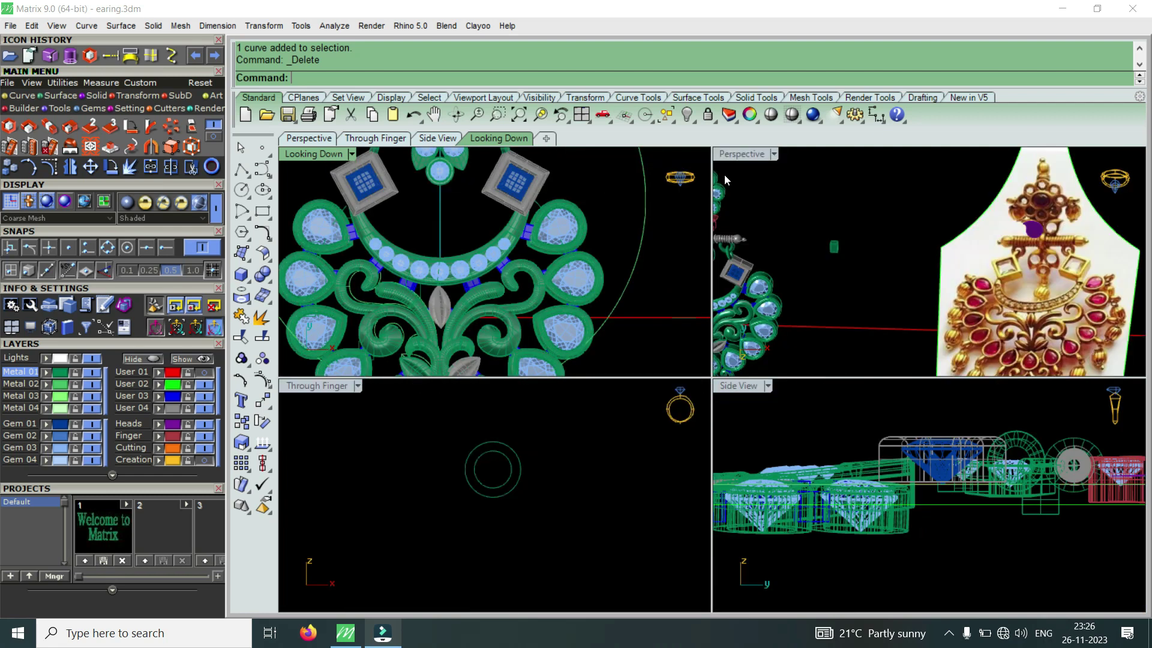
{"action": "double_click", "coordinate": [744, 155]}
Orbit and zoom the earring through side, low and top-down angles.
{"action": "scroll", "coordinate": [918, 397], "scroll_direction": "up", "scroll_amount": 2}
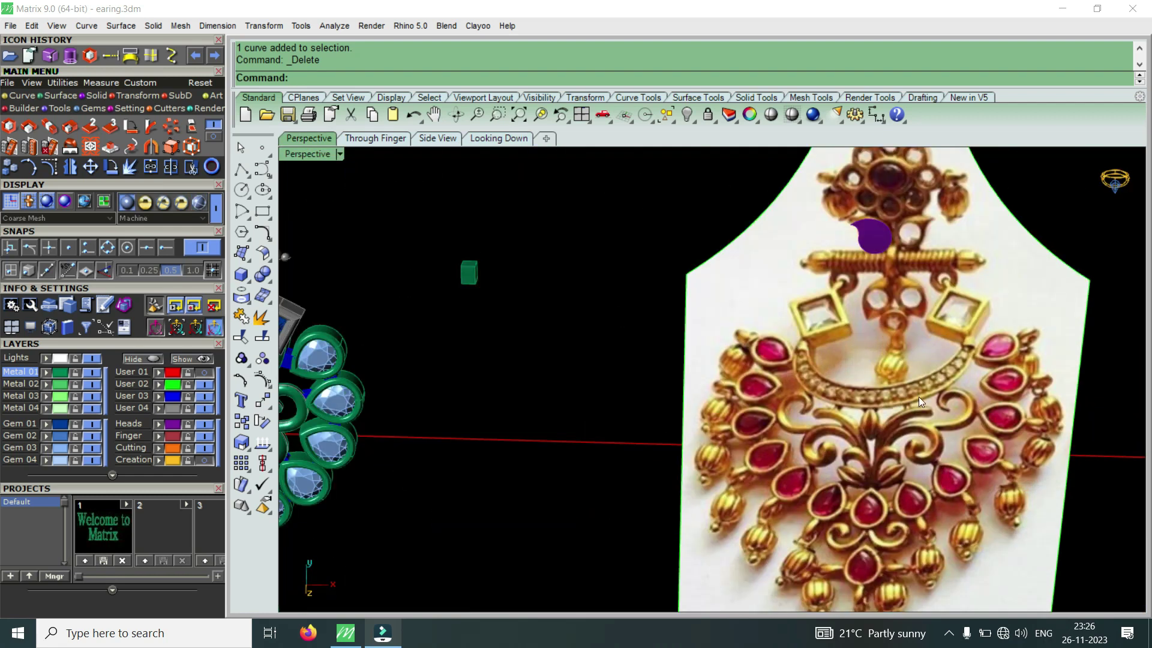
{"action": "scroll", "coordinate": [936, 385], "scroll_direction": "up", "scroll_amount": 2}
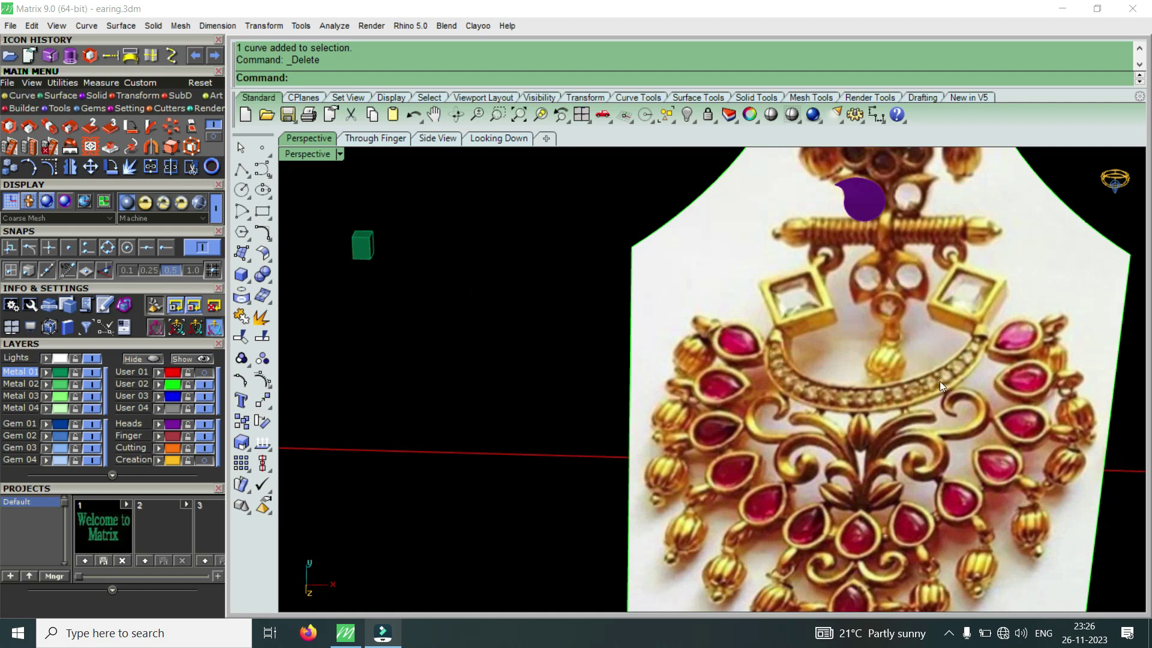
{"action": "scroll", "coordinate": [970, 356], "scroll_direction": "down", "scroll_amount": 2}
{"action": "scroll", "coordinate": [971, 358], "scroll_direction": "down", "scroll_amount": 3}
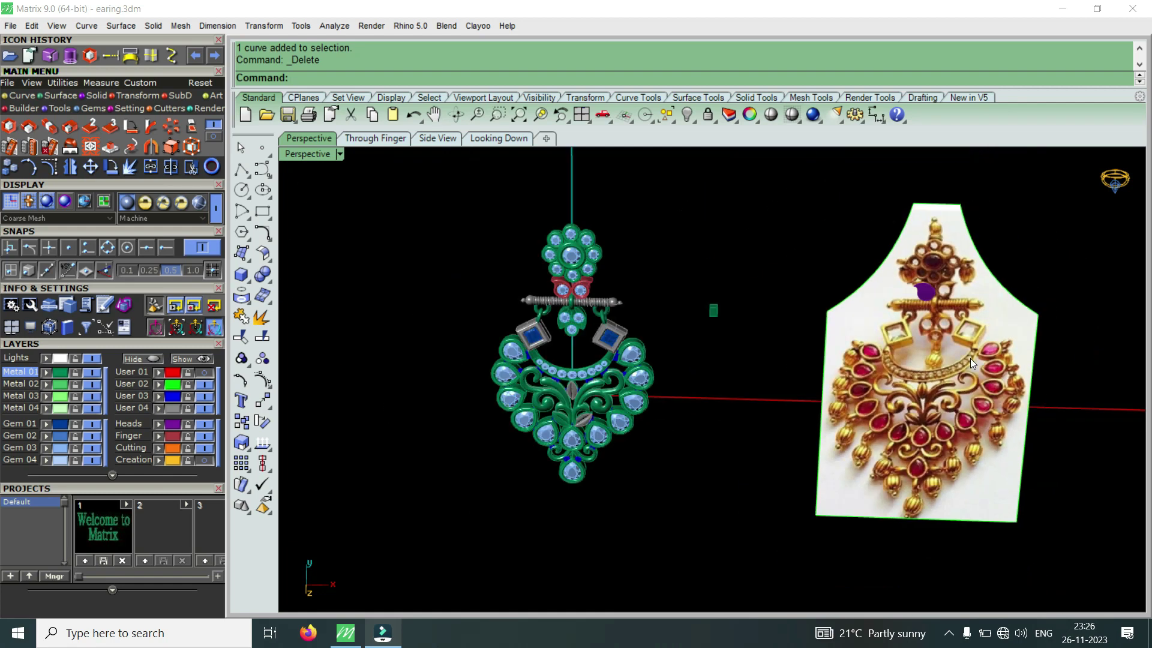
{"action": "scroll", "coordinate": [733, 396], "scroll_direction": "up", "scroll_amount": 3}
{"action": "scroll", "coordinate": [715, 371], "scroll_direction": "up", "scroll_amount": 2}
{"action": "scroll", "coordinate": [716, 372], "scroll_direction": "up", "scroll_amount": 2}
{"action": "mouse_move", "coordinate": [700, 364]}
{"action": "right_mouse_down"}
{"action": "mouse_move", "coordinate": [705, 332]}
{"action": "mouse_move", "coordinate": [719, 373]}
{"action": "right_mouse_up"}
{"action": "scroll", "coordinate": [706, 332], "scroll_direction": "down", "scroll_amount": 2}
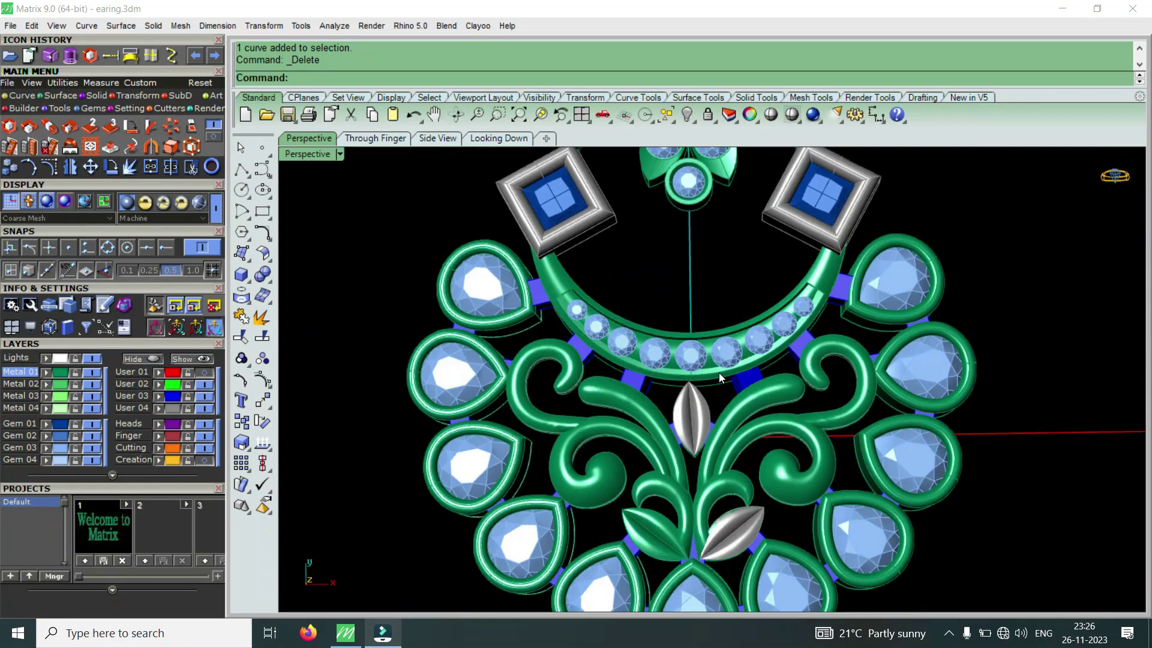
{"action": "scroll", "coordinate": [714, 368], "scroll_direction": "up", "scroll_amount": 2}
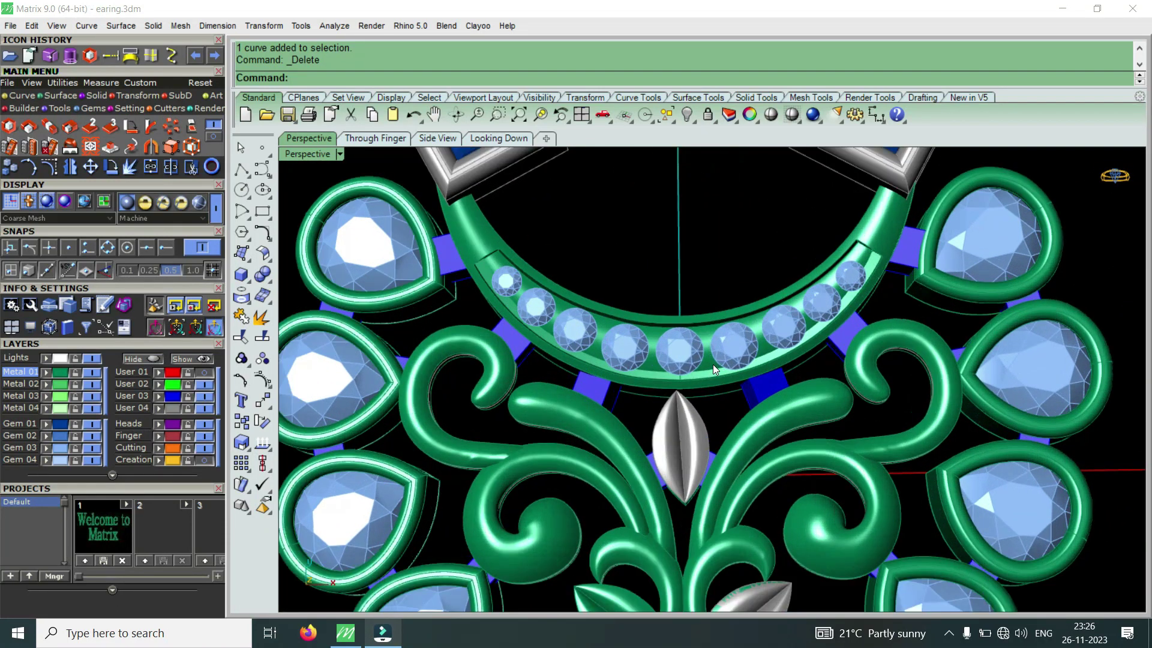
{"action": "scroll", "coordinate": [690, 361], "scroll_direction": "down", "scroll_amount": 2}
{"action": "right_click_drag", "start_coordinate": [690, 361], "coordinate": [614, 390]}
{"action": "scroll", "coordinate": [730, 388], "scroll_direction": "up", "scroll_amount": 2}
{"action": "right_click_drag", "start_coordinate": [730, 389], "coordinate": [733, 397]}
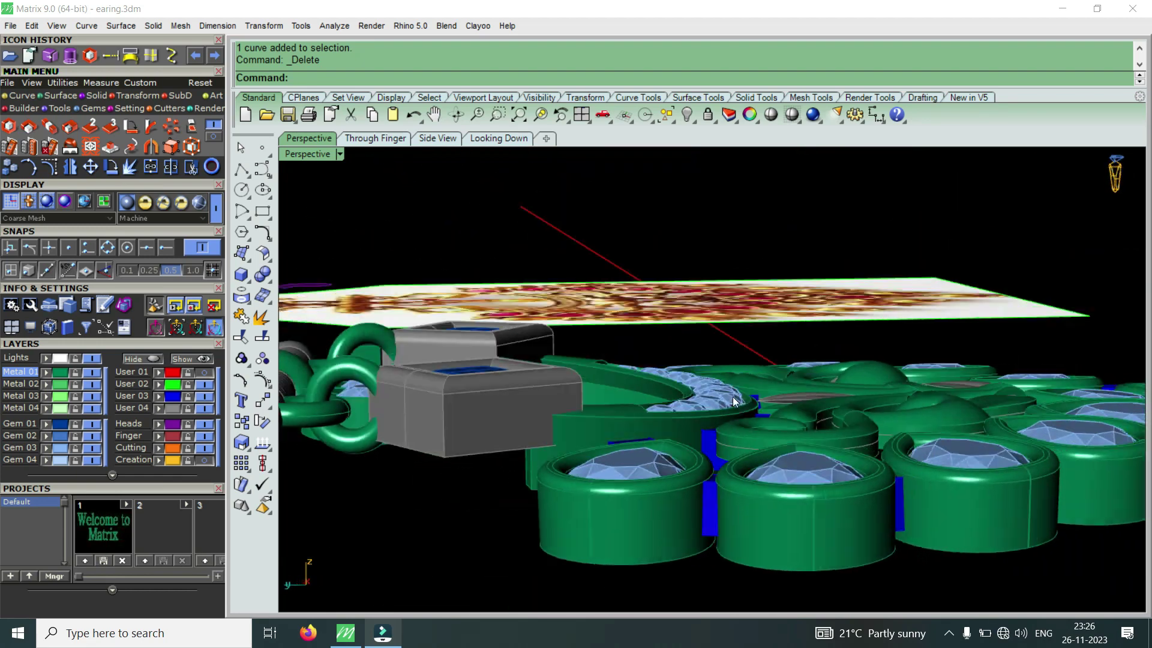
{"action": "scroll", "coordinate": [733, 396], "scroll_direction": "up", "scroll_amount": 3}
{"action": "scroll", "coordinate": [575, 422], "scroll_direction": "down", "scroll_amount": 3}
{"action": "right_click_drag", "start_coordinate": [575, 421], "coordinate": [636, 395]}
{"action": "scroll", "coordinate": [637, 394], "scroll_direction": "up", "scroll_amount": 3}
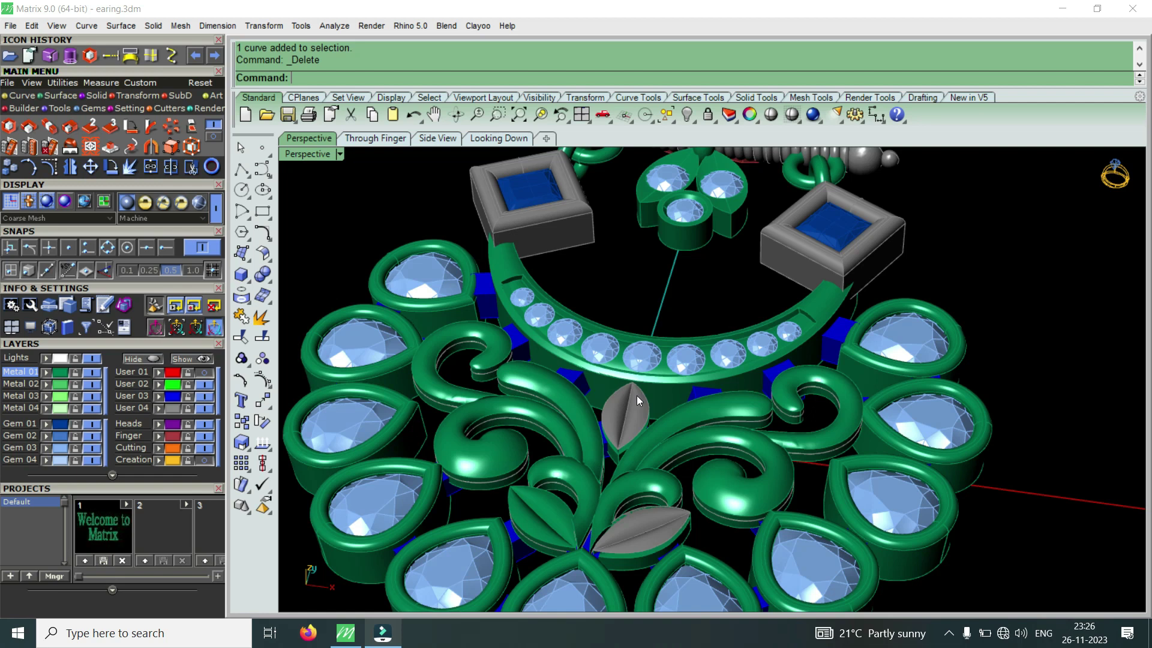
{"action": "mouse_move", "coordinate": [684, 368]}
{"action": "right_mouse_down"}
{"action": "mouse_move", "coordinate": [702, 345]}
{"action": "mouse_move", "coordinate": [671, 369]}
{"action": "right_mouse_up"}
Zoom and orbit to view the bezels edge-on against the reference photo.
{"action": "scroll", "coordinate": [704, 340], "scroll_direction": "down", "scroll_amount": 3}
{"action": "scroll", "coordinate": [704, 339], "scroll_direction": "up", "scroll_amount": 2}
{"action": "scroll", "coordinate": [764, 362], "scroll_direction": "down", "scroll_amount": 2}
{"action": "scroll", "coordinate": [758, 399], "scroll_direction": "down", "scroll_amount": 3}
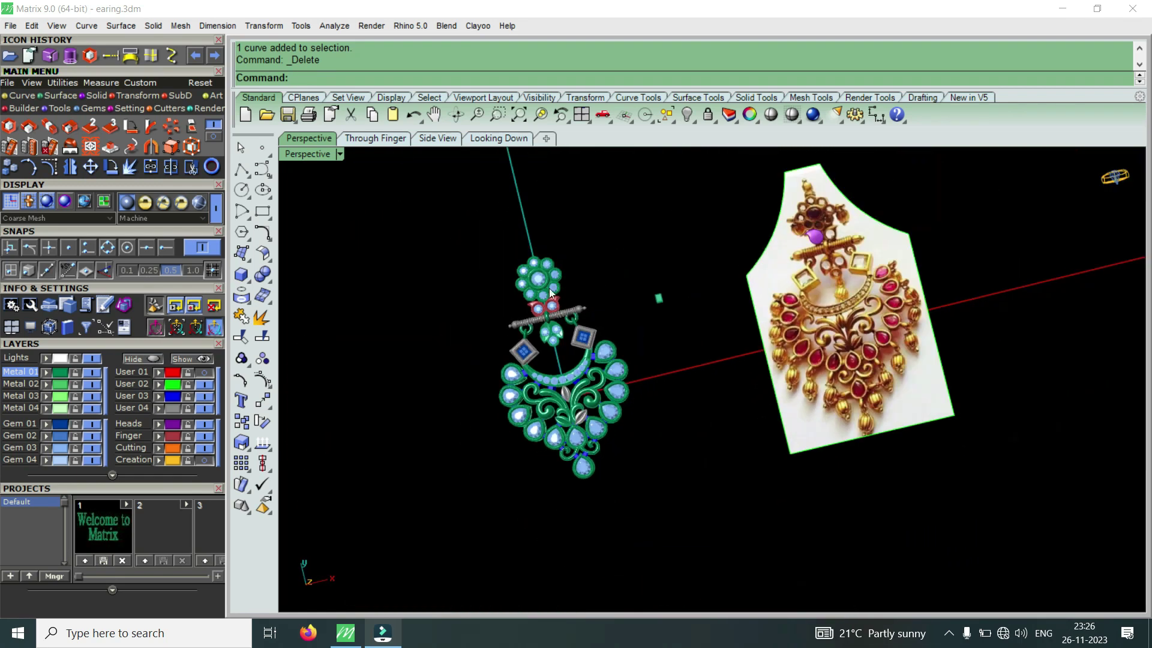
{"action": "scroll", "coordinate": [492, 359], "scroll_direction": "up", "scroll_amount": 1}
{"action": "scroll", "coordinate": [570, 454], "scroll_direction": "up", "scroll_amount": 3}
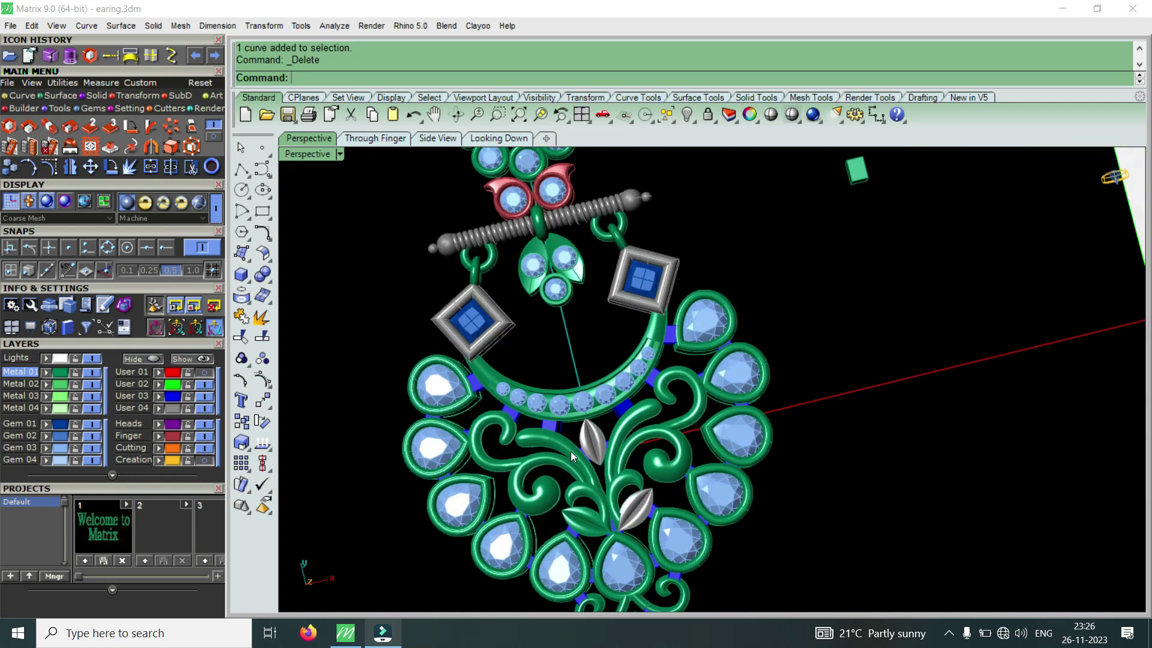
{"action": "scroll", "coordinate": [572, 451], "scroll_direction": "up", "scroll_amount": 2}
{"action": "scroll", "coordinate": [610, 447], "scroll_direction": "up", "scroll_amount": 2}
{"action": "mouse_move", "coordinate": [610, 447]}
{"action": "right_mouse_down"}
{"action": "mouse_move", "coordinate": [707, 259]}
{"action": "mouse_move", "coordinate": [613, 359]}
{"action": "mouse_move", "coordinate": [616, 408]}
{"action": "mouse_move", "coordinate": [606, 298]}
{"action": "mouse_move", "coordinate": [660, 354]}
{"action": "mouse_move", "coordinate": [660, 300]}
{"action": "mouse_move", "coordinate": [664, 443]}
{"action": "right_mouse_up"}
{"action": "scroll", "coordinate": [613, 359], "scroll_direction": "up", "scroll_amount": 2}
{"action": "scroll", "coordinate": [572, 365], "scroll_direction": "up", "scroll_amount": 2}
{"action": "scroll", "coordinate": [616, 409], "scroll_direction": "up", "scroll_amount": 2}
{"action": "scroll", "coordinate": [606, 298], "scroll_direction": "down", "scroll_amount": 2}
{"action": "scroll", "coordinate": [663, 444], "scroll_direction": "up", "scroll_amount": 2}
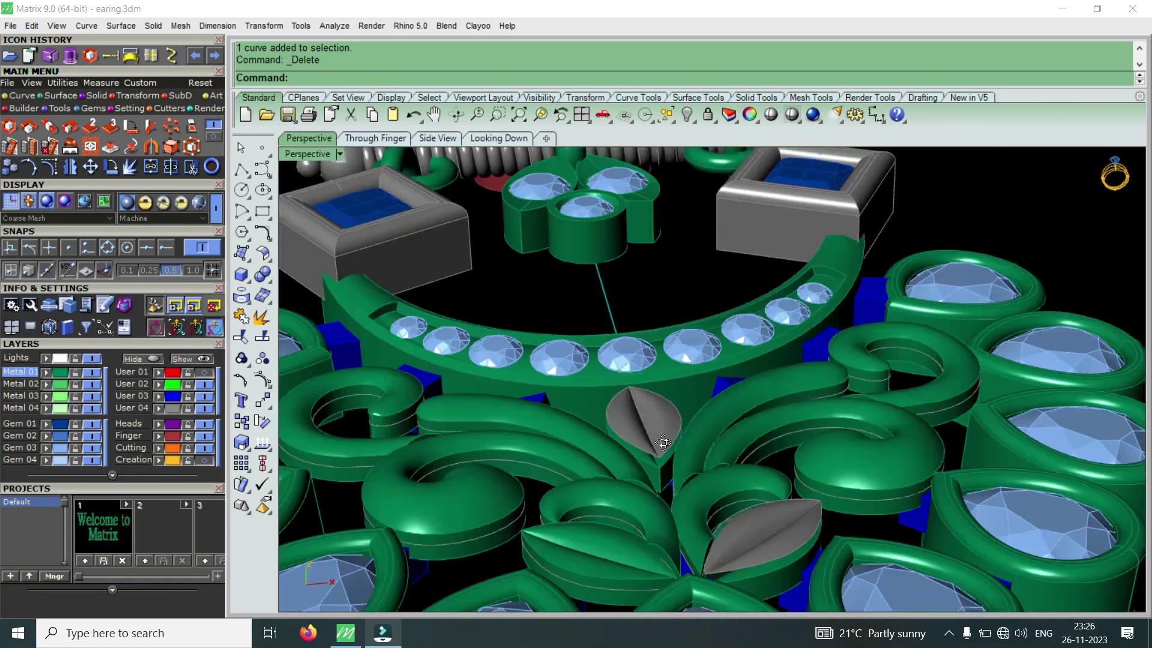
{"action": "scroll", "coordinate": [663, 444], "scroll_direction": "down", "scroll_amount": 3}
{"action": "scroll", "coordinate": [587, 378], "scroll_direction": "down", "scroll_amount": 2}
{"action": "scroll", "coordinate": [569, 384], "scroll_direction": "down", "scroll_amount": 2}
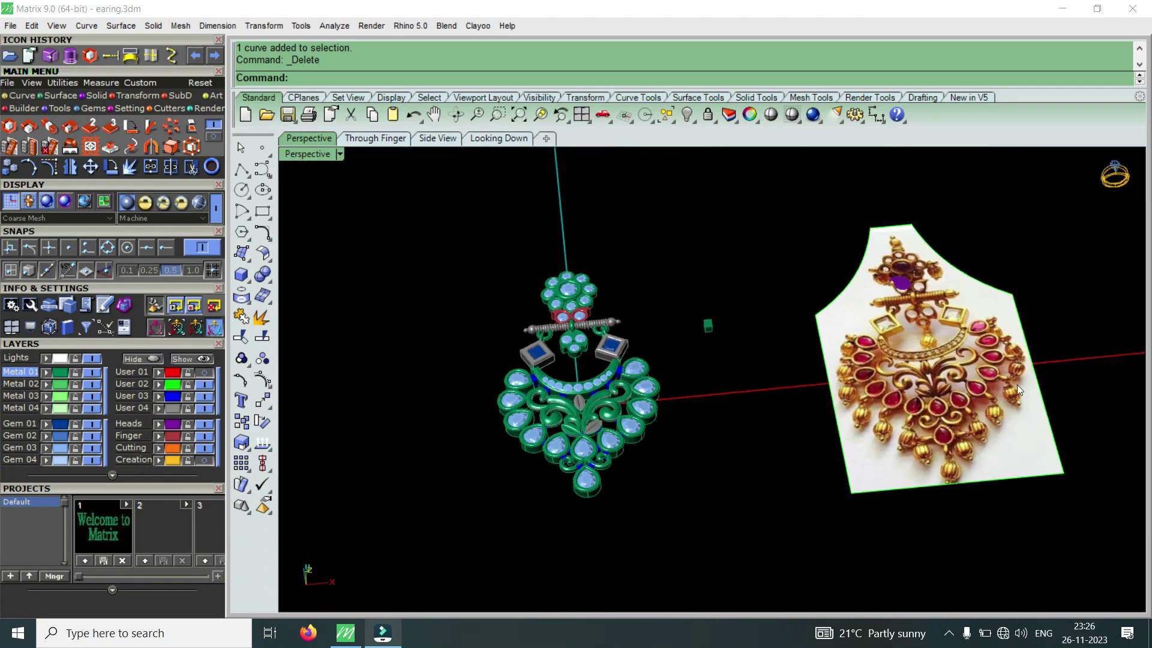
{"action": "scroll", "coordinate": [947, 346], "scroll_direction": "up", "scroll_amount": 2}
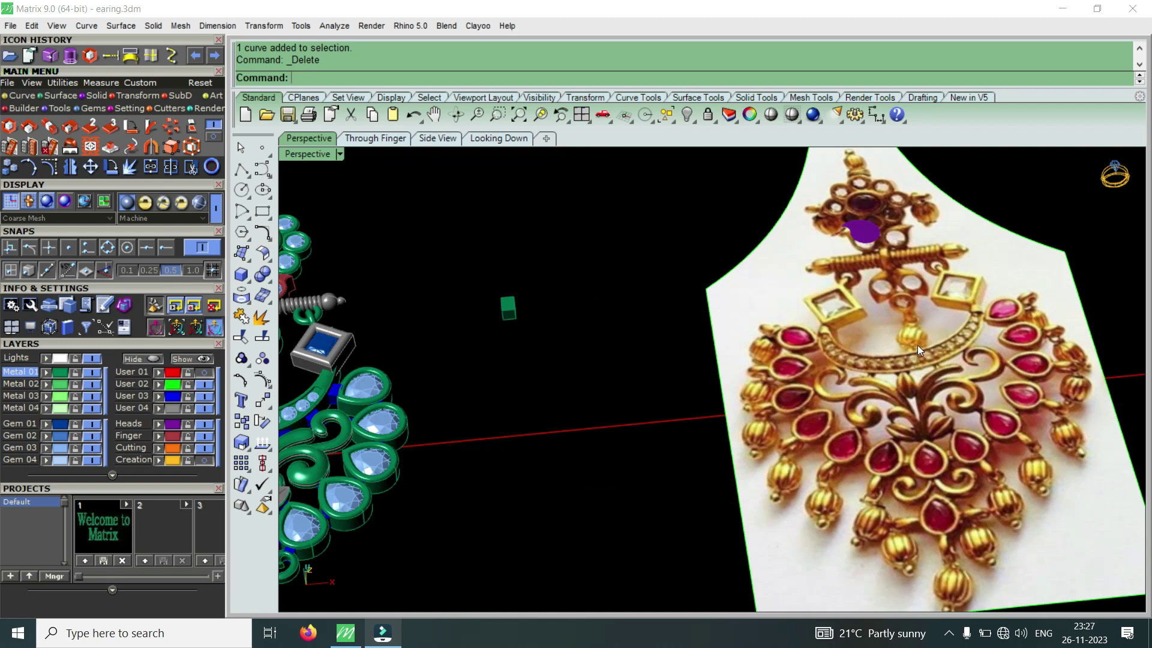
{"action": "scroll", "coordinate": [958, 341], "scroll_direction": "down", "scroll_amount": 3}
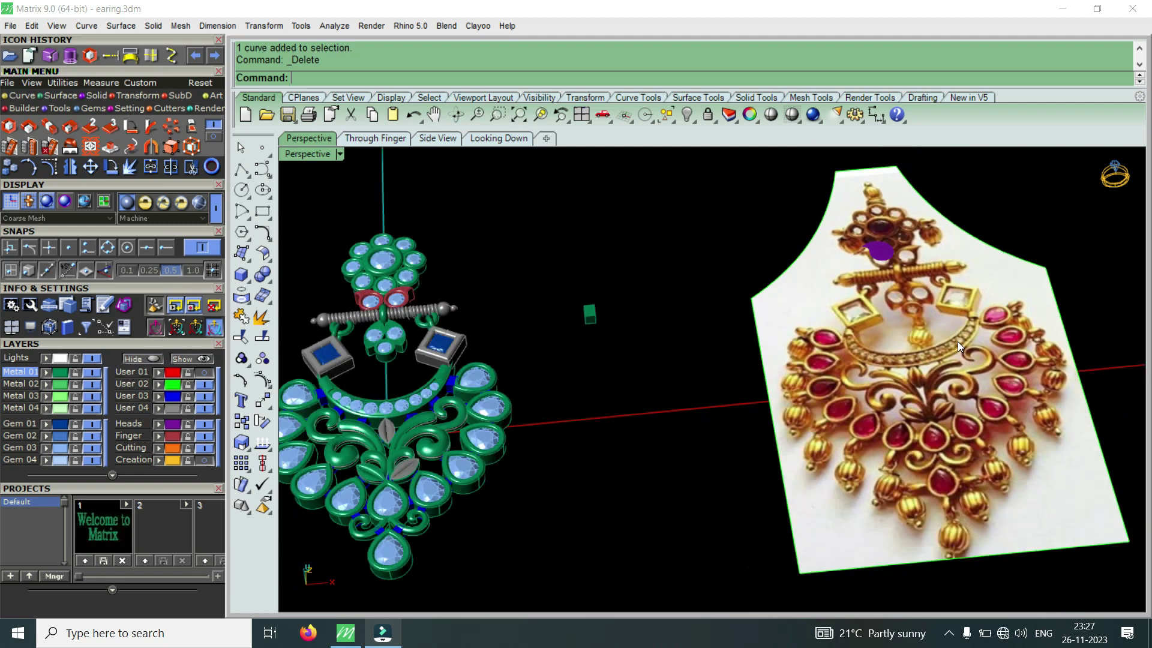
{"action": "scroll", "coordinate": [941, 350], "scroll_direction": "up", "scroll_amount": 4}
{"action": "scroll", "coordinate": [941, 349], "scroll_direction": "up", "scroll_amount": 2}
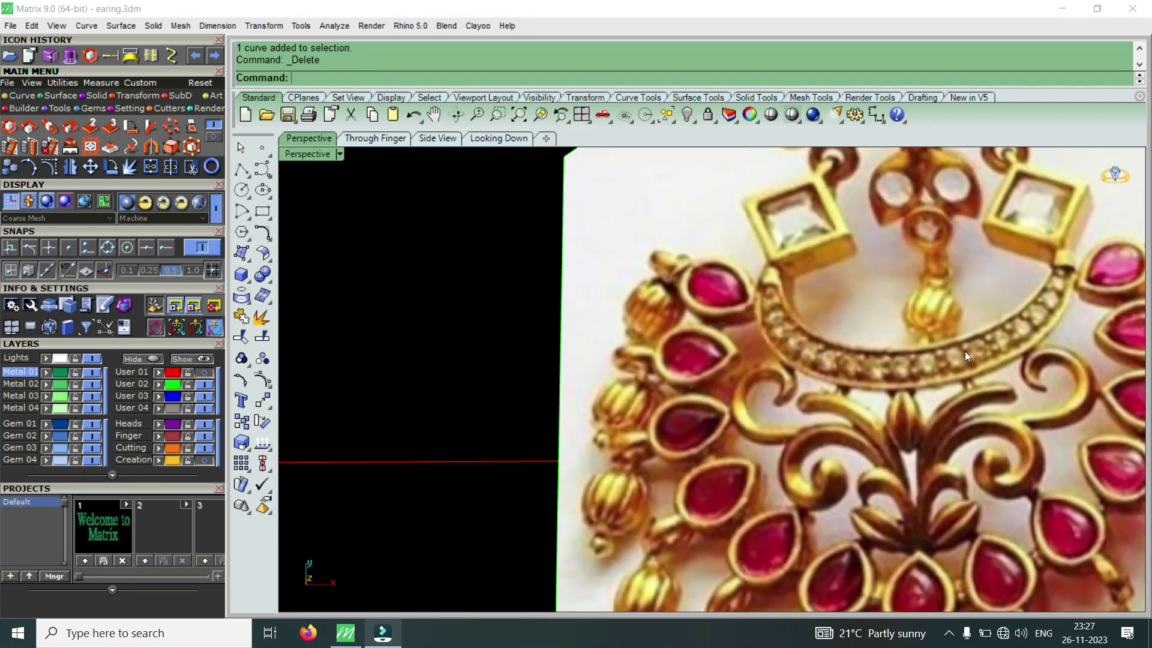
{"action": "scroll", "coordinate": [946, 357], "scroll_direction": "down", "scroll_amount": 3}
{"action": "scroll", "coordinate": [946, 357], "scroll_direction": "down", "scroll_amount": 2}
{"action": "scroll", "coordinate": [664, 375], "scroll_direction": "up", "scroll_amount": 4}
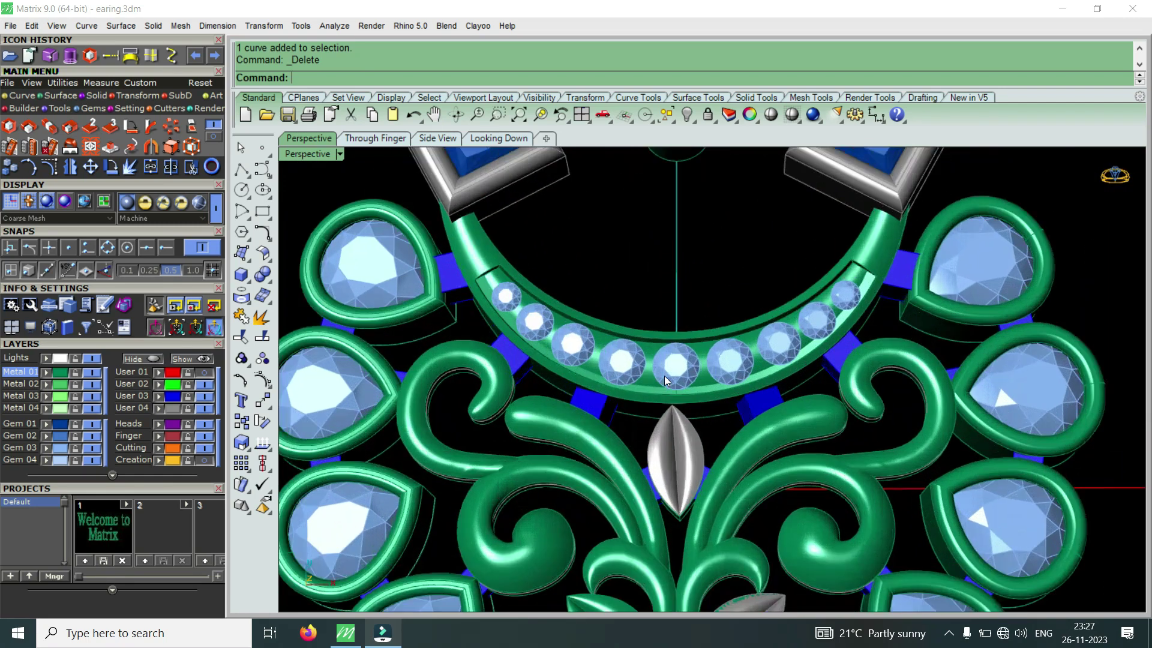
{"action": "scroll", "coordinate": [689, 369], "scroll_direction": "up", "scroll_amount": 2}
Delete the first four round gems, starting at the centre of the arc.
{"action": "left_click", "coordinate": [688, 372]}
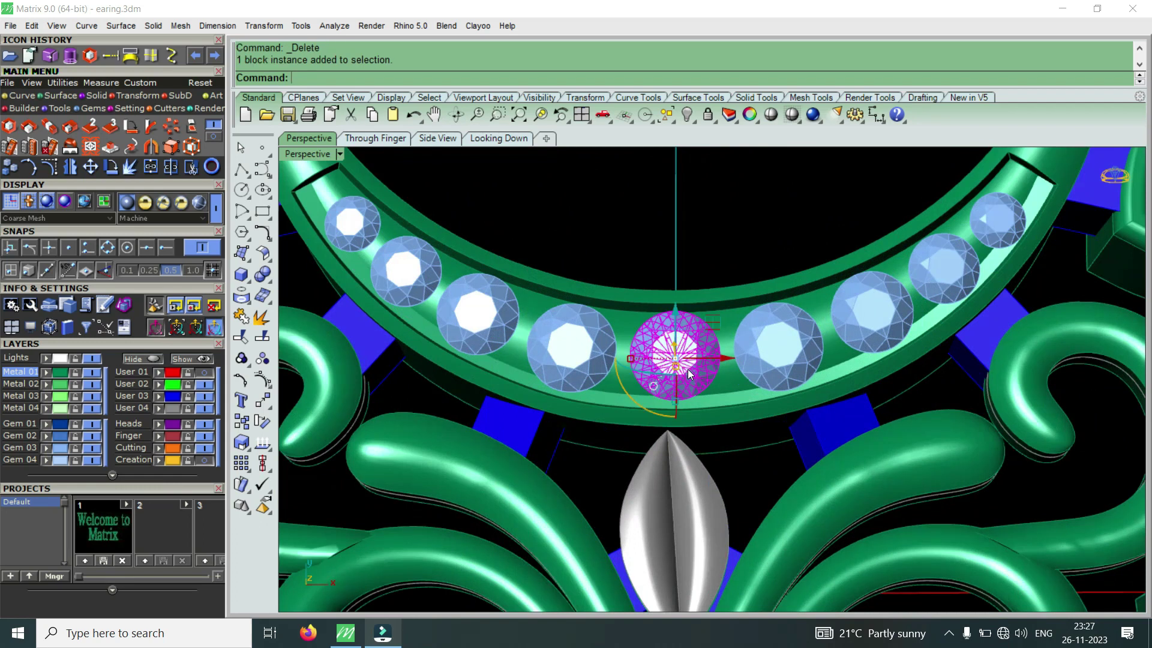
{"action": "scroll", "coordinate": [690, 377], "scroll_direction": "down", "scroll_amount": 1}
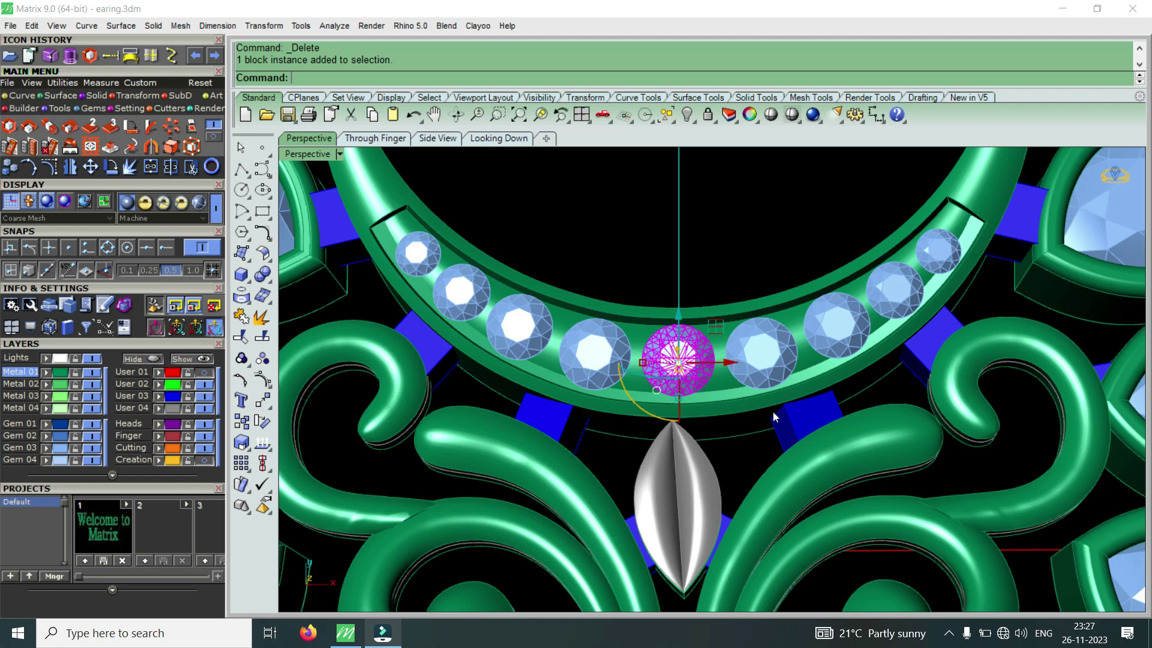
{"action": "scroll", "coordinate": [739, 347], "scroll_direction": "up", "scroll_amount": 3}
{"action": "scroll", "coordinate": [733, 347], "scroll_direction": "up", "scroll_amount": 2}
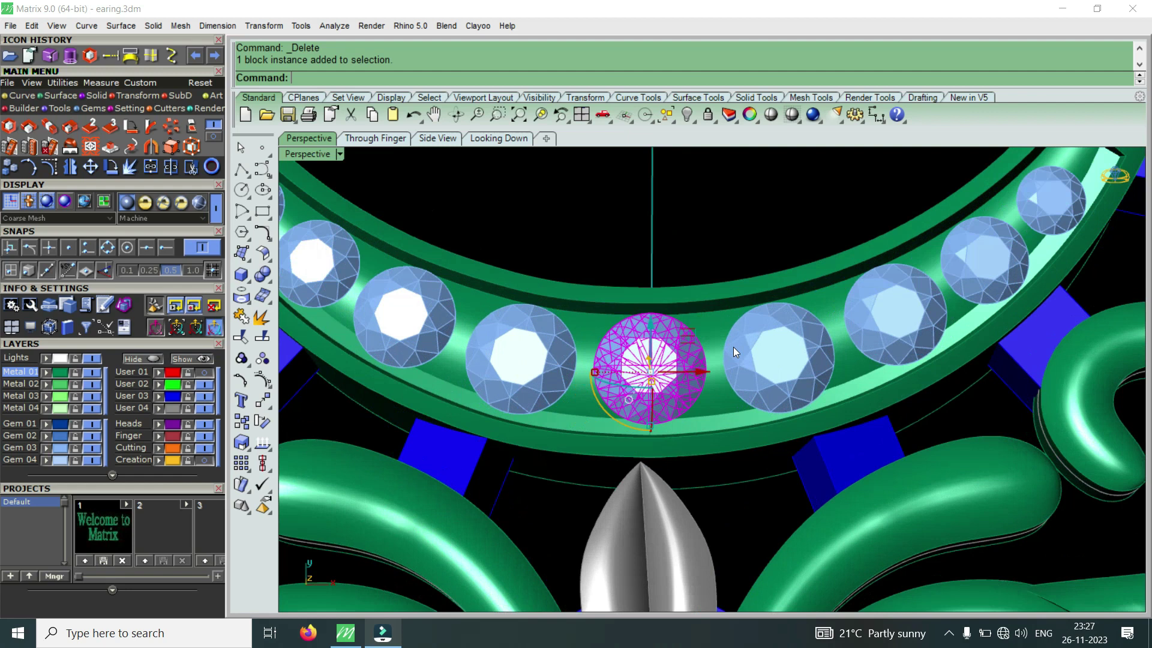
{"action": "key", "text": "Delete"}
{"action": "left_click", "coordinate": [749, 346]}
{"action": "key", "text": "Delete"}
{"action": "left_click", "coordinate": [566, 356]}
{"action": "key", "text": "Delete"}
{"action": "left_click", "coordinate": [445, 320]}
{"action": "key", "text": "Delete"}
Delete the remaining four round gems along the arc, emptying the channel.
{"action": "scroll", "coordinate": [681, 361], "scroll_direction": "down", "scroll_amount": 2}
{"action": "left_click", "coordinate": [526, 324]}
{"action": "key", "text": "Delete"}
{"action": "left_click", "coordinate": [474, 279]}
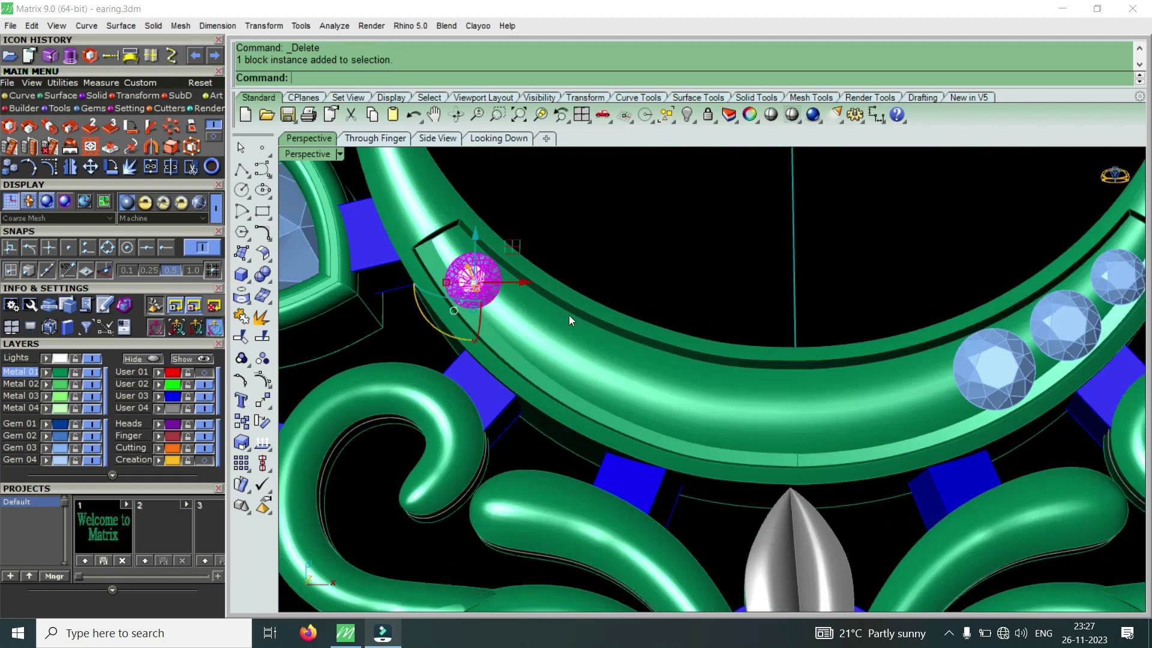
{"action": "key", "text": "Delete"}
{"action": "scroll", "coordinate": [945, 357], "scroll_direction": "down", "scroll_amount": 2}
{"action": "left_click", "coordinate": [945, 357]}
{"action": "key", "text": "Delete"}
{"action": "left_click", "coordinate": [1048, 315]}
{"action": "key", "text": "Delete"}
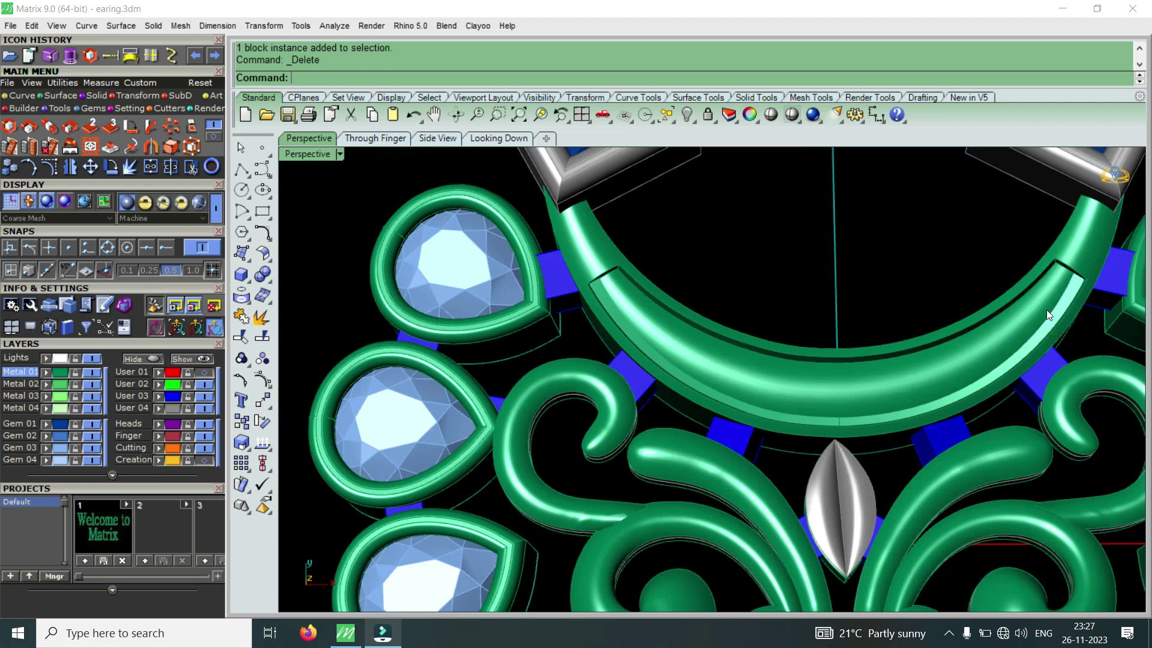
Orbit and zoom the Perspective view to look straight down on the crescent band.
{"action": "scroll", "coordinate": [899, 368], "scroll_direction": "down", "scroll_amount": 3}
{"action": "mouse_move", "coordinate": [898, 368]}
{"action": "right_mouse_down"}
{"action": "mouse_move", "coordinate": [834, 397]}
{"action": "mouse_move", "coordinate": [832, 326]}
{"action": "mouse_move", "coordinate": [865, 419]}
{"action": "right_mouse_up"}
{"action": "scroll", "coordinate": [902, 326], "scroll_direction": "down", "scroll_amount": 2}
{"action": "scroll", "coordinate": [901, 325], "scroll_direction": "down", "scroll_amount": 2}
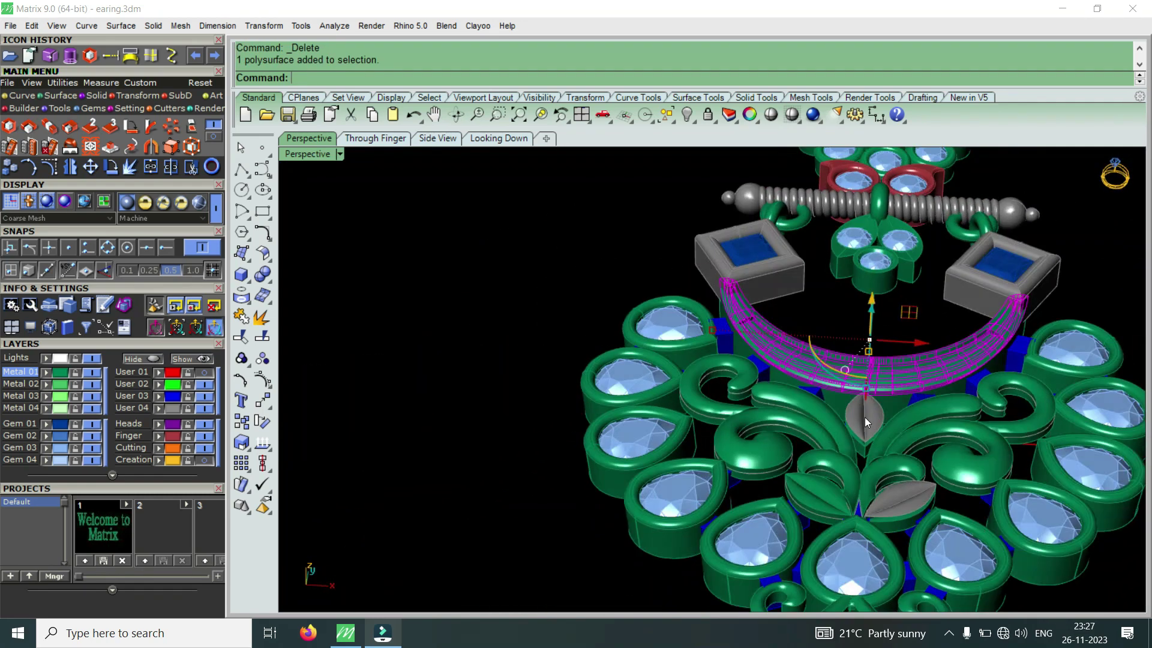
{"action": "scroll", "coordinate": [853, 404], "scroll_direction": "up", "scroll_amount": 3}
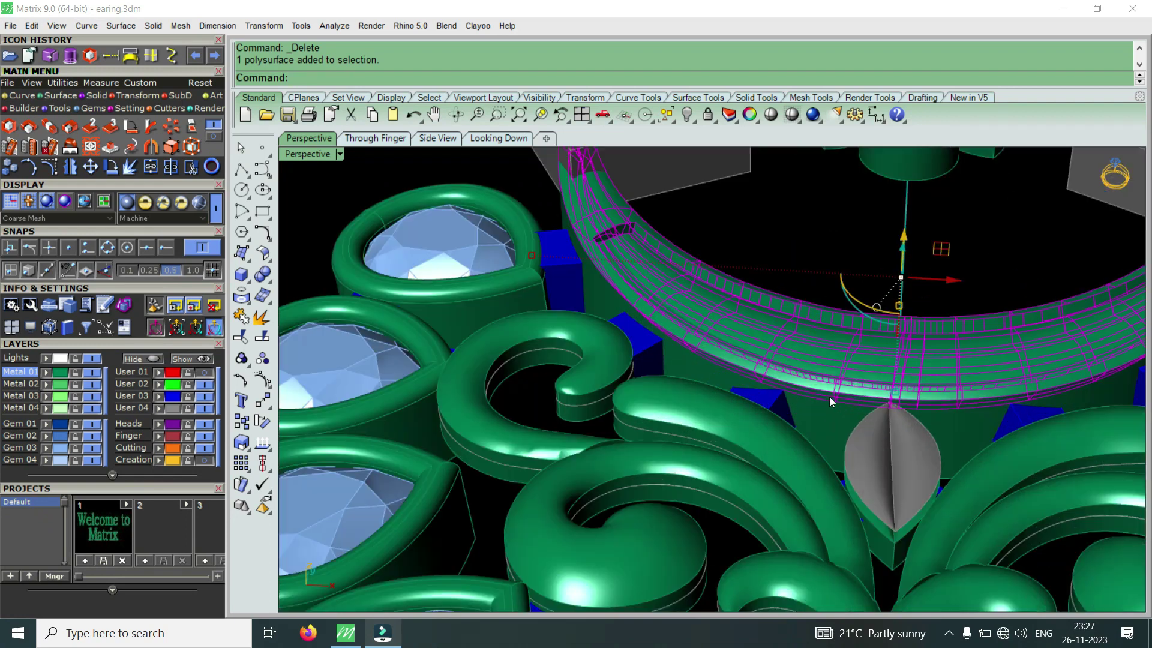
{"action": "scroll", "coordinate": [798, 403], "scroll_direction": "down", "scroll_amount": 3}
{"action": "mouse_move", "coordinate": [798, 403]}
{"action": "right_mouse_down"}
{"action": "mouse_move", "coordinate": [967, 300]}
{"action": "mouse_move", "coordinate": [927, 319]}
{"action": "right_mouse_up"}
{"action": "scroll", "coordinate": [931, 293], "scroll_direction": "down", "scroll_amount": 2}
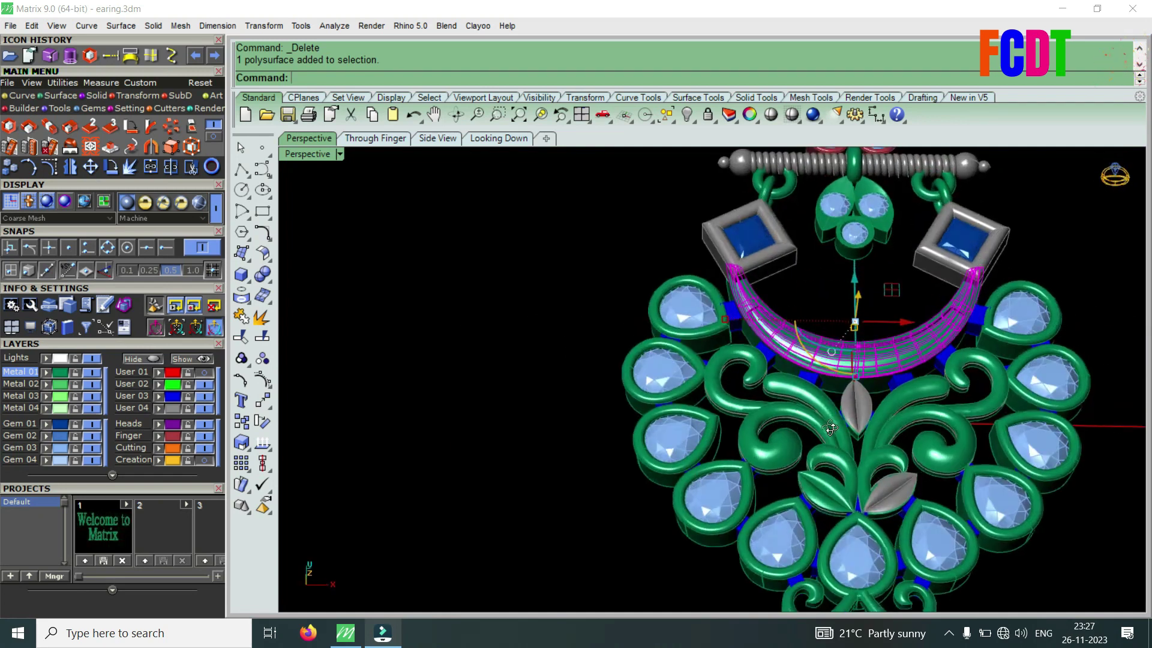
{"action": "scroll", "coordinate": [927, 319], "scroll_direction": "down", "scroll_amount": 2}
{"action": "scroll", "coordinate": [775, 443], "scroll_direction": "up", "scroll_amount": 2}
{"action": "mouse_move", "coordinate": [775, 443]}
{"action": "right_mouse_down"}
{"action": "mouse_move", "coordinate": [747, 300]}
{"action": "mouse_move", "coordinate": [780, 300]}
{"action": "right_mouse_up"}
{"action": "scroll", "coordinate": [816, 302], "scroll_direction": "up", "scroll_amount": 2}
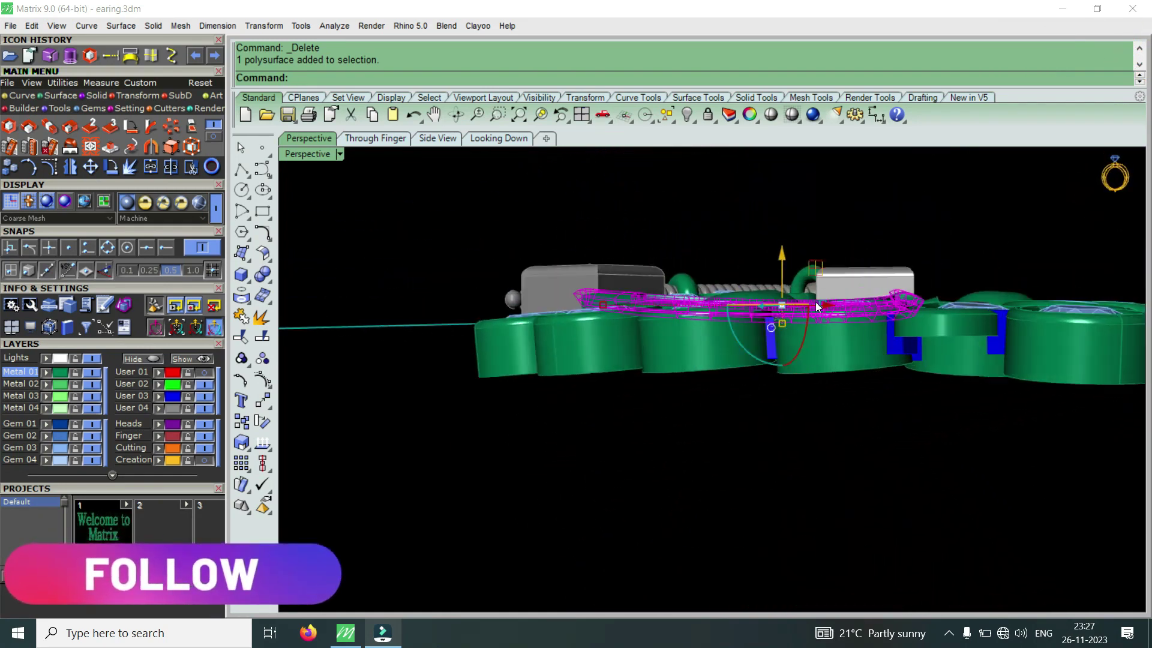
{"action": "scroll", "coordinate": [973, 302], "scroll_direction": "up", "scroll_amount": 2}
{"action": "right_click_drag", "start_coordinate": [973, 302], "coordinate": [829, 360]}
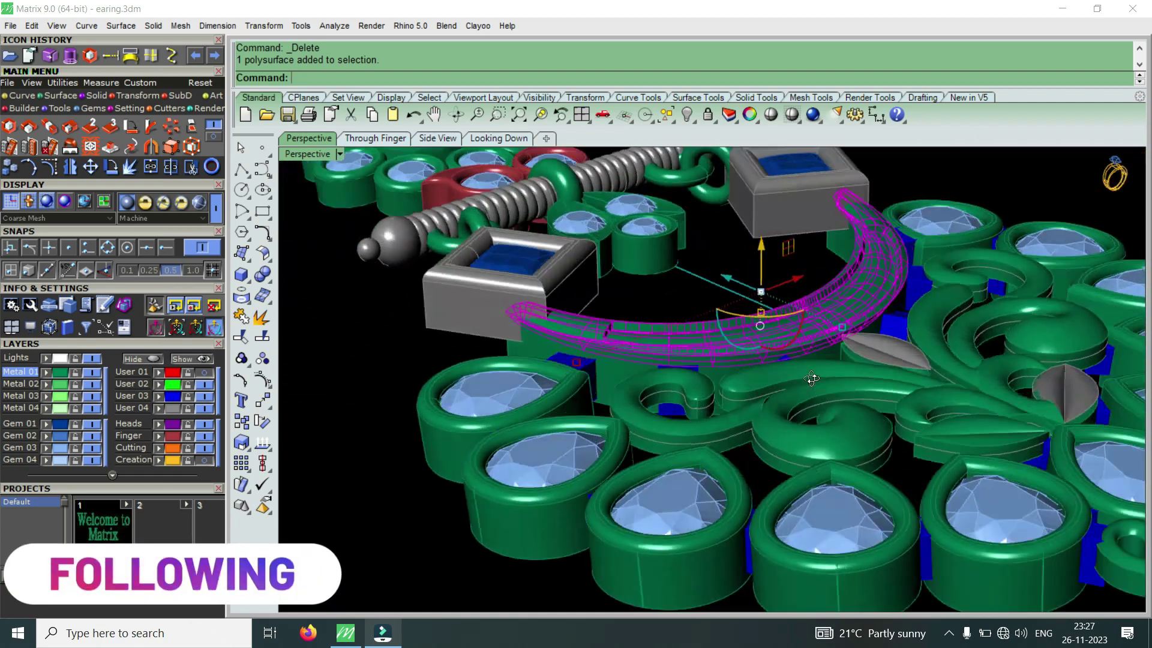
{"action": "scroll", "coordinate": [803, 341], "scroll_direction": "down", "scroll_amount": 2}
{"action": "right_click_drag", "start_coordinate": [751, 318], "coordinate": [772, 375]}
{"action": "scroll", "coordinate": [771, 376], "scroll_direction": "up", "scroll_amount": 2}
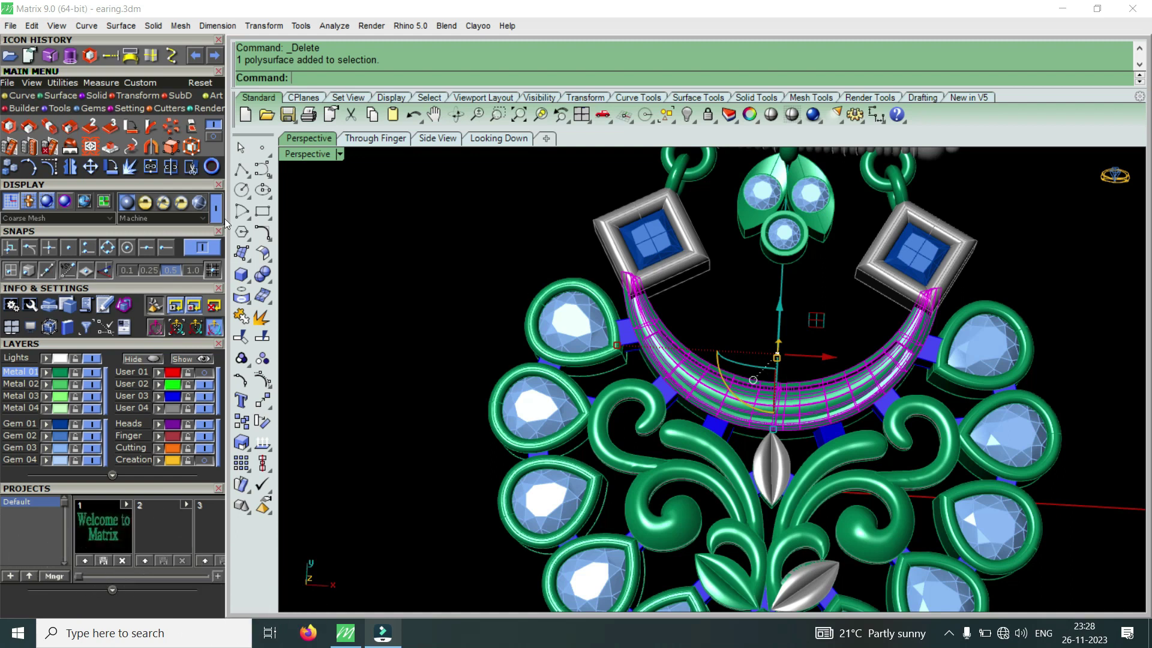
Wrap the crescent band in a BoundingBox control cage with default settings.
{"action": "left_click", "coordinate": [190, 155]}
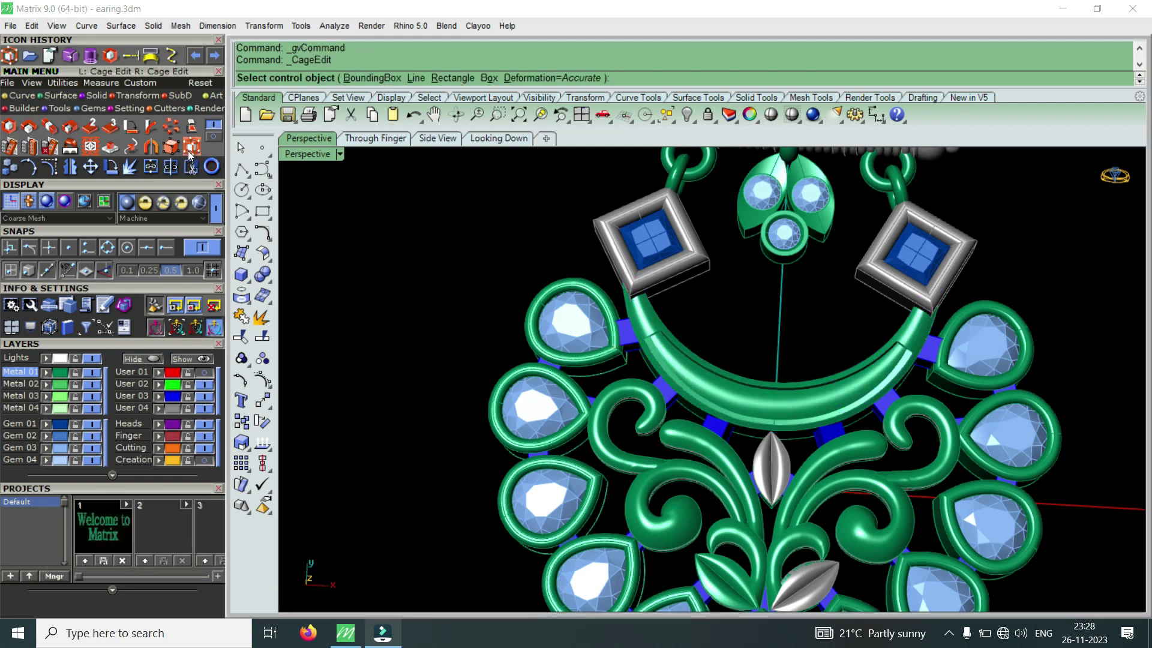
{"action": "left_click", "coordinate": [373, 78]}
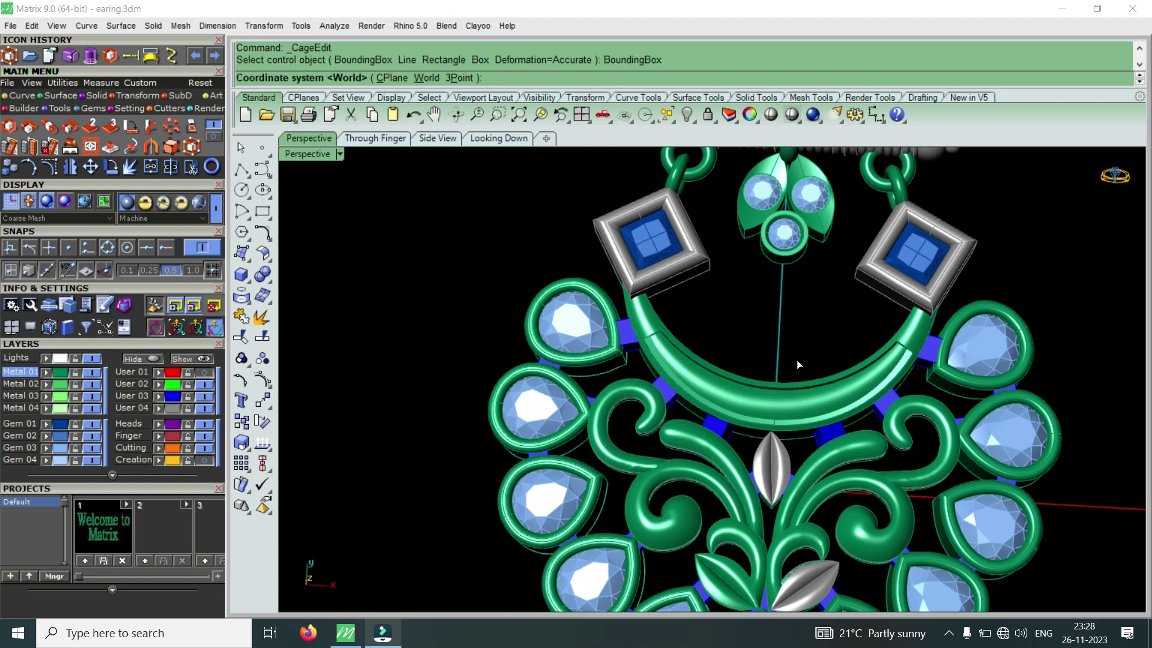
{"action": "key", "text": "Return"}
{"action": "key", "text": "Return"}
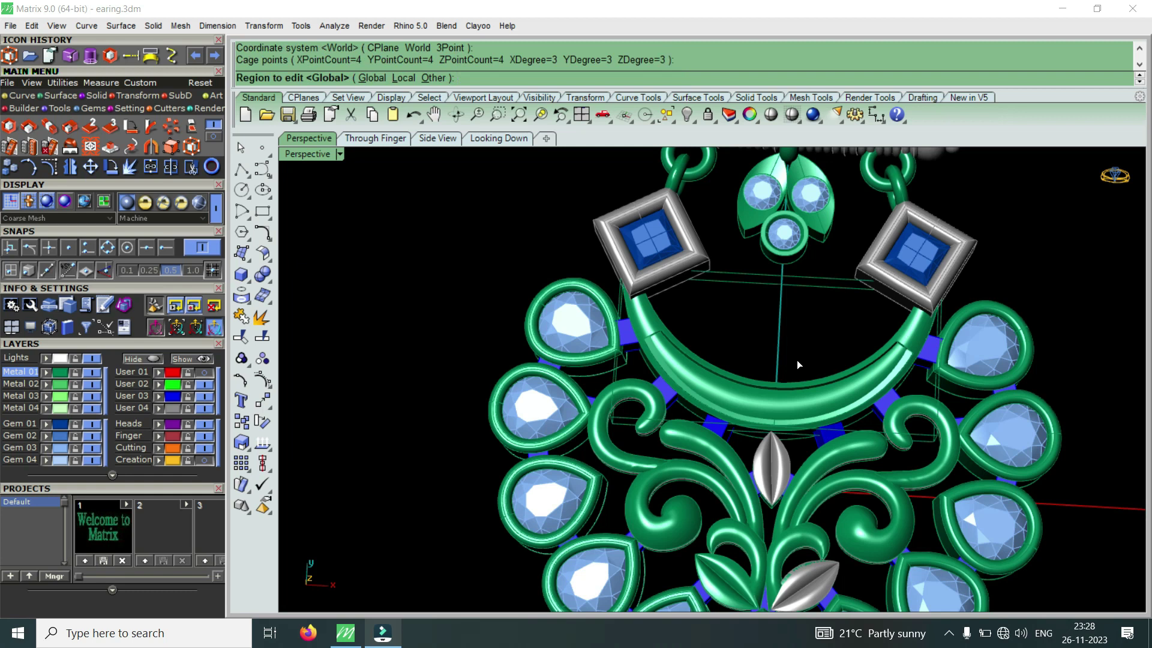
{"action": "key", "text": "Return"}
{"action": "scroll", "coordinate": [733, 273], "scroll_direction": "up", "scroll_amount": 2}
{"action": "scroll", "coordinate": [749, 389], "scroll_direction": "down", "scroll_amount": 2}
{"action": "right_click_drag", "start_coordinate": [726, 355], "coordinate": [442, 192]}
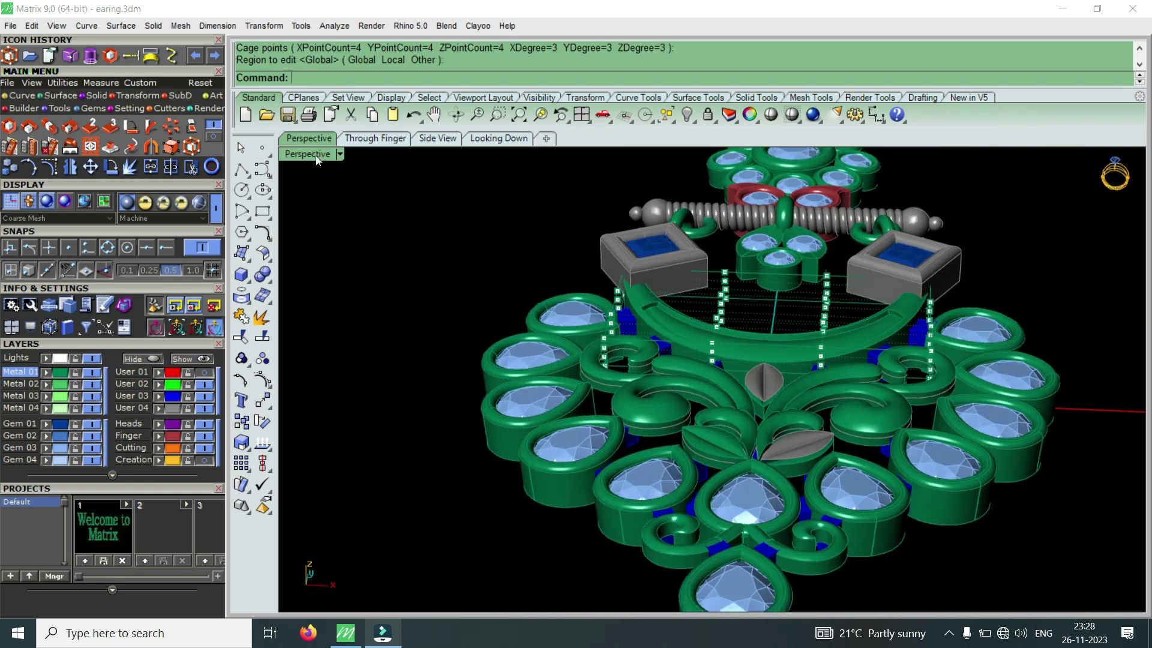
Switch the viewport to Shaded display and turn the earring to a top-down view.
{"action": "left_click", "coordinate": [340, 154]}
{"action": "left_click", "coordinate": [409, 60]}
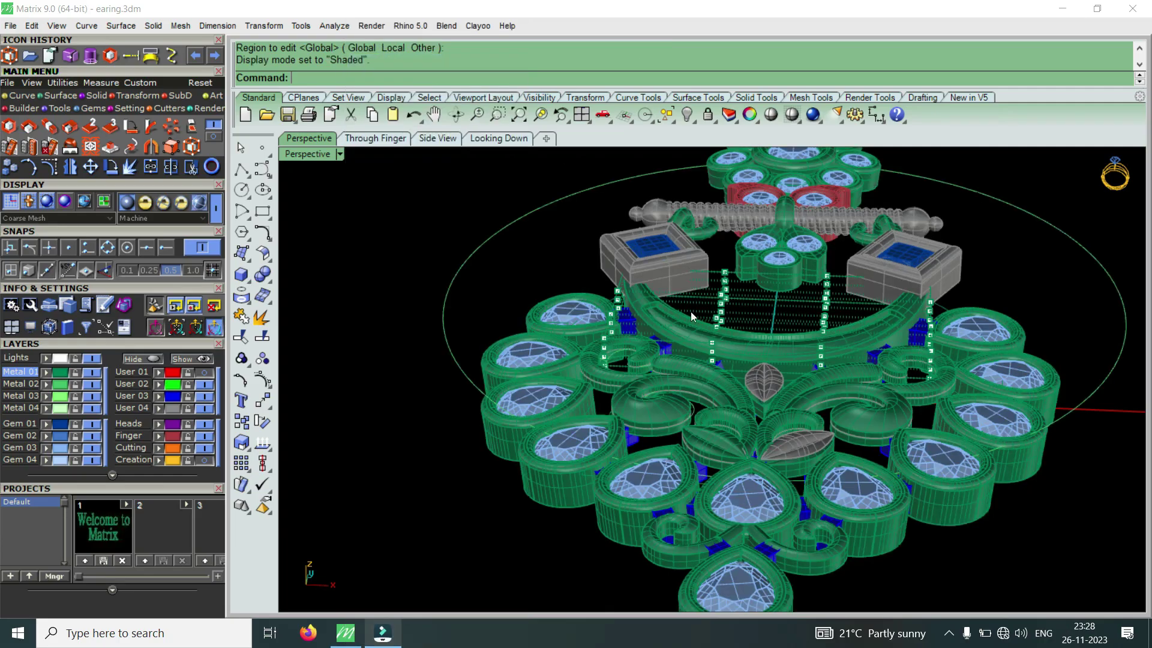
{"action": "right_click_drag", "start_coordinate": [691, 311], "coordinate": [490, 456]}
{"action": "scroll", "coordinate": [490, 457], "scroll_direction": "up", "scroll_amount": 3}
{"action": "mouse_move", "coordinate": [620, 416]}
{"action": "right_mouse_down"}
{"action": "mouse_move", "coordinate": [914, 469]}
{"action": "mouse_move", "coordinate": [773, 427]}
{"action": "mouse_move", "coordinate": [689, 381]}
{"action": "right_mouse_up"}
Window-select the band's middle cage points and drag them upward to bend it.
{"action": "left_click_drag", "start_coordinate": [656, 350], "coordinate": [865, 514]}
{"action": "mouse_move", "coordinate": [821, 485]}
{"action": "right_mouse_down"}
{"action": "mouse_move", "coordinate": [679, 282]}
{"action": "mouse_move", "coordinate": [674, 237]}
{"action": "right_mouse_up"}
{"action": "mouse_move", "coordinate": [673, 237]}
{"action": "left_mouse_down"}
{"action": "mouse_move", "coordinate": [703, 217]}
{"action": "mouse_move", "coordinate": [696, 223]}
{"action": "left_mouse_up"}
{"action": "mouse_move", "coordinate": [631, 278]}
{"action": "right_mouse_down"}
{"action": "mouse_move", "coordinate": [766, 246]}
{"action": "mouse_move", "coordinate": [826, 348]}
{"action": "mouse_move", "coordinate": [742, 266]}
{"action": "right_mouse_up"}
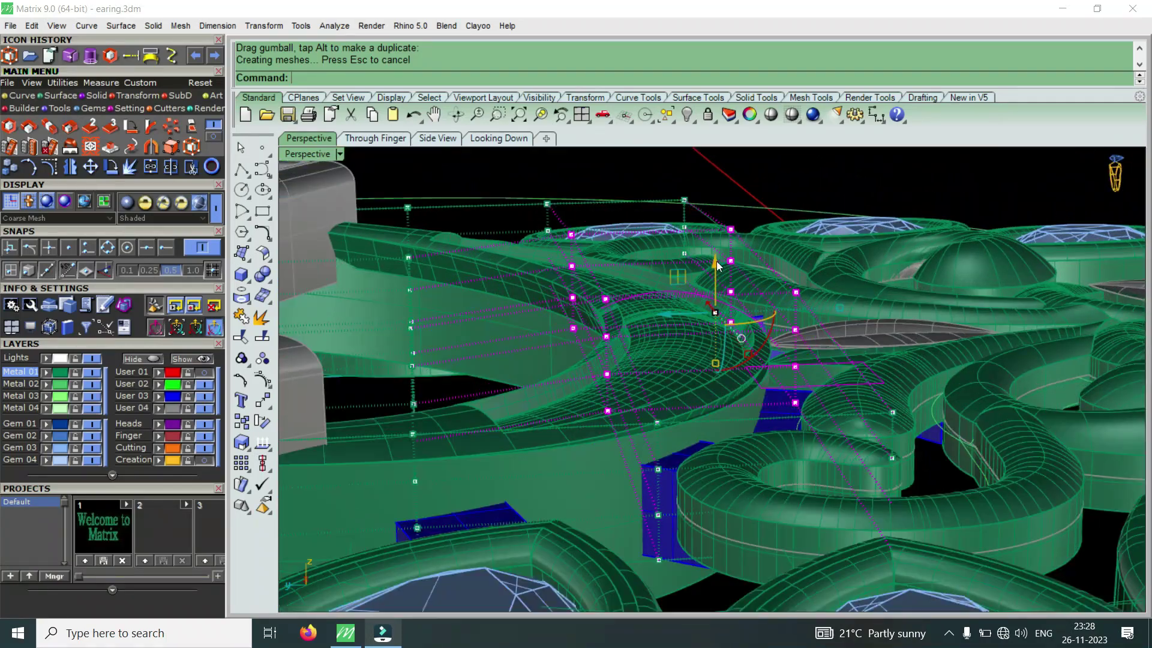
{"action": "left_click_drag", "start_coordinate": [717, 261], "coordinate": [739, 239]}
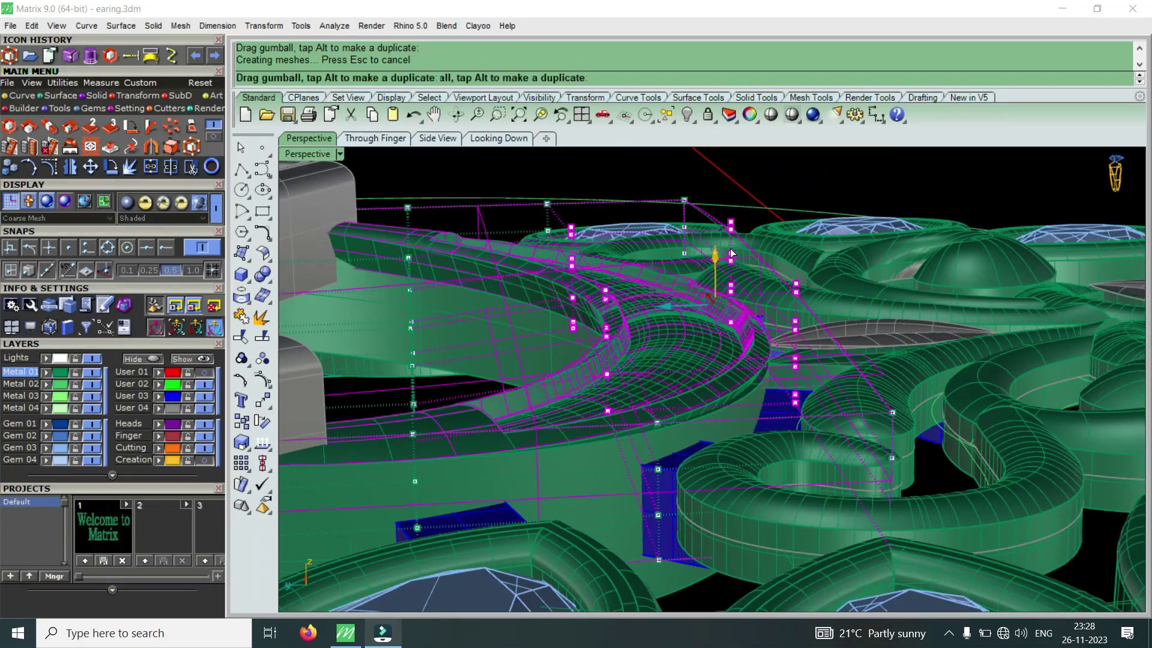
Orbit and zoom around the band to inspect the raised cage points.
{"action": "mouse_move", "coordinate": [819, 282]}
{"action": "right_mouse_down"}
{"action": "mouse_move", "coordinate": [586, 260]}
{"action": "mouse_move", "coordinate": [717, 365]}
{"action": "right_mouse_up"}
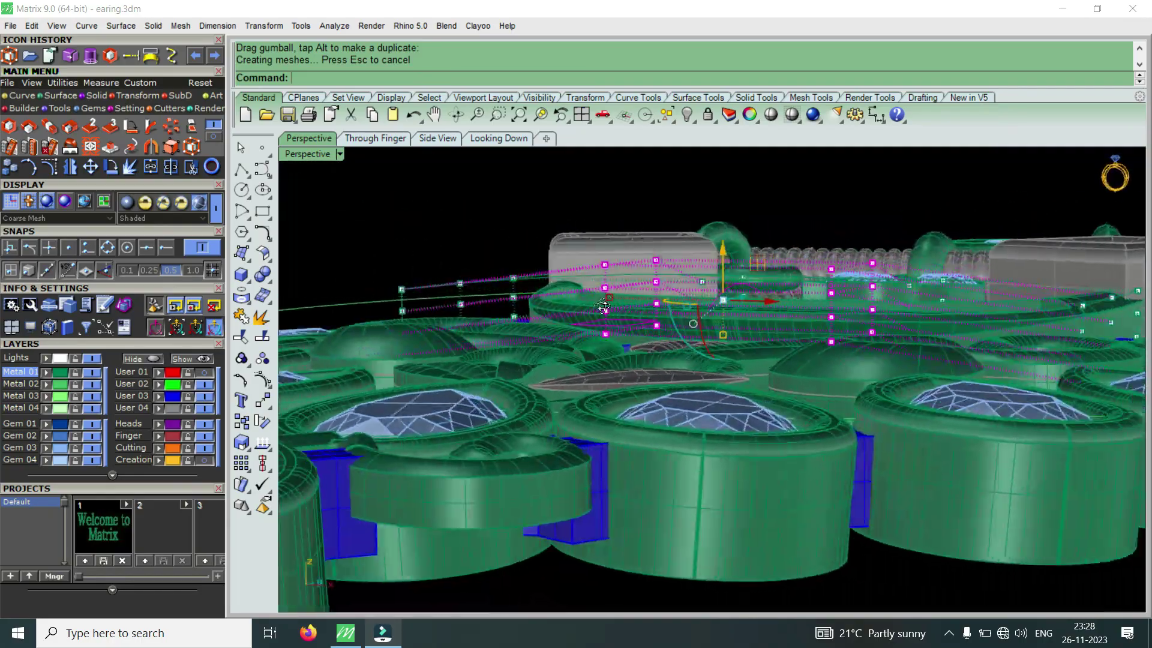
{"action": "scroll", "coordinate": [717, 365], "scroll_direction": "up", "scroll_amount": 3}
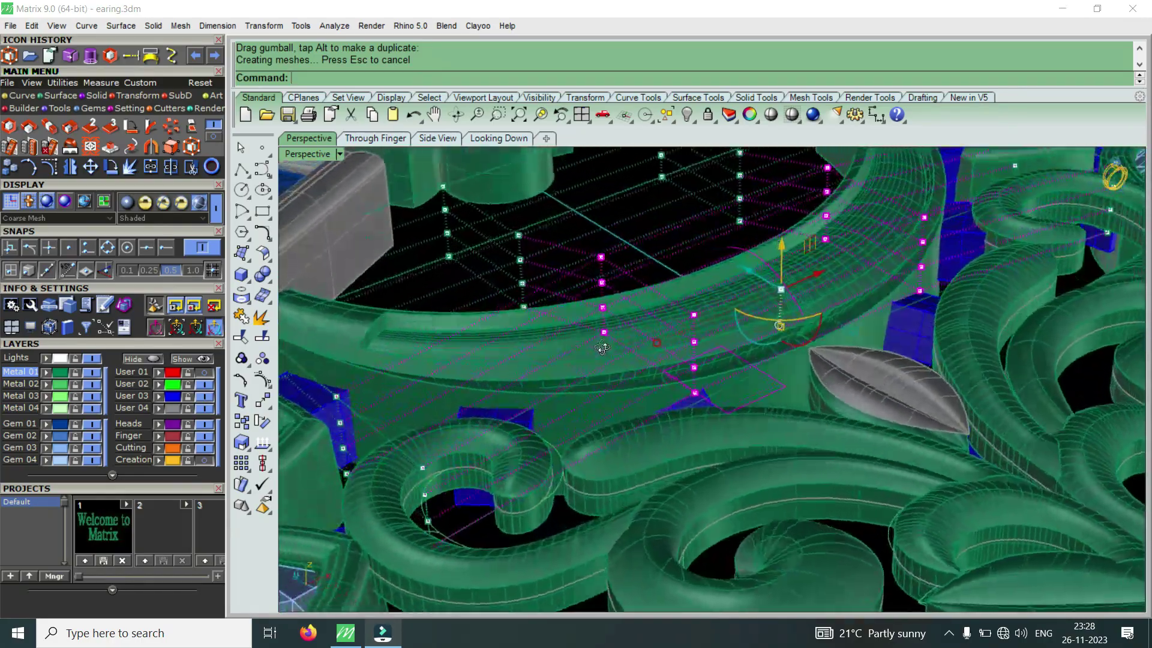
{"action": "mouse_move", "coordinate": [717, 365]}
{"action": "right_mouse_down"}
{"action": "mouse_move", "coordinate": [703, 414]}
{"action": "mouse_move", "coordinate": [612, 376]}
{"action": "mouse_move", "coordinate": [698, 461]}
{"action": "right_mouse_up"}
{"action": "scroll", "coordinate": [703, 414], "scroll_direction": "down", "scroll_amount": 3}
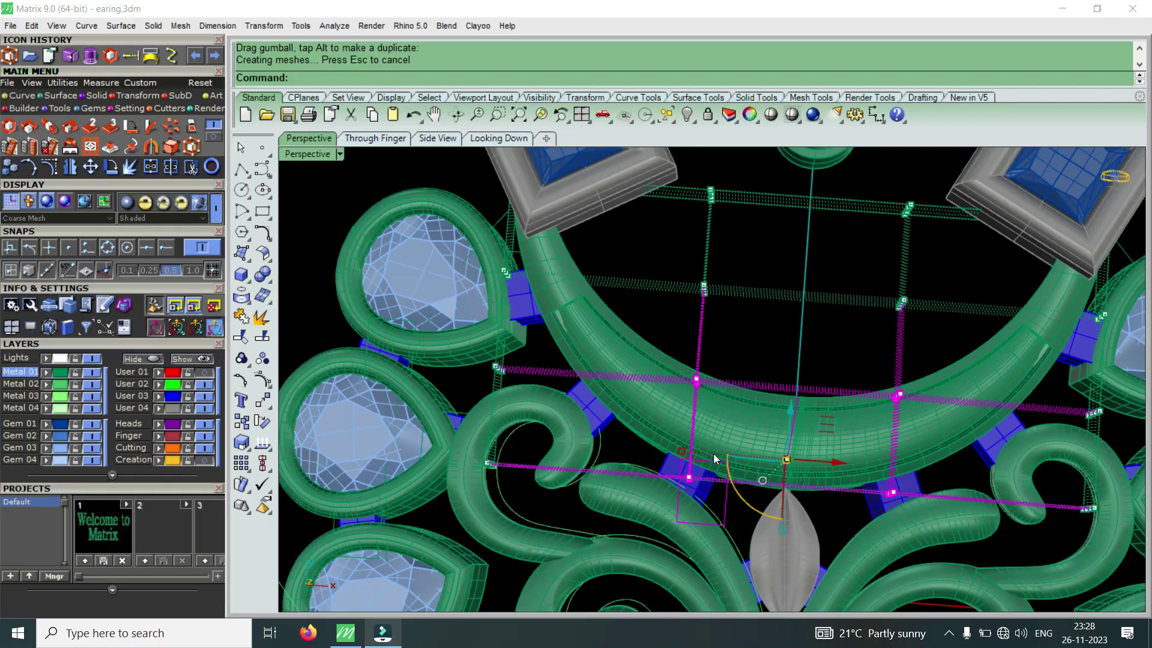
{"action": "mouse_move", "coordinate": [696, 431]}
{"action": "right_mouse_down"}
{"action": "mouse_move", "coordinate": [692, 368]}
{"action": "mouse_move", "coordinate": [921, 275]}
{"action": "mouse_move", "coordinate": [683, 254]}
{"action": "mouse_move", "coordinate": [696, 386]}
{"action": "mouse_move", "coordinate": [759, 300]}
{"action": "mouse_move", "coordinate": [739, 293]}
{"action": "mouse_move", "coordinate": [770, 348]}
{"action": "right_mouse_up"}
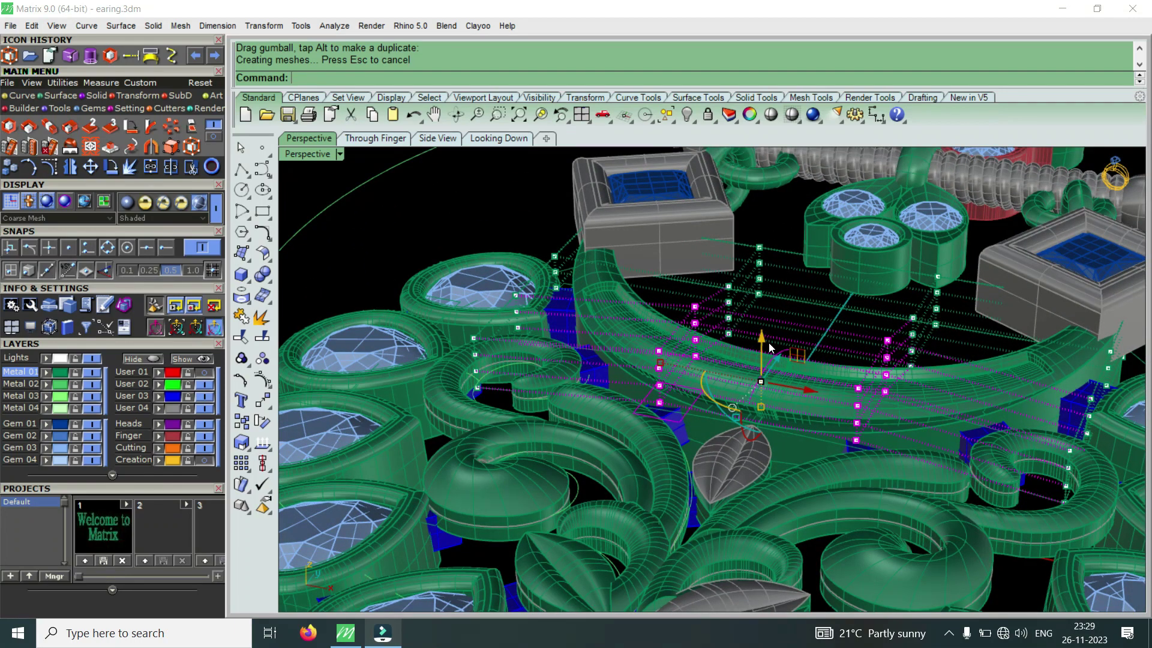
{"action": "mouse_move", "coordinate": [769, 343]}
{"action": "right_mouse_down"}
{"action": "mouse_move", "coordinate": [702, 403]}
{"action": "mouse_move", "coordinate": [753, 349]}
{"action": "right_mouse_up"}
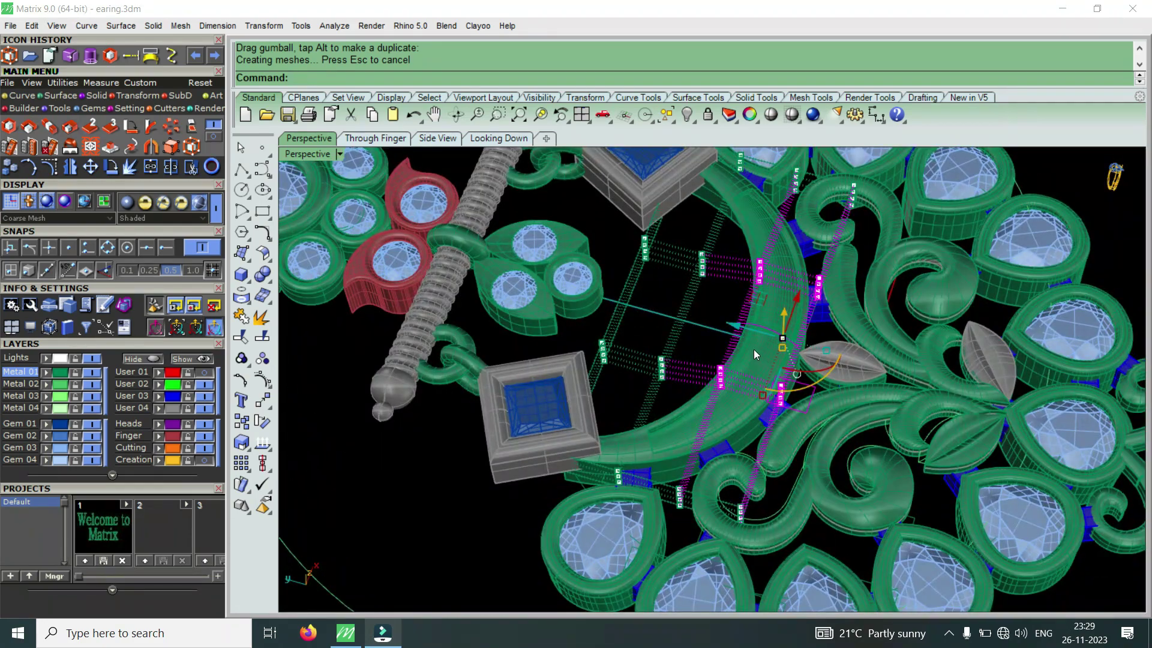
{"action": "scroll", "coordinate": [753, 350], "scroll_direction": "down", "scroll_amount": 3}
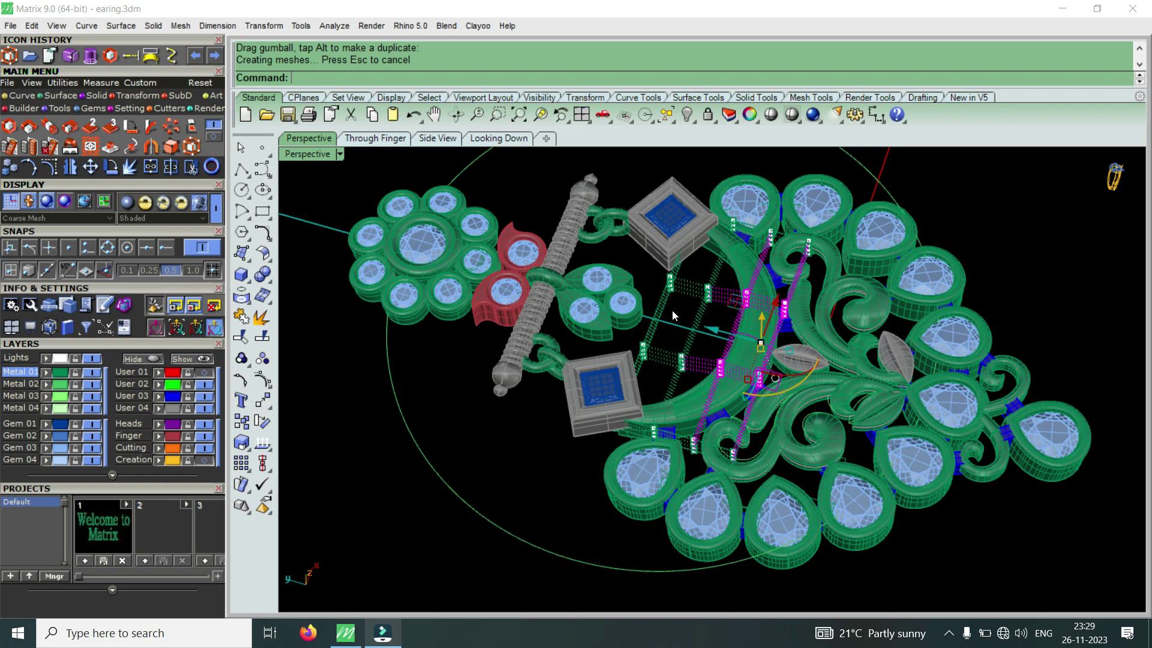
{"action": "mouse_move", "coordinate": [788, 363]}
{"action": "right_mouse_down"}
{"action": "mouse_move", "coordinate": [641, 376]}
{"action": "mouse_move", "coordinate": [760, 374]}
{"action": "right_mouse_up"}
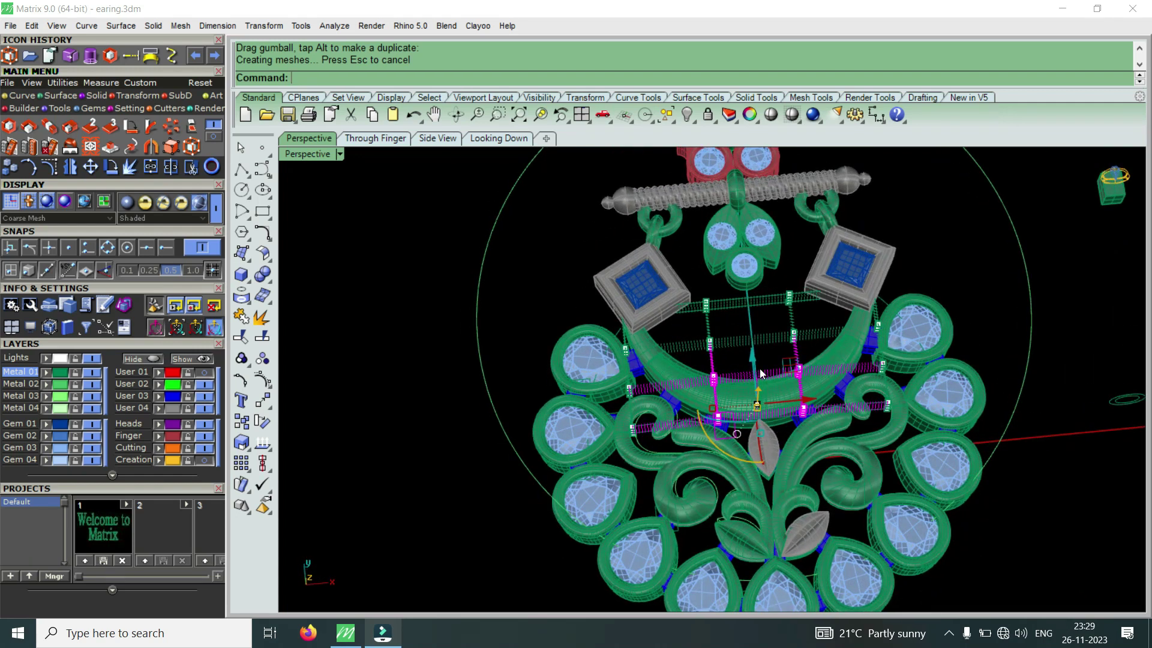
{"action": "scroll", "coordinate": [684, 367], "scroll_direction": "down", "scroll_amount": 3}
{"action": "scroll", "coordinate": [686, 365], "scroll_direction": "down", "scroll_amount": 3}
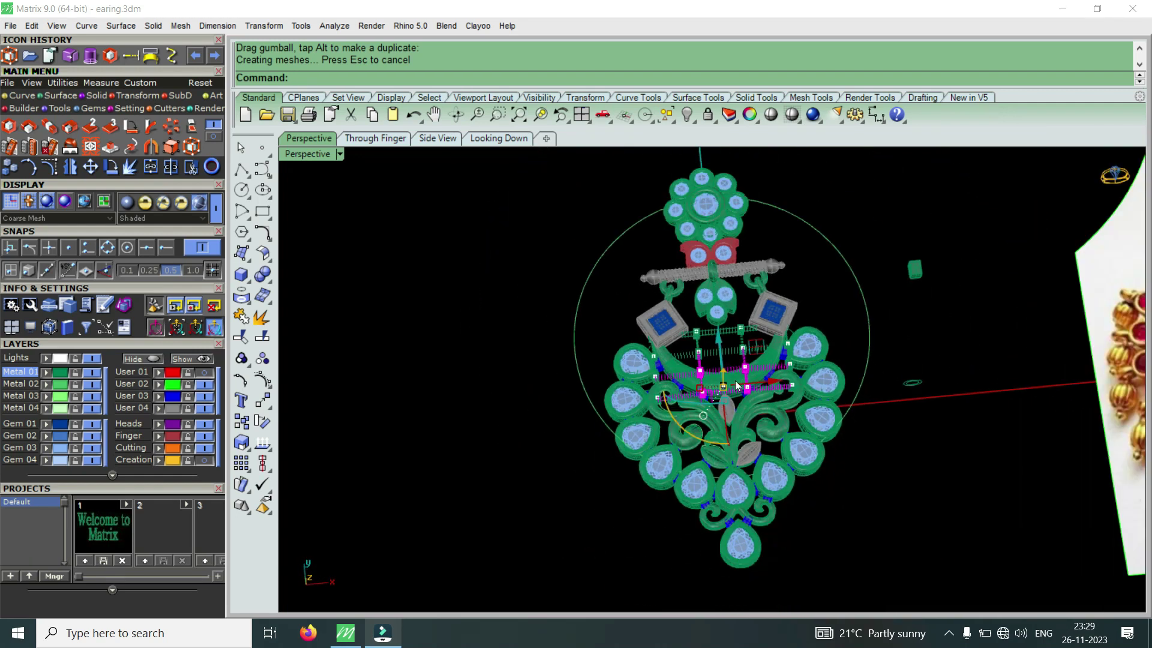
{"action": "scroll", "coordinate": [625, 419], "scroll_direction": "down", "scroll_amount": 2}
{"action": "scroll", "coordinate": [1018, 363], "scroll_direction": "up", "scroll_amount": 1}
{"action": "scroll", "coordinate": [927, 393], "scroll_direction": "up", "scroll_amount": 3}
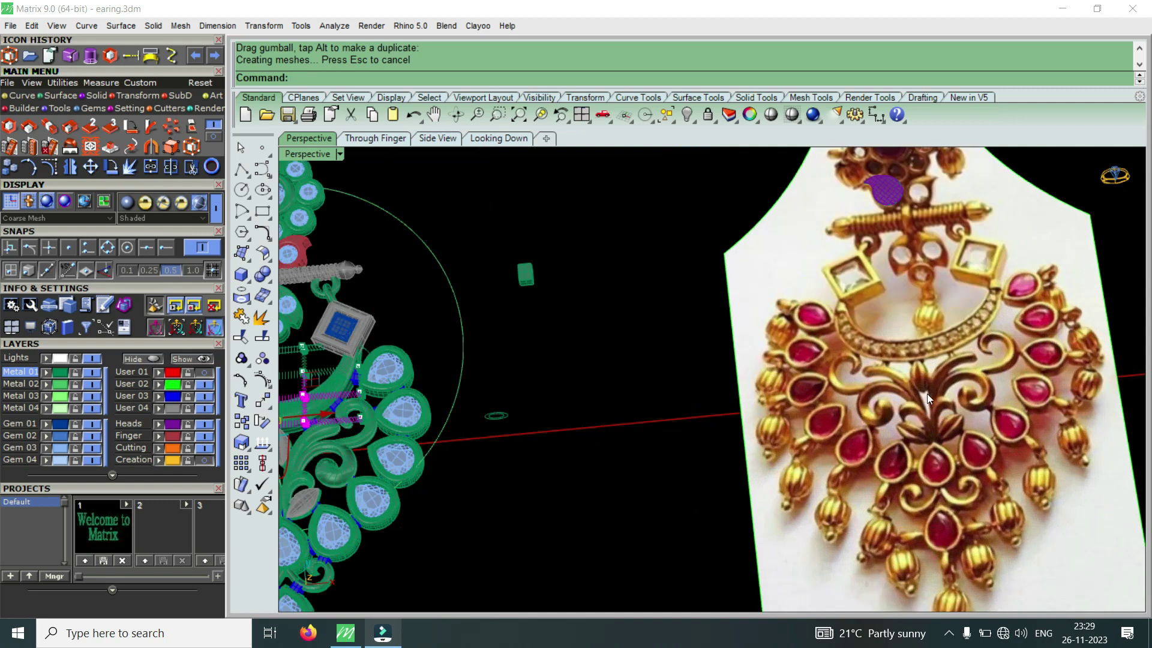
{"action": "scroll", "coordinate": [927, 356], "scroll_direction": "down", "scroll_amount": 2}
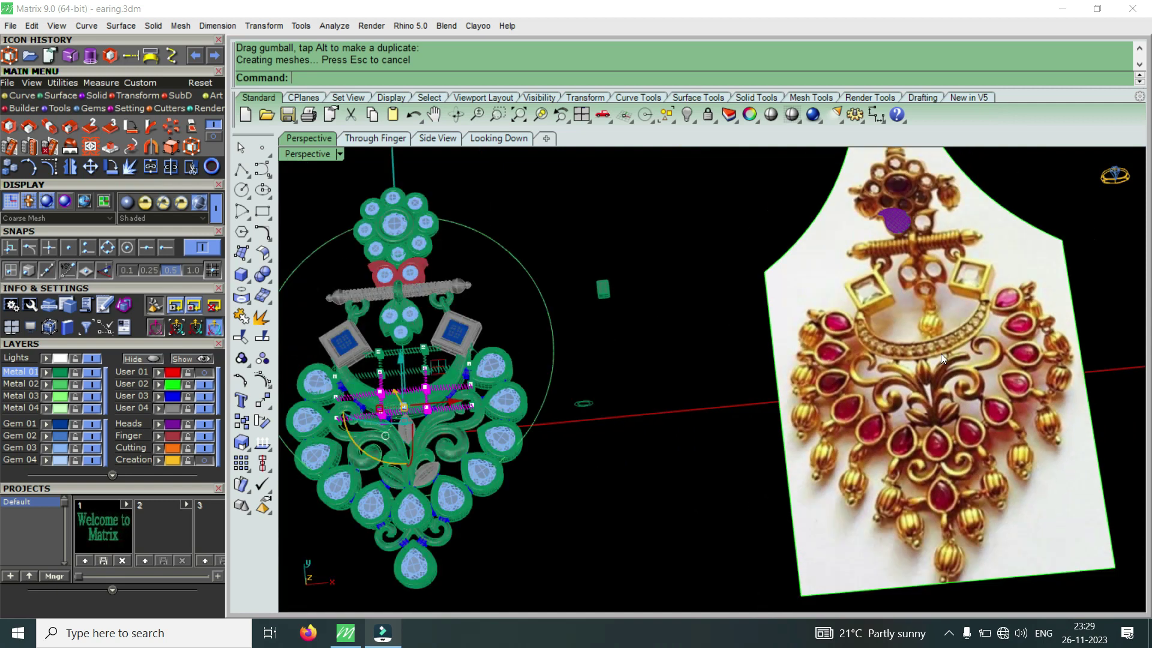
{"action": "scroll", "coordinate": [941, 354], "scroll_direction": "down", "scroll_amount": 1}
{"action": "scroll", "coordinate": [942, 353], "scroll_direction": "up", "scroll_amount": 1}
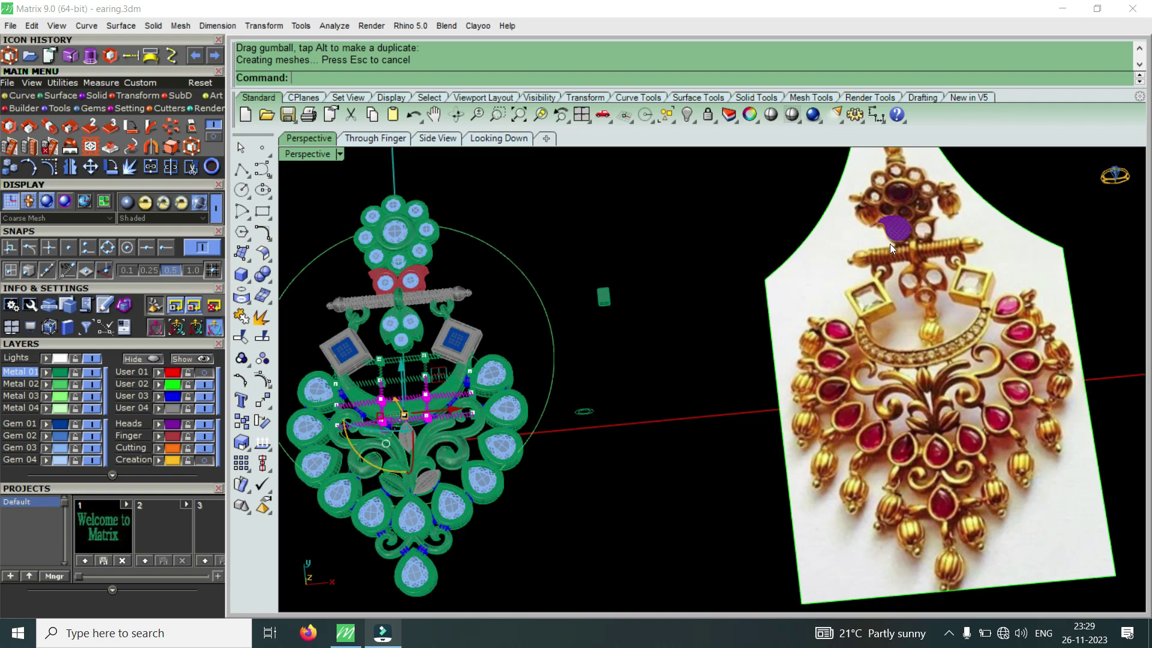
{"action": "scroll", "coordinate": [588, 337], "scroll_direction": "down", "scroll_amount": 3}
{"action": "scroll", "coordinate": [587, 338], "scroll_direction": "up", "scroll_amount": 4}
{"action": "mouse_move", "coordinate": [588, 337]}
{"action": "right_mouse_down"}
{"action": "mouse_move", "coordinate": [735, 388]}
{"action": "mouse_move", "coordinate": [786, 336]}
{"action": "right_mouse_up"}
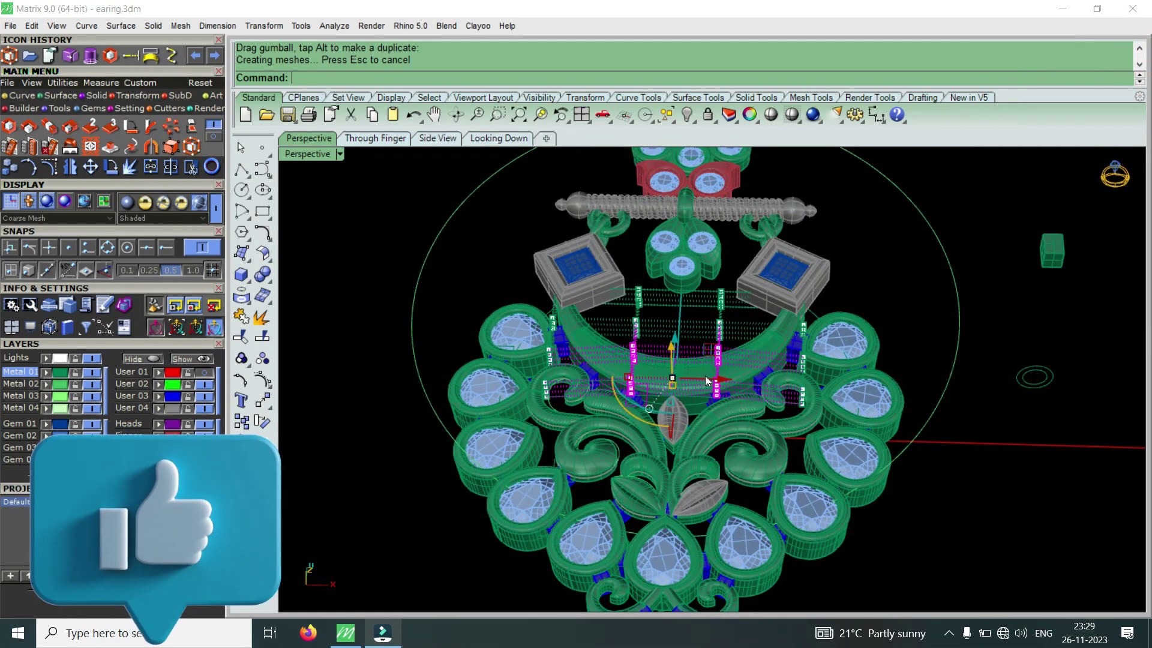
Clear the point selection, then select and delete the crescent band.
{"action": "key", "text": "Escape"}
{"action": "scroll", "coordinate": [662, 341], "scroll_direction": "up", "scroll_amount": 3}
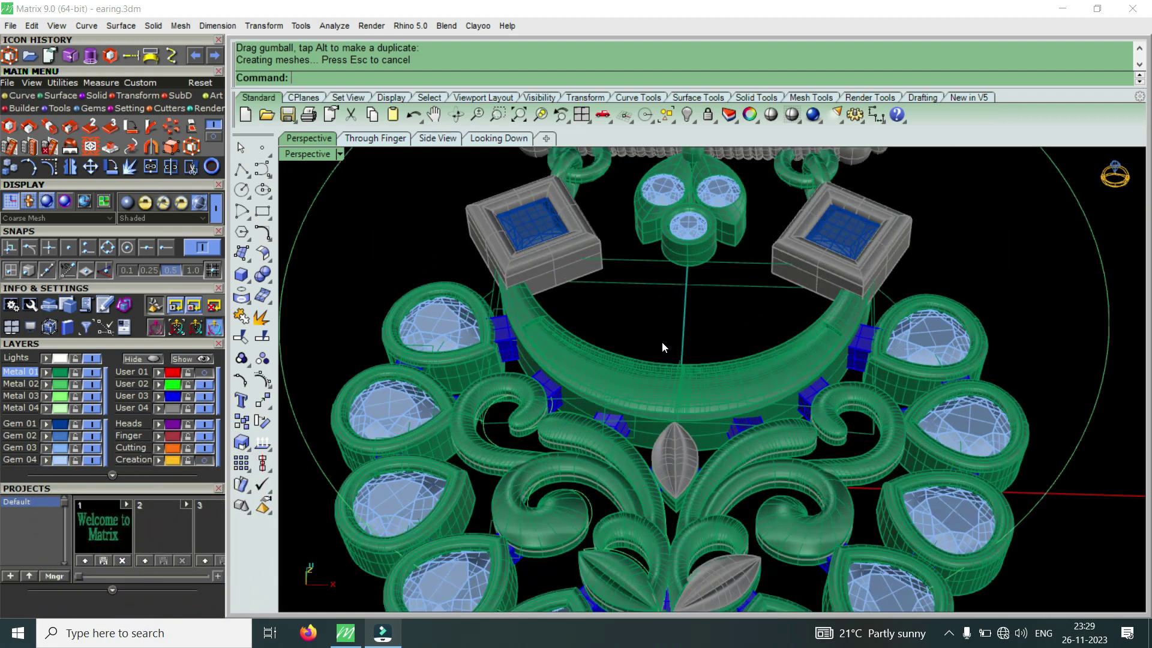
{"action": "scroll", "coordinate": [662, 383], "scroll_direction": "up", "scroll_amount": 2}
{"action": "right_click_drag", "start_coordinate": [664, 382], "coordinate": [710, 483]}
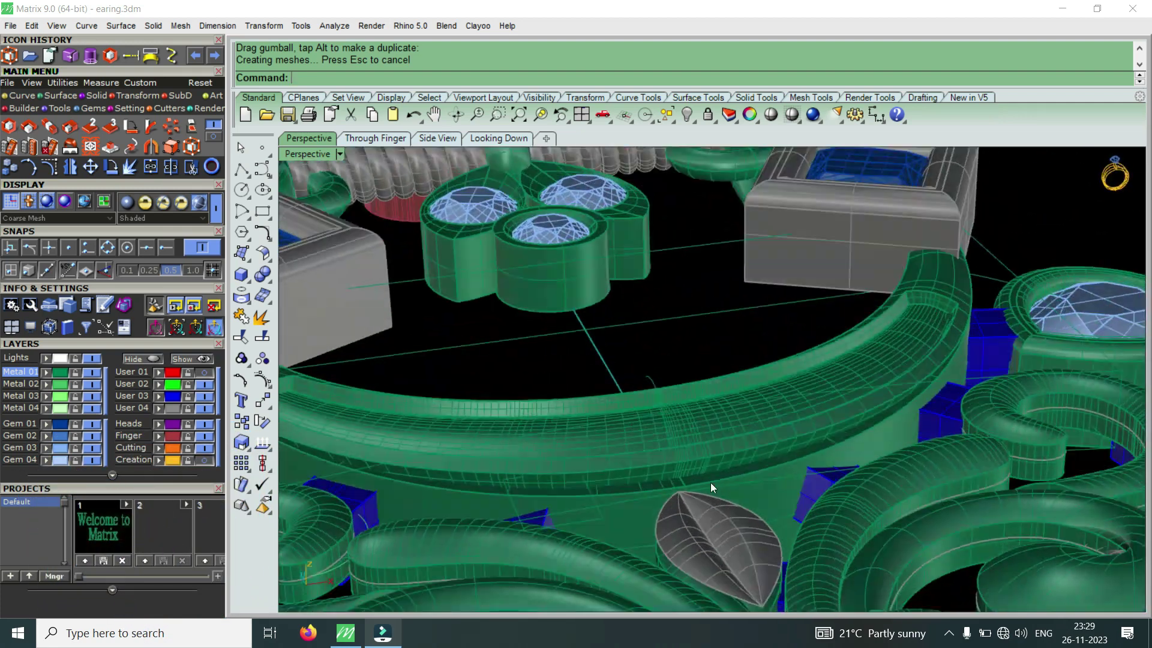
{"action": "scroll", "coordinate": [785, 473], "scroll_direction": "up", "scroll_amount": 3}
{"action": "left_click", "coordinate": [785, 474]}
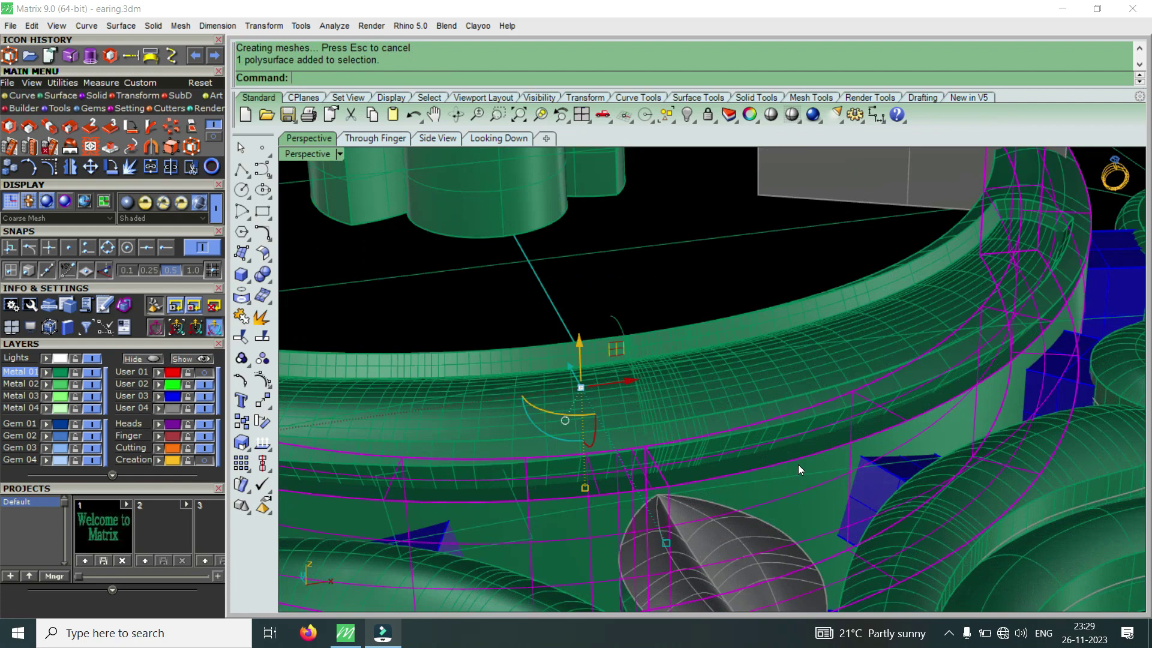
{"action": "key", "text": "Delete"}
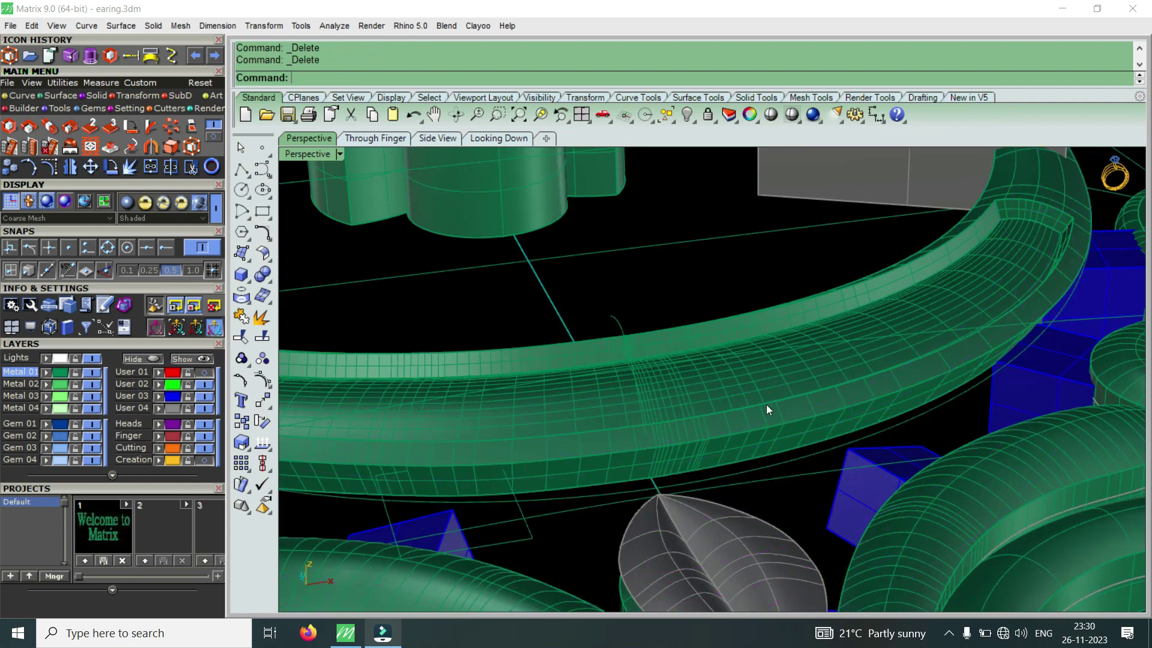
Undo the deletion to restore the band, then window-select the band and its curves.
{"action": "right_click_drag", "start_coordinate": [766, 404], "coordinate": [760, 453]}
{"action": "scroll", "coordinate": [760, 454], "scroll_direction": "down", "scroll_amount": 2}
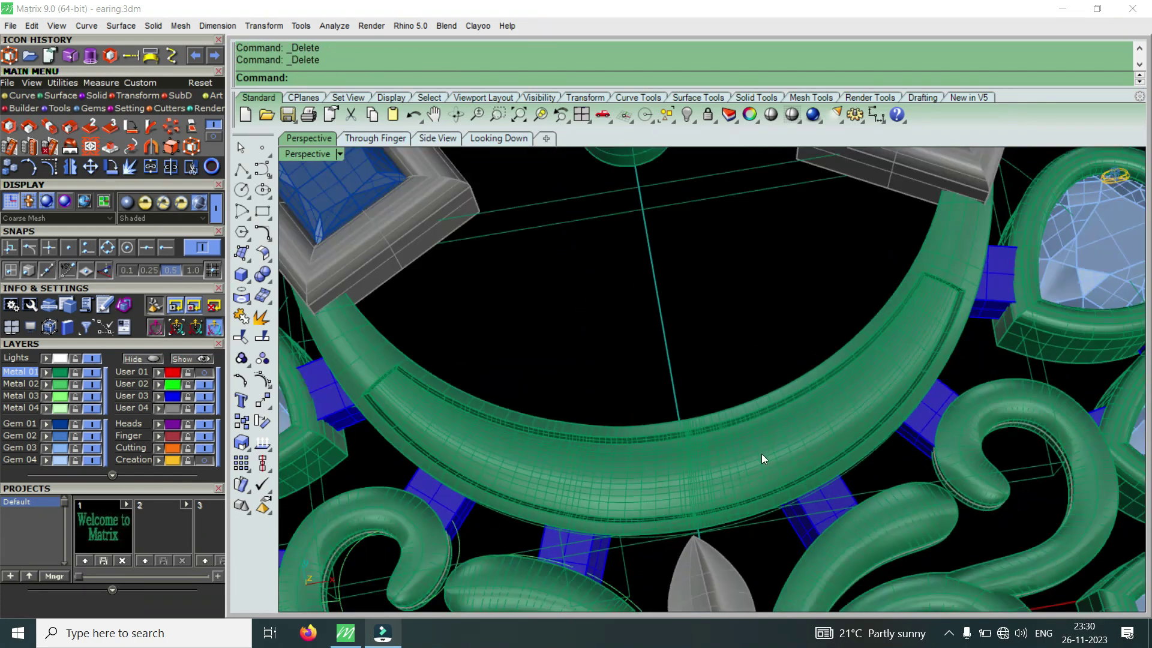
{"action": "scroll", "coordinate": [765, 460], "scroll_direction": "down", "scroll_amount": 4}
{"action": "key", "text": "ctrl+z"}
{"action": "key", "text": "ctrl+z"}
{"action": "key", "text": "ctrl+z"}
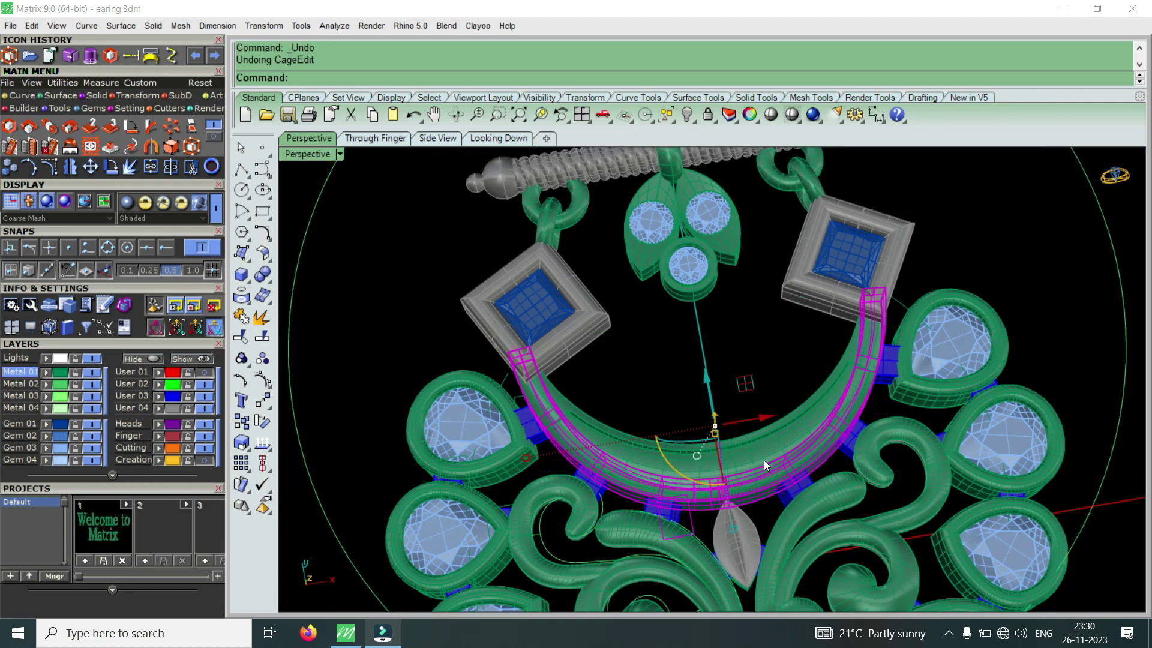
{"action": "mouse_move", "coordinate": [764, 460]}
{"action": "right_mouse_down"}
{"action": "mouse_move", "coordinate": [739, 331]}
{"action": "mouse_move", "coordinate": [742, 423]}
{"action": "mouse_move", "coordinate": [772, 511]}
{"action": "right_mouse_up"}
{"action": "scroll", "coordinate": [741, 423], "scroll_direction": "up", "scroll_amount": 3}
{"action": "scroll", "coordinate": [771, 511], "scroll_direction": "up", "scroll_amount": 3}
{"action": "scroll", "coordinate": [733, 478], "scroll_direction": "up", "scroll_amount": 2}
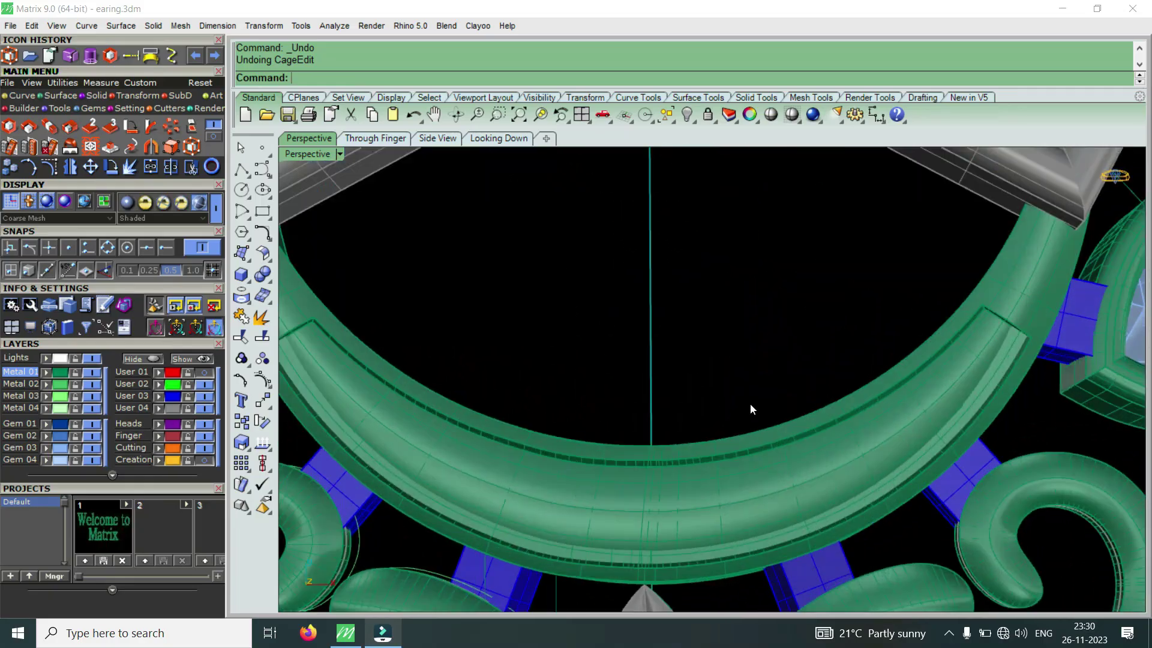
{"action": "left_click_drag", "start_coordinate": [723, 575], "coordinate": [706, 597]}
{"action": "mouse_move", "coordinate": [706, 597]}
{"action": "right_mouse_down"}
{"action": "mouse_move", "coordinate": [727, 379]}
{"action": "mouse_move", "coordinate": [717, 450]}
{"action": "right_mouse_up"}
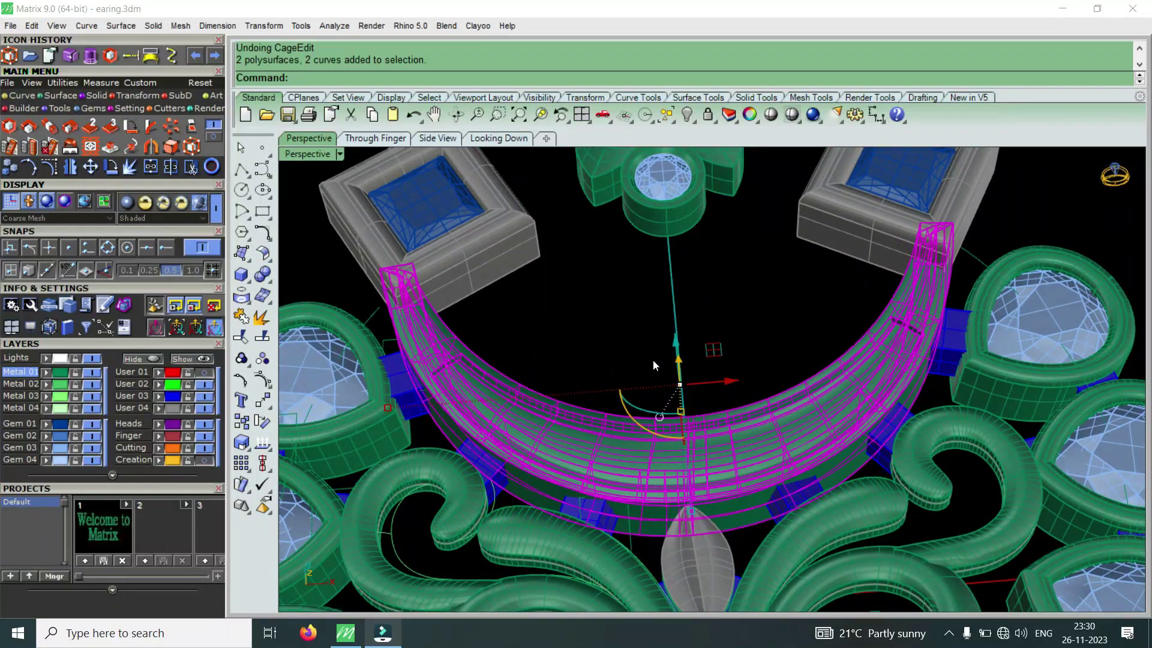
Group the two arch band polysurfaces with their two curves, then start a Cage Edit on them.
{"action": "type", "text": "g"}
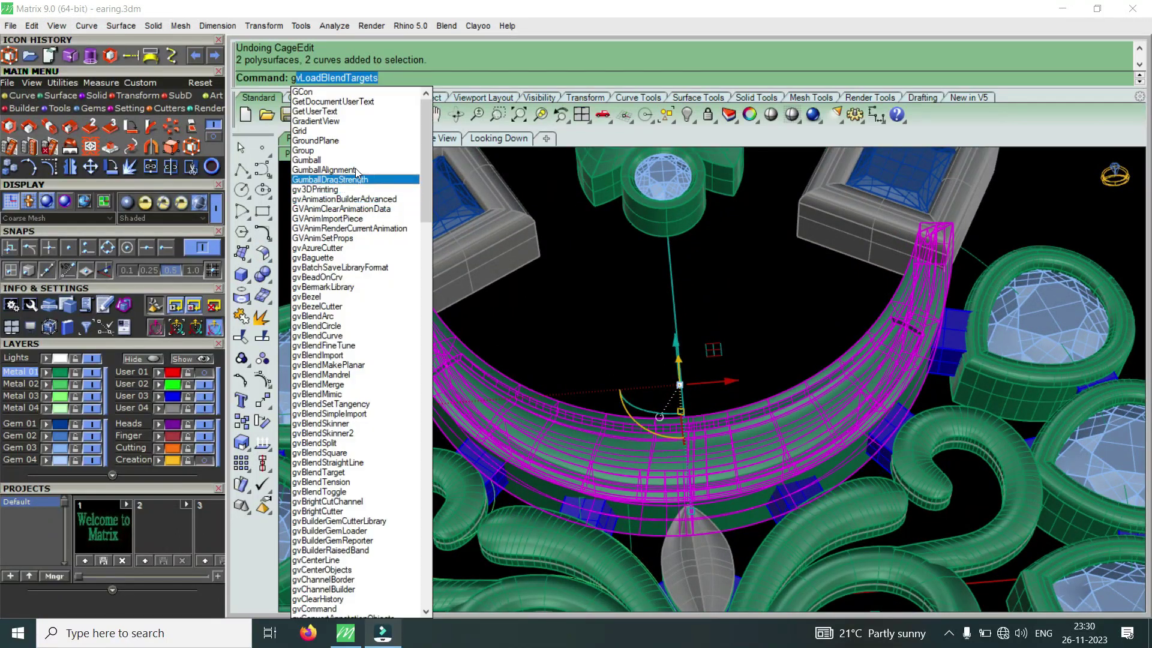
{"action": "left_click", "coordinate": [303, 151]}
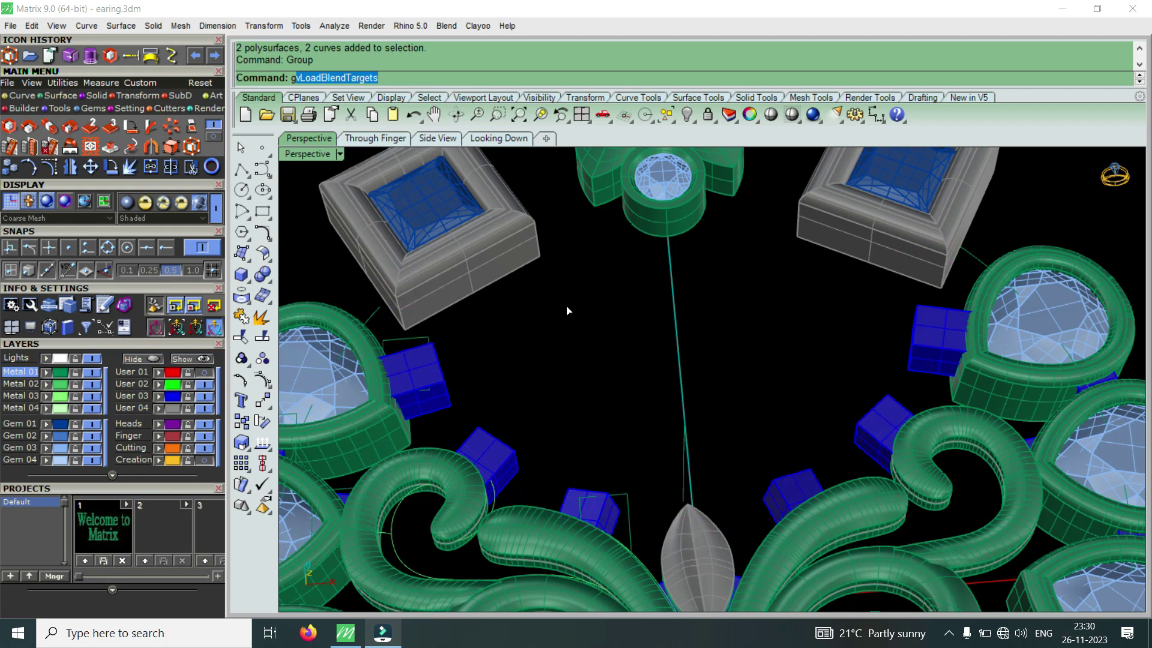
{"action": "scroll", "coordinate": [697, 509], "scroll_direction": "up", "scroll_amount": 2}
{"action": "scroll", "coordinate": [704, 477], "scroll_direction": "up", "scroll_amount": 2}
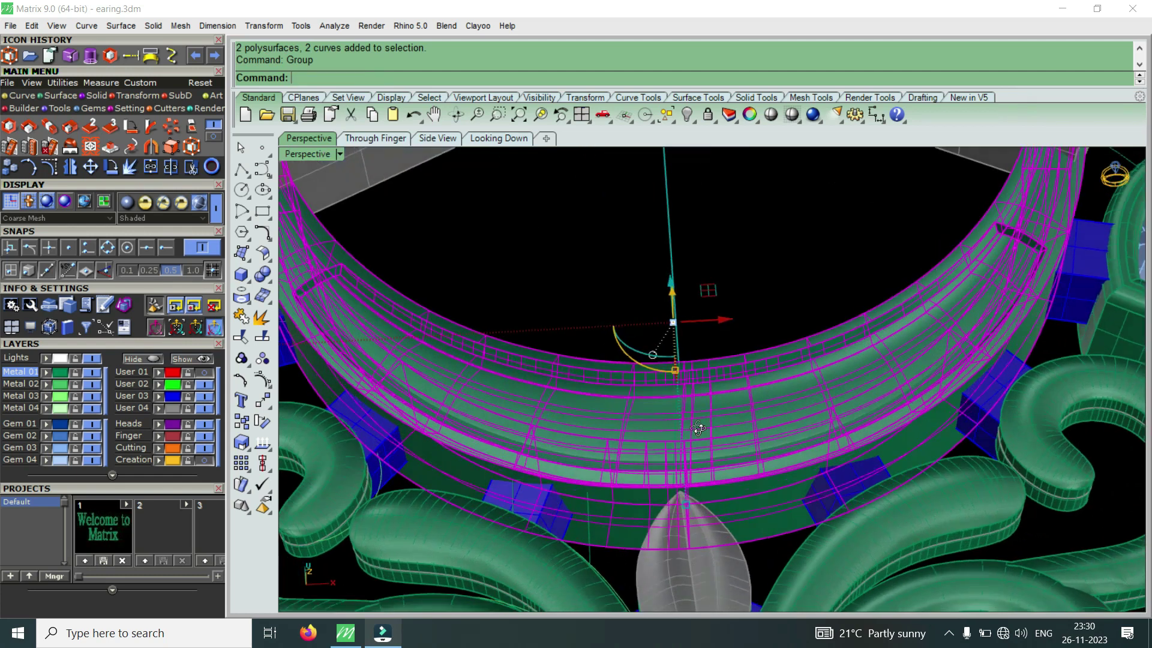
{"action": "scroll", "coordinate": [732, 489], "scroll_direction": "up", "scroll_amount": 2}
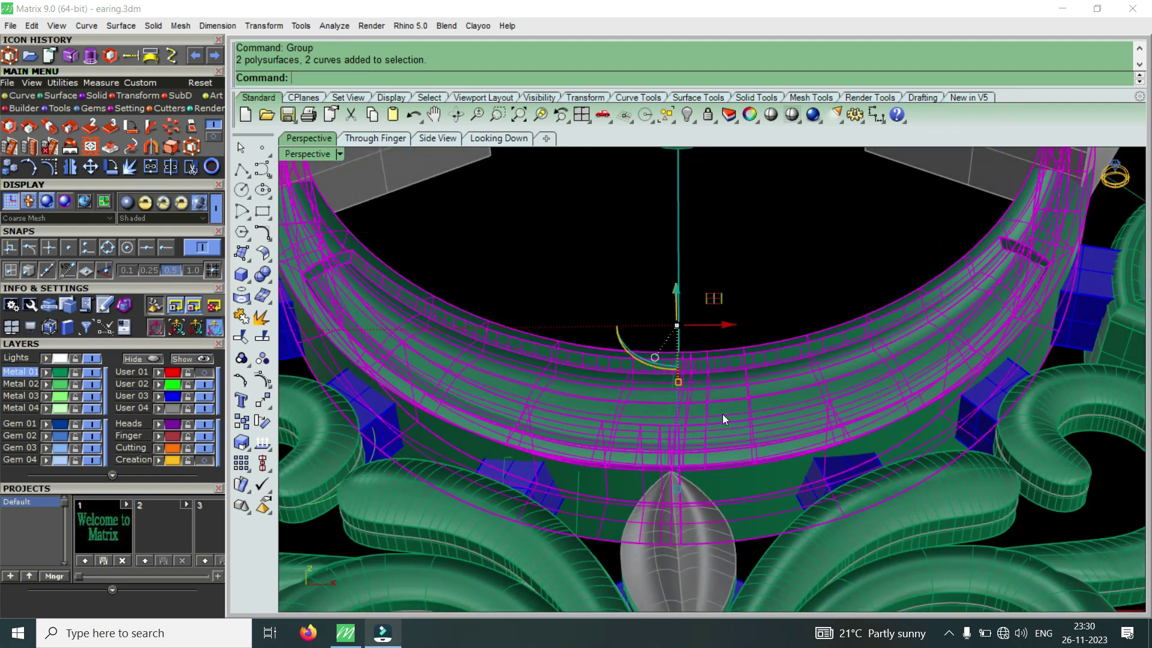
{"action": "left_click", "coordinate": [9, 57]}
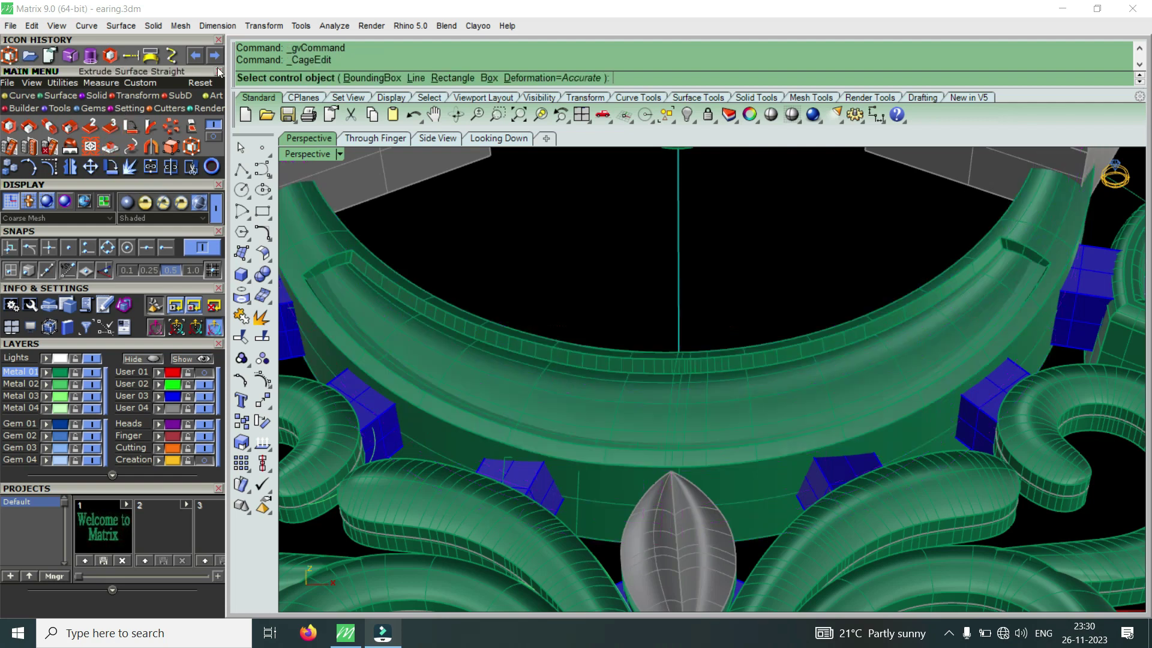
Fit a default BoundingBox cage around the band and raise its 16 central cage points.
{"action": "left_click", "coordinate": [376, 78]}
{"action": "key", "text": "Return"}
{"action": "key", "text": "Return"}
{"action": "key", "text": "Return"}
{"action": "right_click_drag", "start_coordinate": [564, 269], "coordinate": [566, 374]}
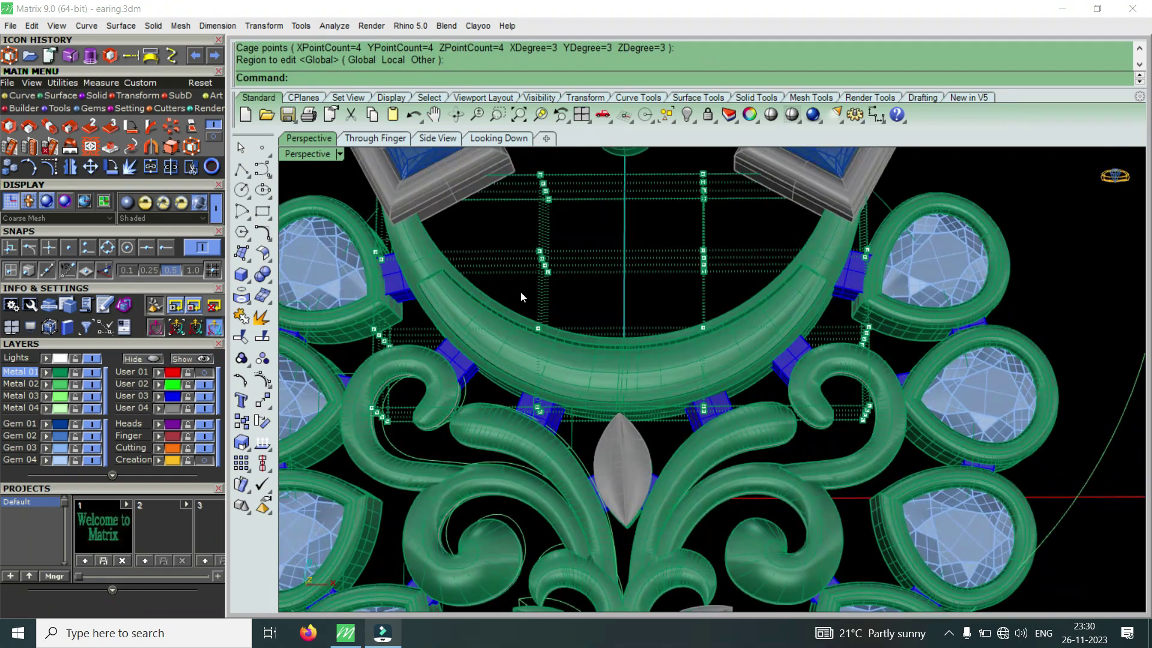
{"action": "left_click_drag", "start_coordinate": [507, 291], "coordinate": [711, 439]}
{"action": "right_click_drag", "start_coordinate": [660, 437], "coordinate": [626, 330]}
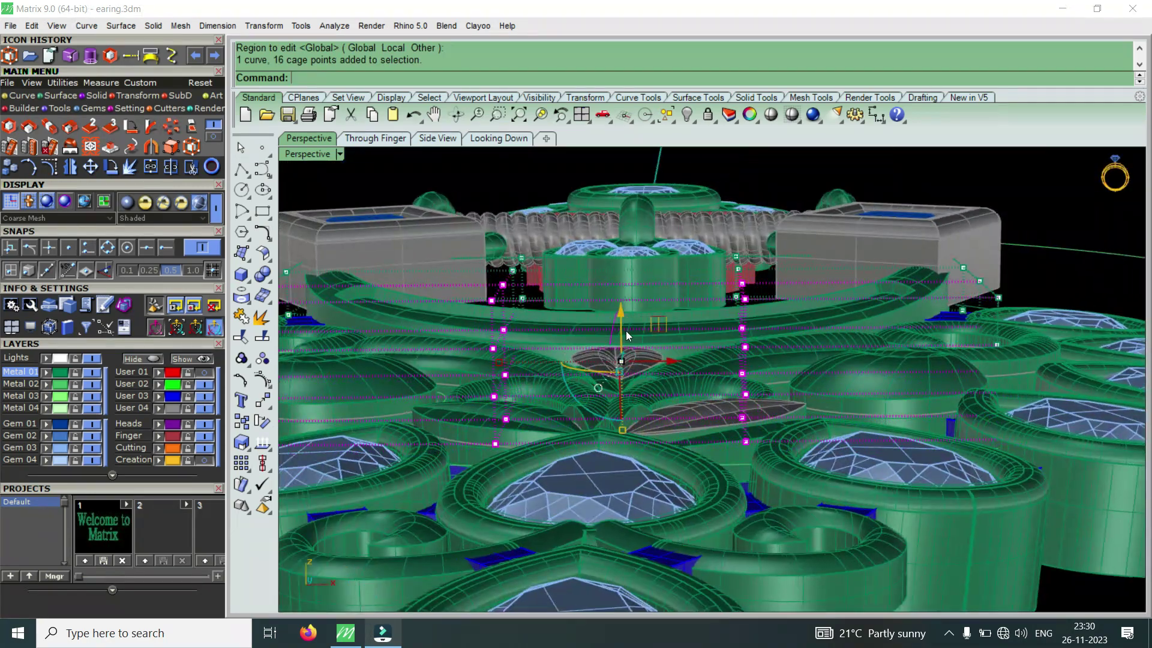
{"action": "left_click_drag", "start_coordinate": [623, 314], "coordinate": [651, 287]}
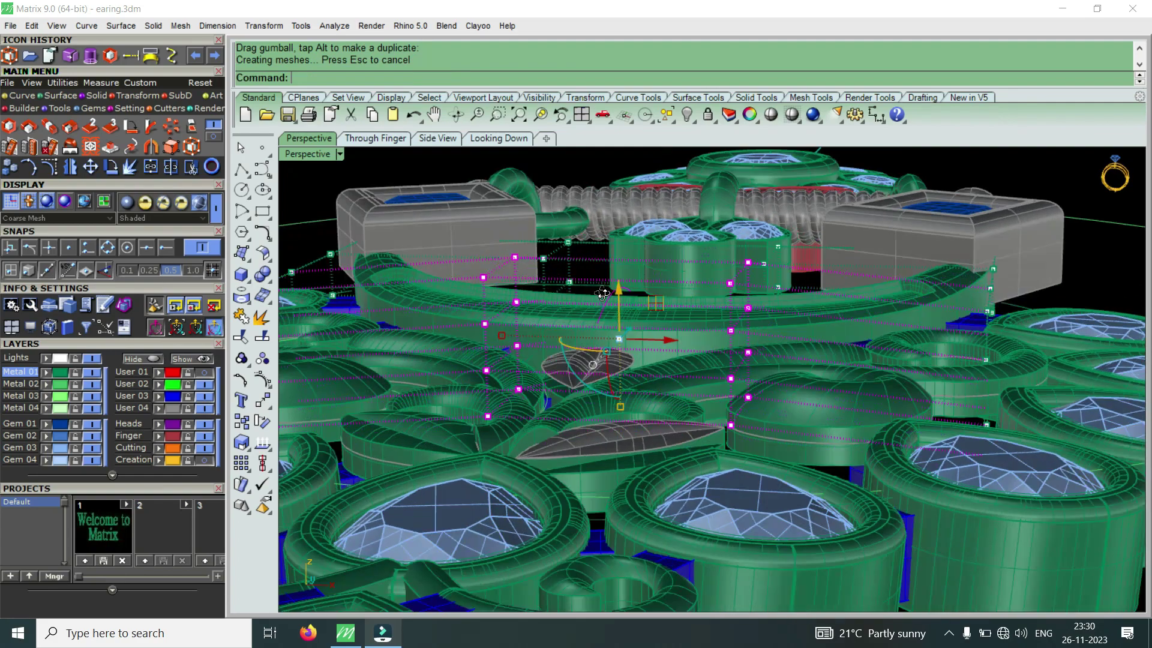
{"action": "right_click_drag", "start_coordinate": [649, 286], "coordinate": [615, 286]}
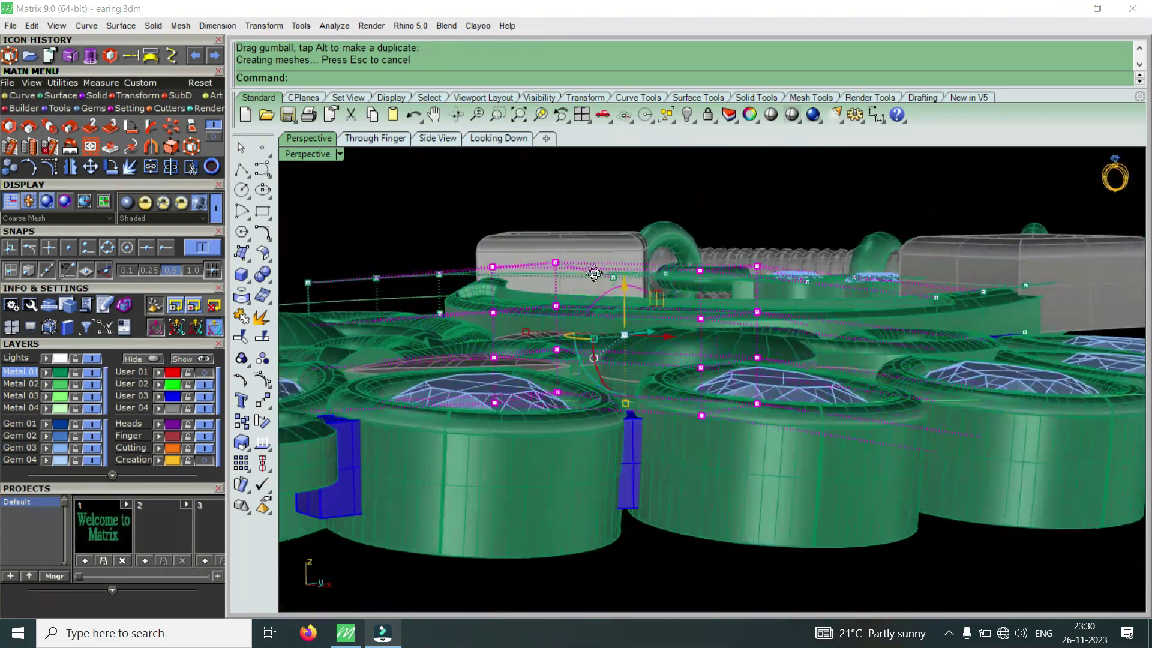
{"action": "left_click_drag", "start_coordinate": [616, 291], "coordinate": [656, 281]}
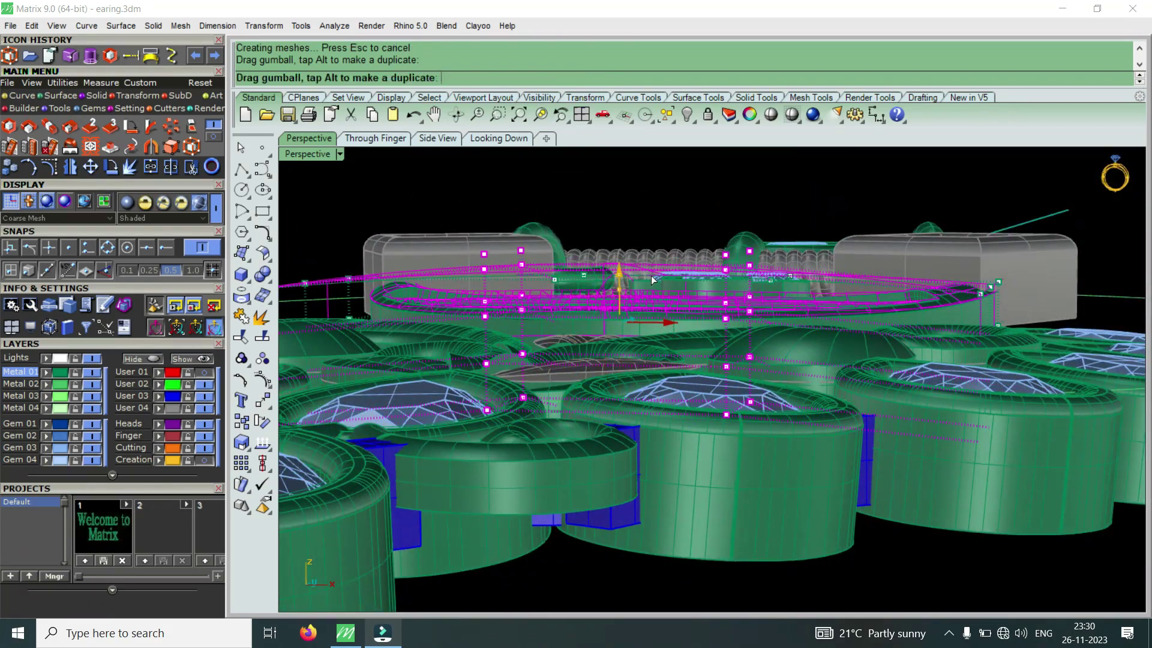
{"action": "mouse_move", "coordinate": [656, 278]}
{"action": "right_mouse_down"}
{"action": "mouse_move", "coordinate": [899, 246]}
{"action": "mouse_move", "coordinate": [826, 308]}
{"action": "right_mouse_up"}
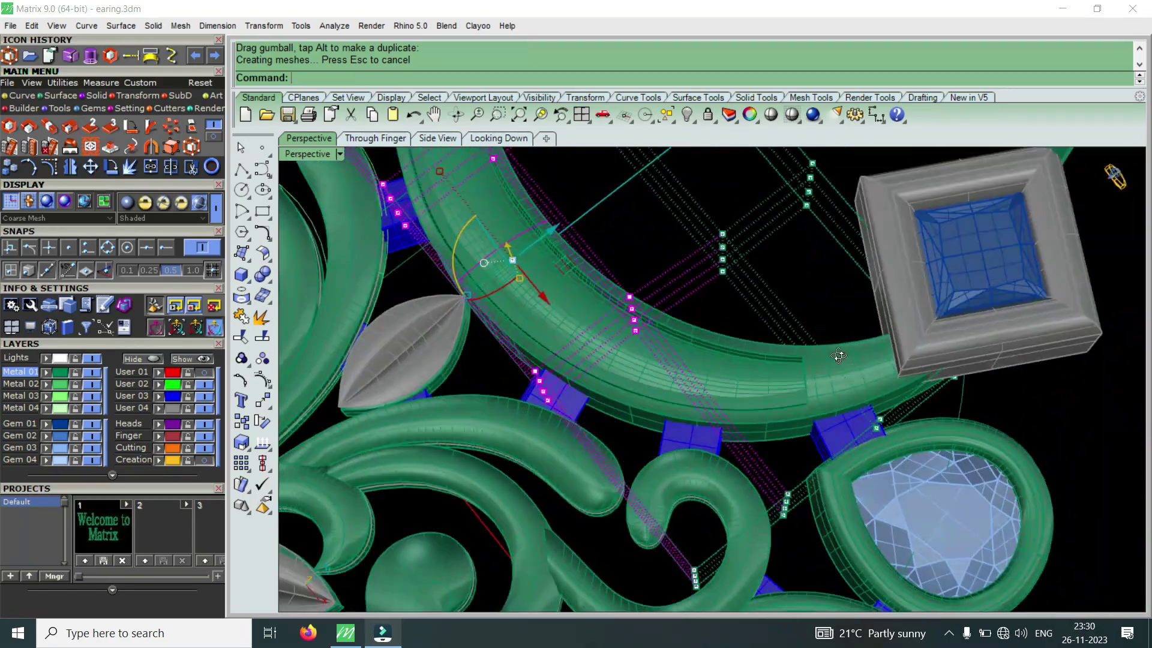
Move the 8 cage points at the arch end vertically, then undo that move.
{"action": "left_click_drag", "start_coordinate": [810, 278], "coordinate": [1039, 449]}
{"action": "mouse_move", "coordinate": [1015, 441]}
{"action": "right_mouse_down"}
{"action": "mouse_move", "coordinate": [947, 316]}
{"action": "mouse_move", "coordinate": [927, 380]}
{"action": "right_mouse_up"}
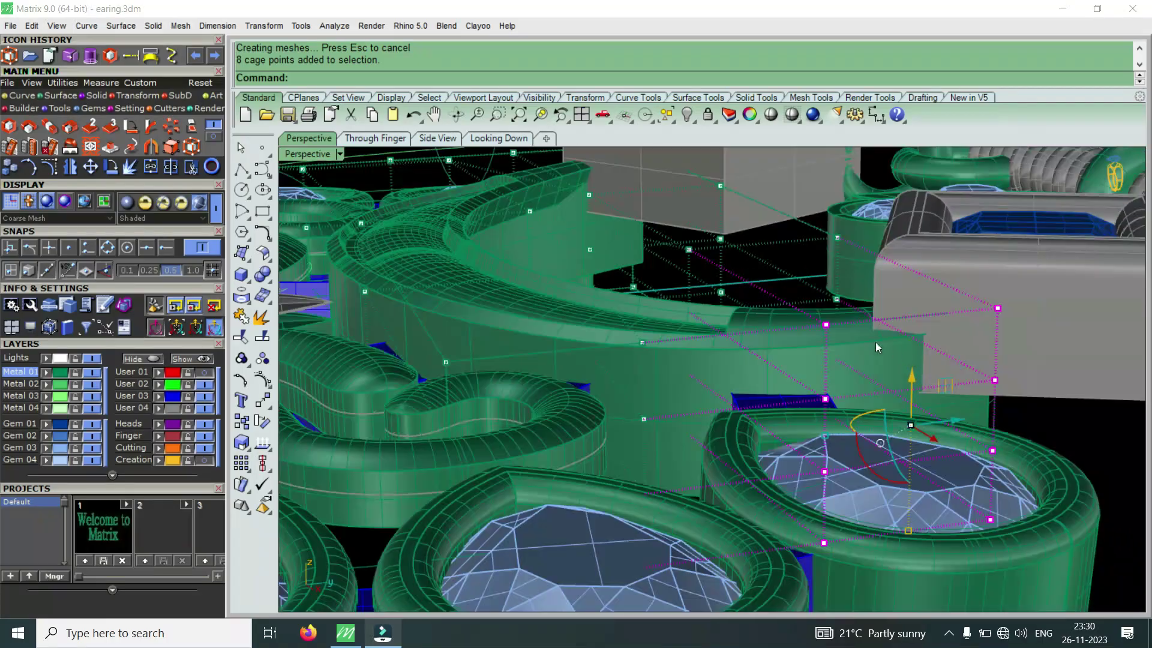
{"action": "right_click_drag", "start_coordinate": [875, 342], "coordinate": [802, 481]}
{"action": "scroll", "coordinate": [802, 481], "scroll_direction": "down", "scroll_amount": 5}
{"action": "scroll", "coordinate": [729, 331], "scroll_direction": "up", "scroll_amount": 5}
{"action": "scroll", "coordinate": [601, 339], "scroll_direction": "up", "scroll_amount": 3}
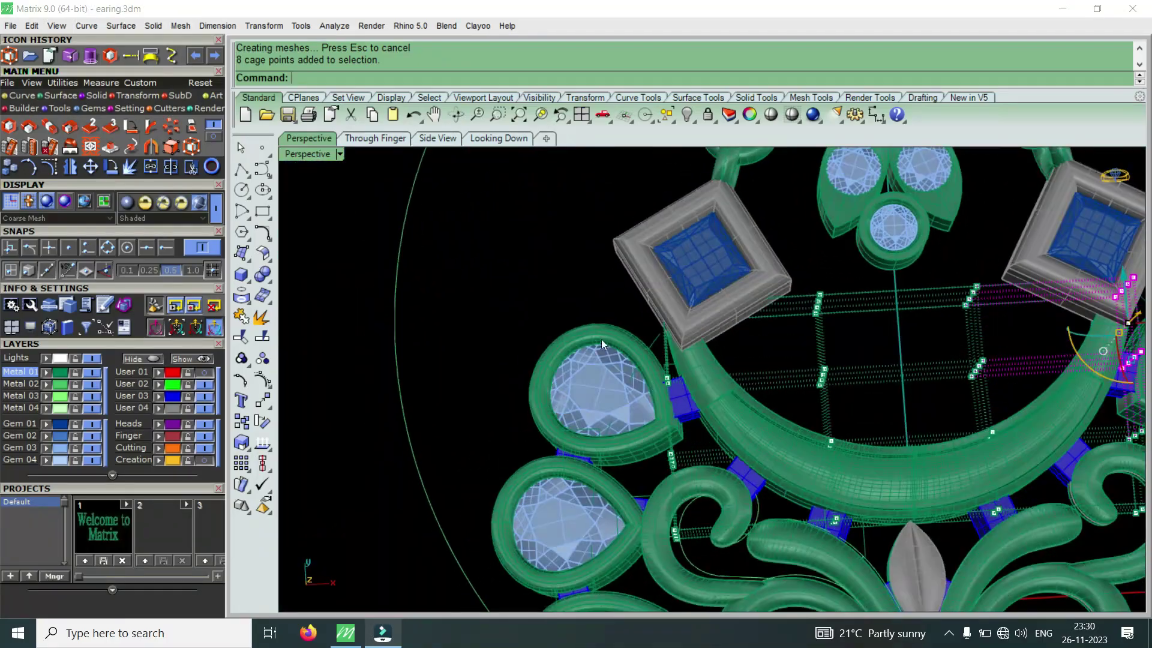
{"action": "scroll", "coordinate": [601, 340], "scroll_direction": "down", "scroll_amount": 3}
{"action": "scroll", "coordinate": [822, 322], "scroll_direction": "up", "scroll_amount": 3}
{"action": "mouse_move", "coordinate": [823, 322]}
{"action": "right_mouse_down"}
{"action": "mouse_move", "coordinate": [893, 379]}
{"action": "mouse_move", "coordinate": [856, 296]}
{"action": "mouse_move", "coordinate": [935, 329]}
{"action": "right_mouse_up"}
{"action": "left_click_drag", "start_coordinate": [934, 332], "coordinate": [930, 396]}
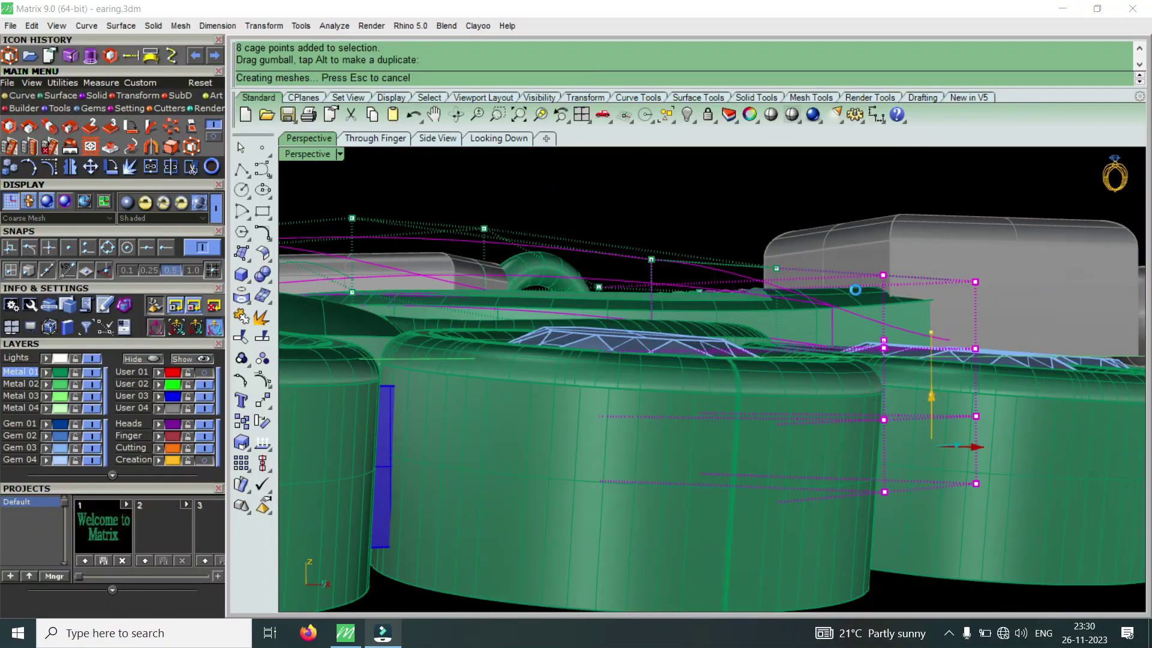
{"action": "mouse_move", "coordinate": [794, 287]}
{"action": "right_mouse_down"}
{"action": "mouse_move", "coordinate": [846, 342]}
{"action": "mouse_move", "coordinate": [793, 341]}
{"action": "right_mouse_up"}
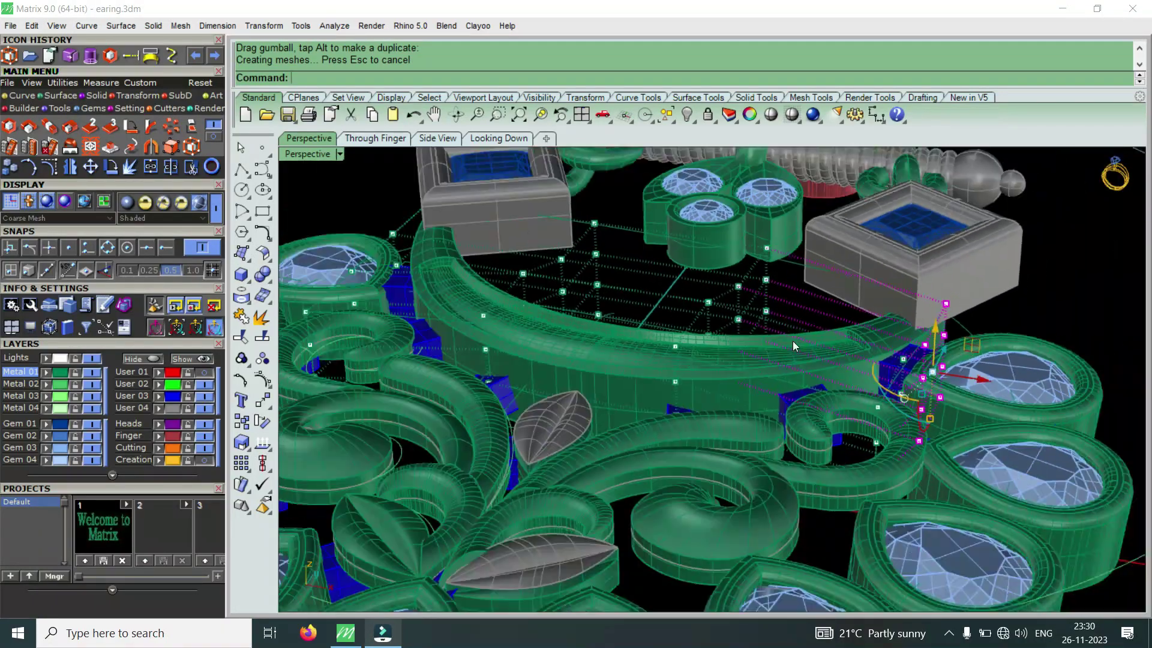
{"action": "scroll", "coordinate": [793, 341], "scroll_direction": "down", "scroll_amount": 3}
{"action": "mouse_move", "coordinate": [539, 276]}
{"action": "right_mouse_down"}
{"action": "mouse_move", "coordinate": [679, 454]}
{"action": "mouse_move", "coordinate": [737, 305]}
{"action": "right_mouse_up"}
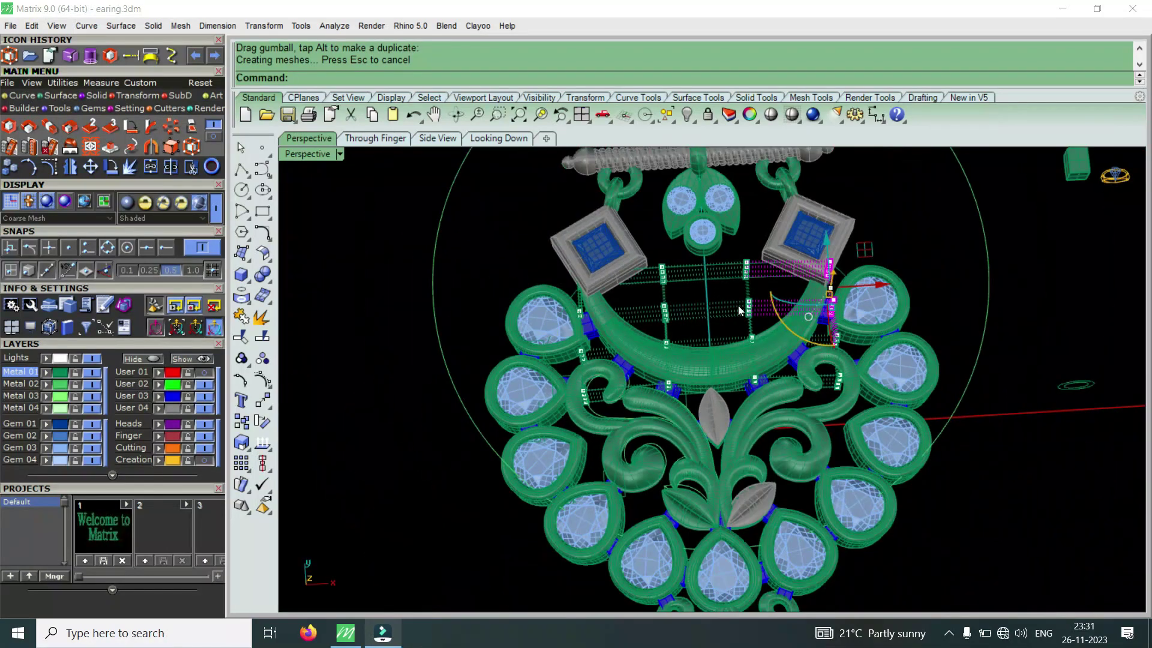
{"action": "scroll", "coordinate": [646, 303], "scroll_direction": "up", "scroll_amount": 3}
{"action": "scroll", "coordinate": [513, 293], "scroll_direction": "down", "scroll_amount": 1}
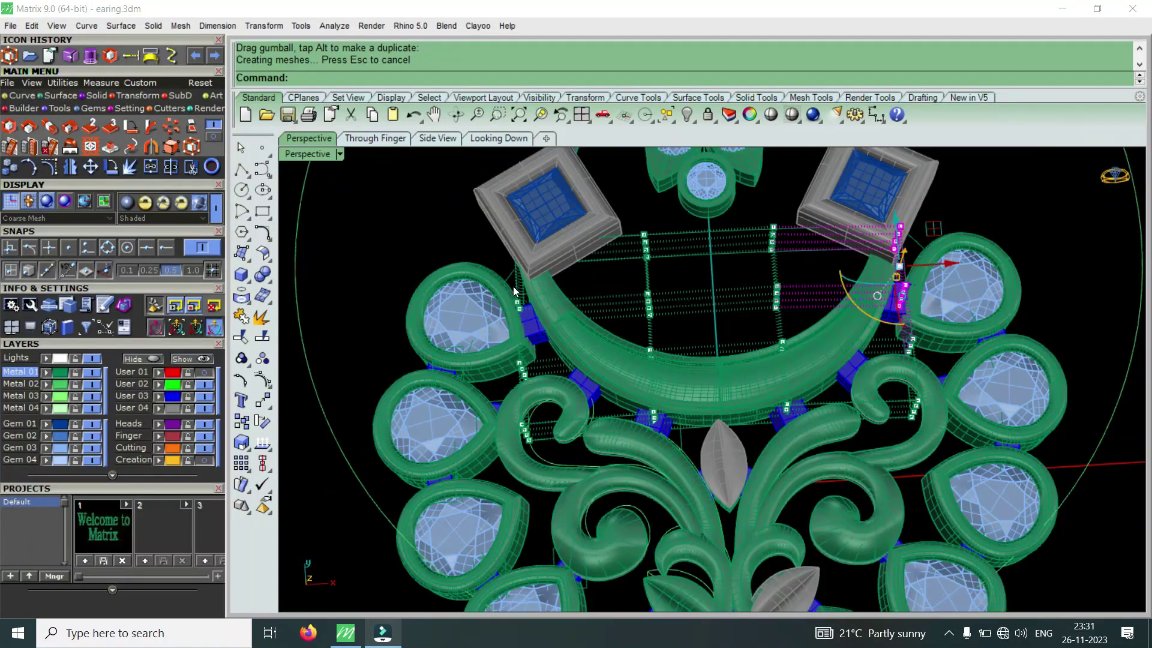
{"action": "key", "text": "ctrl+z"}
Reselect the cage points at both arch ends and move them vertically again.
{"action": "scroll", "coordinate": [507, 237], "scroll_direction": "down", "scroll_amount": 3}
{"action": "scroll", "coordinate": [450, 249], "scroll_direction": "up", "scroll_amount": 4}
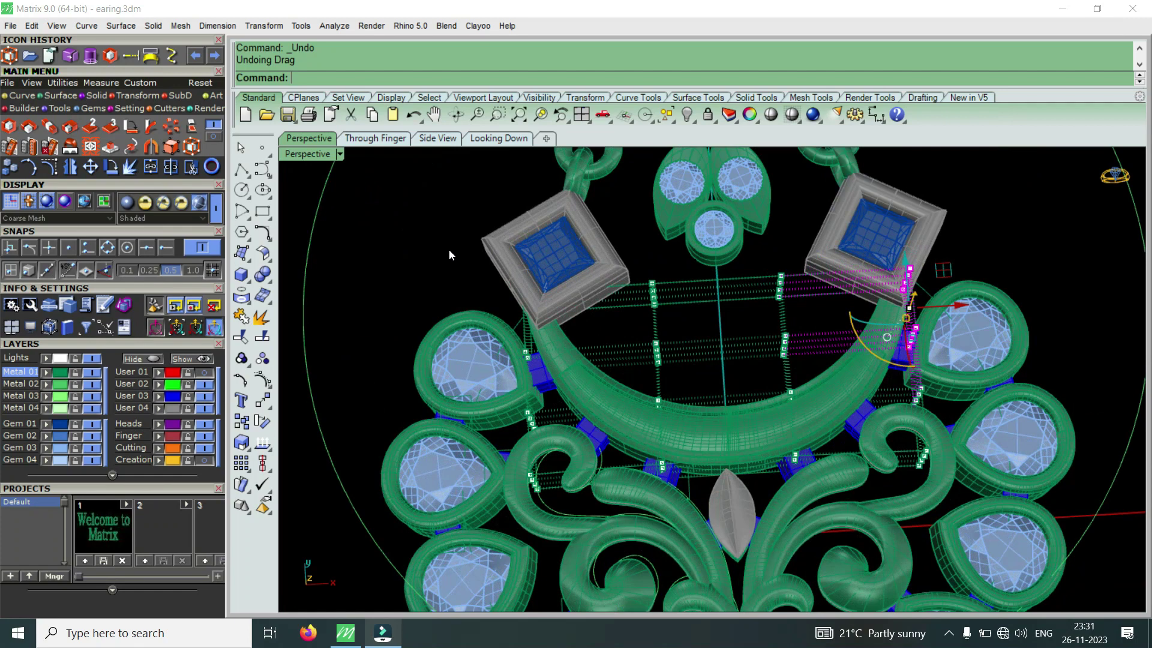
{"action": "left_click_drag", "start_coordinate": [450, 249], "coordinate": [552, 379]}
{"action": "mouse_move", "coordinate": [664, 336]}
{"action": "right_mouse_down"}
{"action": "mouse_move", "coordinate": [664, 289]}
{"action": "mouse_move", "coordinate": [844, 343]}
{"action": "right_mouse_up"}
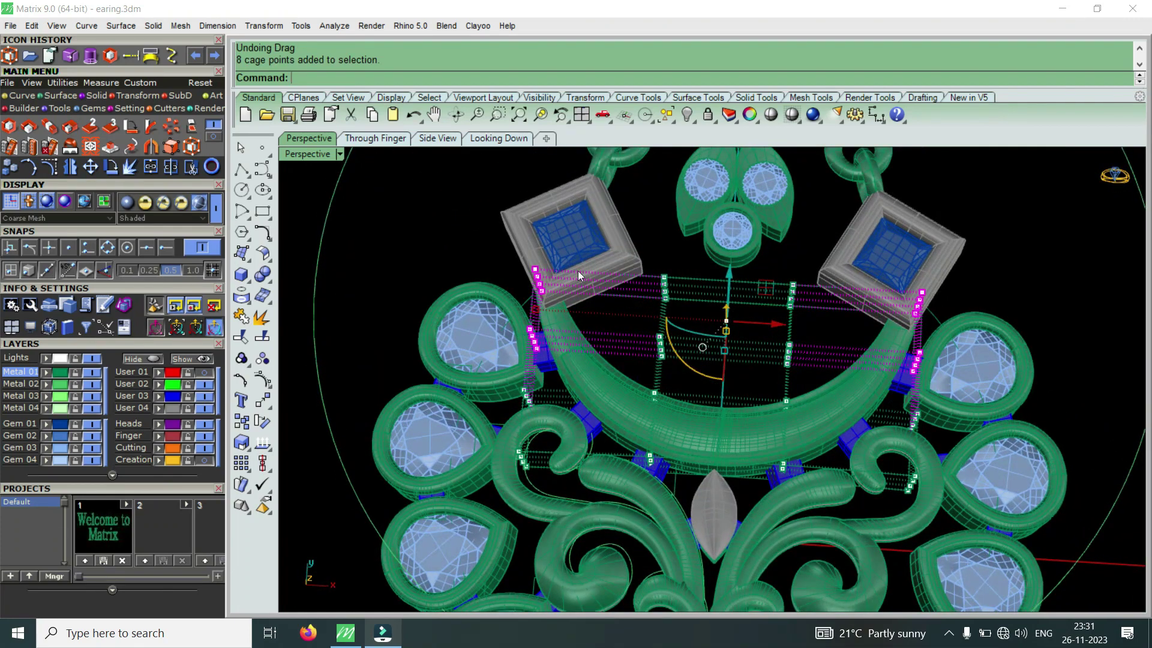
{"action": "mouse_move", "coordinate": [719, 415]}
{"action": "right_mouse_down"}
{"action": "mouse_move", "coordinate": [721, 268]}
{"action": "mouse_move", "coordinate": [739, 327]}
{"action": "right_mouse_up"}
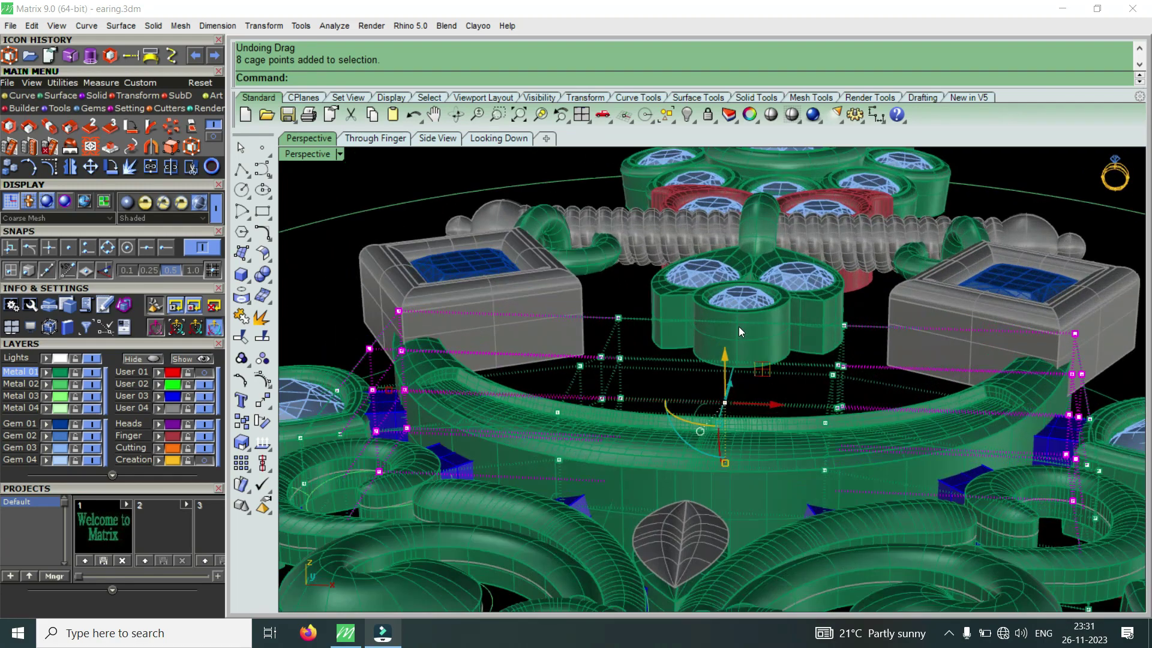
{"action": "left_click_drag", "start_coordinate": [725, 378], "coordinate": [724, 383]}
{"action": "mouse_move", "coordinate": [725, 383]}
{"action": "right_mouse_down"}
{"action": "mouse_move", "coordinate": [553, 395]}
{"action": "mouse_move", "coordinate": [978, 378]}
{"action": "mouse_move", "coordinate": [728, 355]}
{"action": "mouse_move", "coordinate": [679, 426]}
{"action": "mouse_move", "coordinate": [616, 391]}
{"action": "right_mouse_up"}
Select the centre curve with its 16 cage points and shift them vertically.
{"action": "key", "text": "Escape"}
{"action": "left_click_drag", "start_coordinate": [585, 385], "coordinate": [821, 543]}
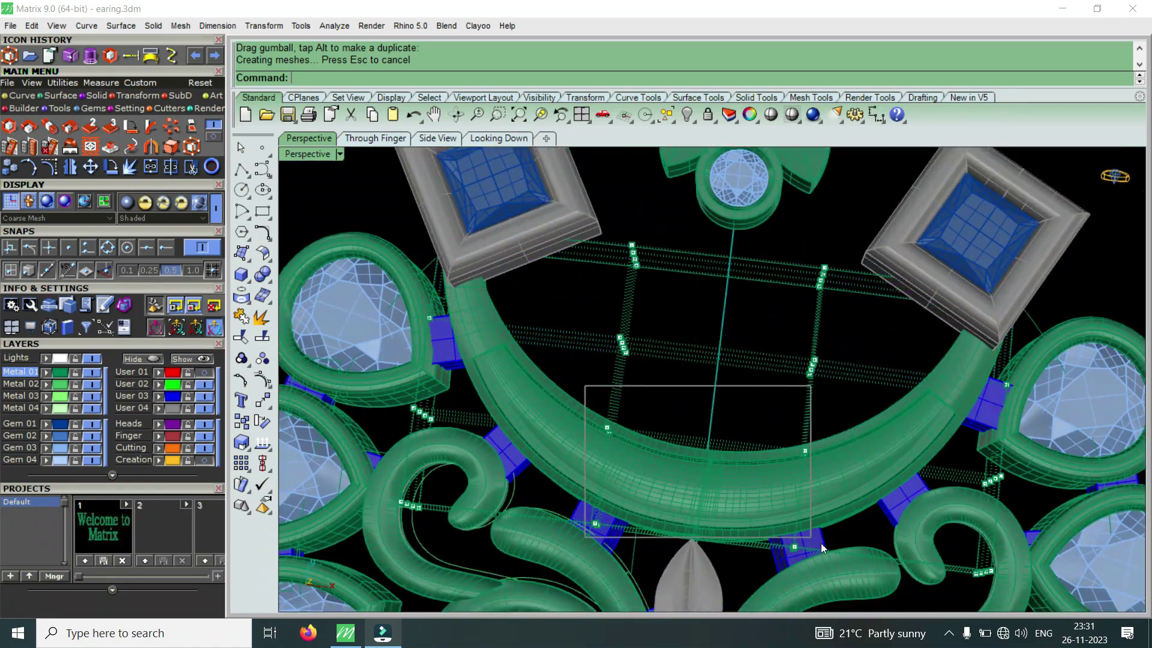
{"action": "mouse_move", "coordinate": [809, 552]}
{"action": "right_mouse_down"}
{"action": "mouse_move", "coordinate": [694, 400]}
{"action": "mouse_move", "coordinate": [689, 339]}
{"action": "mouse_move", "coordinate": [699, 404]}
{"action": "right_mouse_up"}
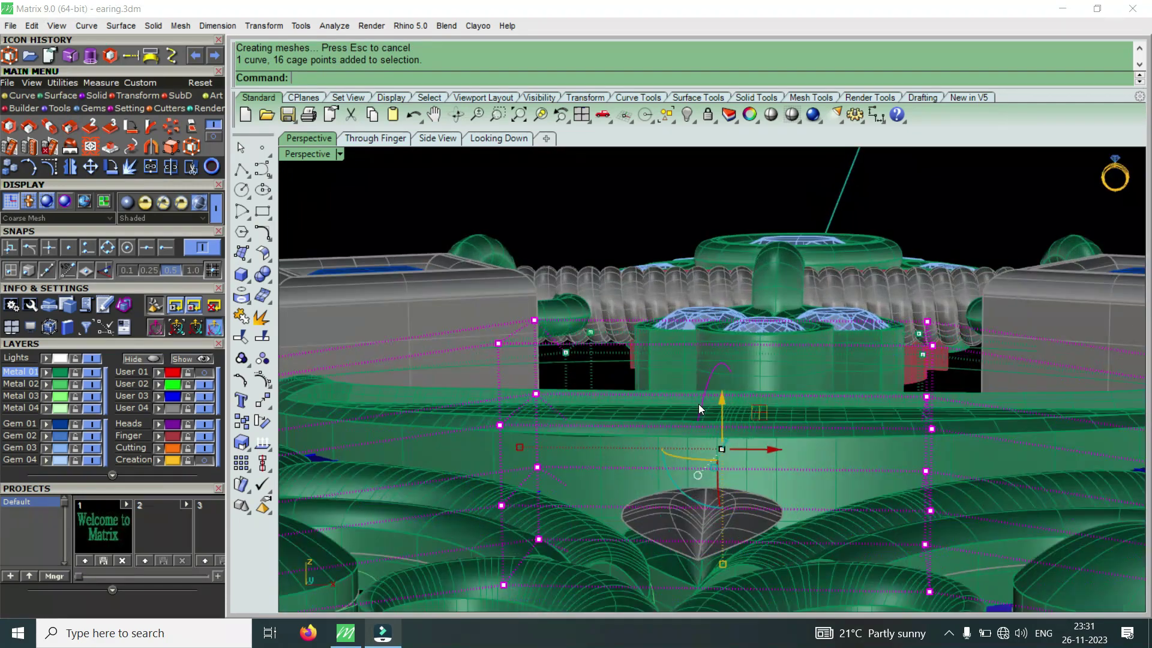
{"action": "left_click_drag", "start_coordinate": [724, 403], "coordinate": [734, 384]}
{"action": "mouse_move", "coordinate": [734, 385]}
{"action": "right_mouse_down"}
{"action": "mouse_move", "coordinate": [697, 379]}
{"action": "mouse_move", "coordinate": [901, 370]}
{"action": "mouse_move", "coordinate": [700, 384]}
{"action": "mouse_move", "coordinate": [726, 495]}
{"action": "mouse_move", "coordinate": [758, 458]}
{"action": "mouse_move", "coordinate": [618, 370]}
{"action": "mouse_move", "coordinate": [651, 469]}
{"action": "mouse_move", "coordinate": [664, 448]}
{"action": "right_mouse_up"}
Orbit and zoom to inspect the reshaped arch band from wider, oblique angles.
{"action": "mouse_move", "coordinate": [762, 388]}
{"action": "right_mouse_down"}
{"action": "mouse_move", "coordinate": [701, 392]}
{"action": "mouse_move", "coordinate": [676, 353]}
{"action": "mouse_move", "coordinate": [664, 408]}
{"action": "mouse_move", "coordinate": [841, 287]}
{"action": "mouse_move", "coordinate": [885, 471]}
{"action": "right_mouse_up"}
{"action": "scroll", "coordinate": [885, 471], "scroll_direction": "down", "scroll_amount": 5}
{"action": "scroll", "coordinate": [804, 397], "scroll_direction": "up", "scroll_amount": 5}
{"action": "scroll", "coordinate": [805, 399], "scroll_direction": "down", "scroll_amount": 4}
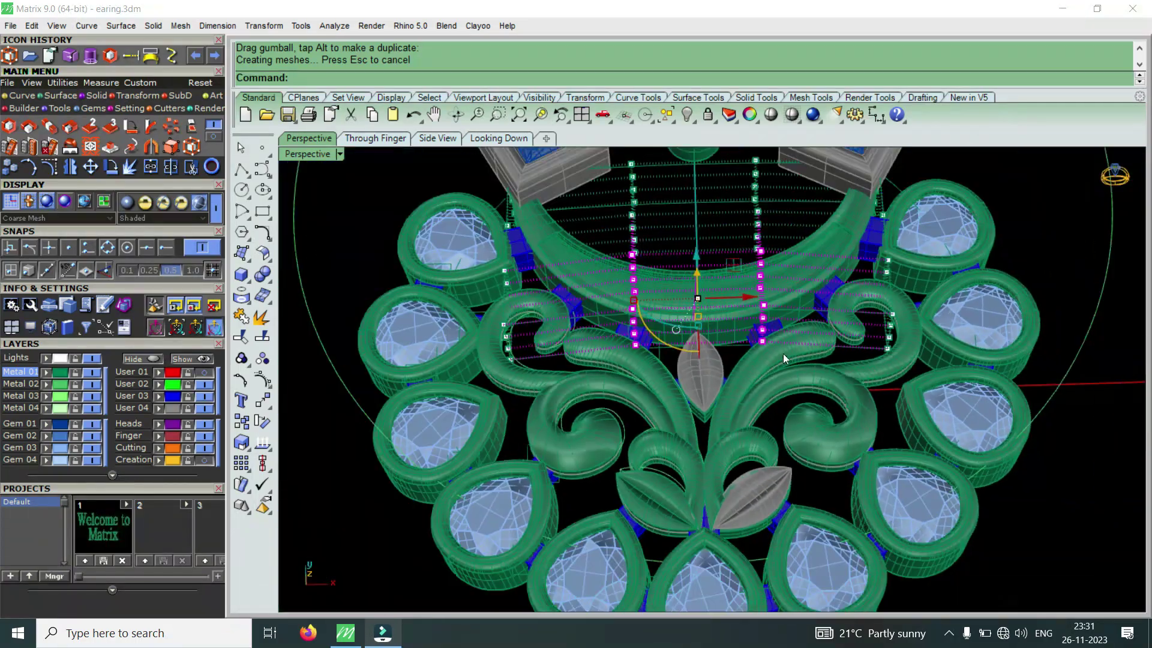
{"action": "scroll", "coordinate": [648, 277], "scroll_direction": "up", "scroll_amount": 2}
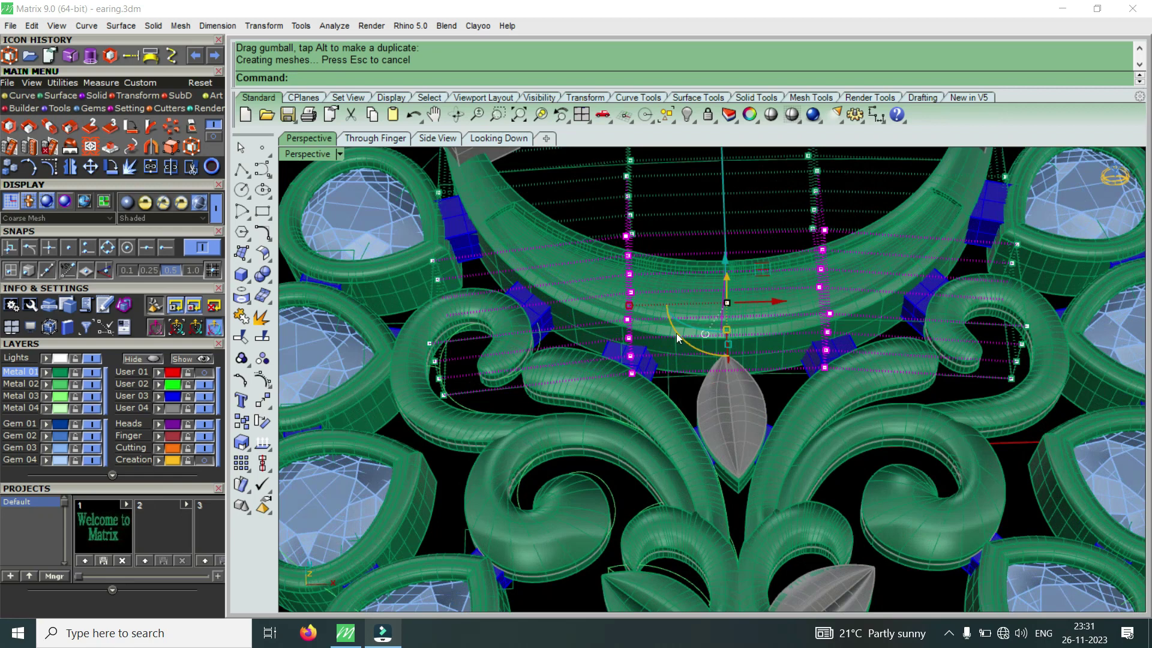
{"action": "right_click_drag", "start_coordinate": [663, 330], "coordinate": [806, 253]}
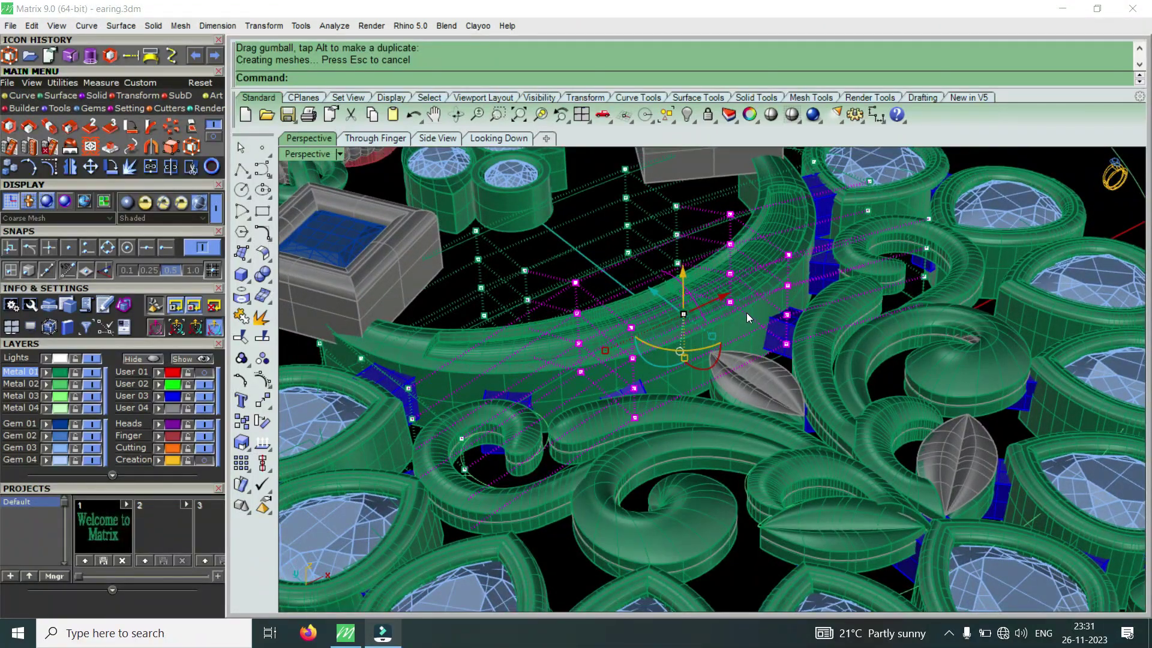
{"action": "scroll", "coordinate": [747, 312], "scroll_direction": "down", "scroll_amount": 3}
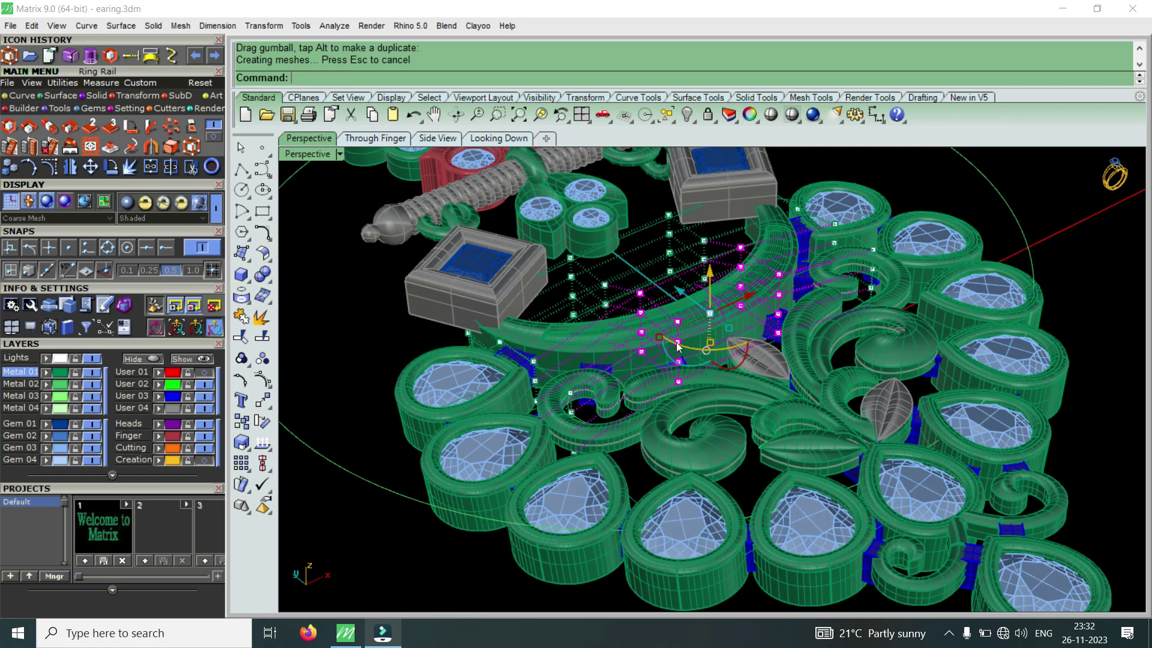
Review the earring from several views and undo the last cage point move.
{"action": "scroll", "coordinate": [677, 346], "scroll_direction": "down", "scroll_amount": 5}
{"action": "mouse_move", "coordinate": [749, 324]}
{"action": "right_mouse_down"}
{"action": "mouse_move", "coordinate": [699, 290]}
{"action": "mouse_move", "coordinate": [699, 336]}
{"action": "right_mouse_up"}
{"action": "scroll", "coordinate": [699, 291], "scroll_direction": "up", "scroll_amount": 5}
{"action": "scroll", "coordinate": [698, 336], "scroll_direction": "up", "scroll_amount": 3}
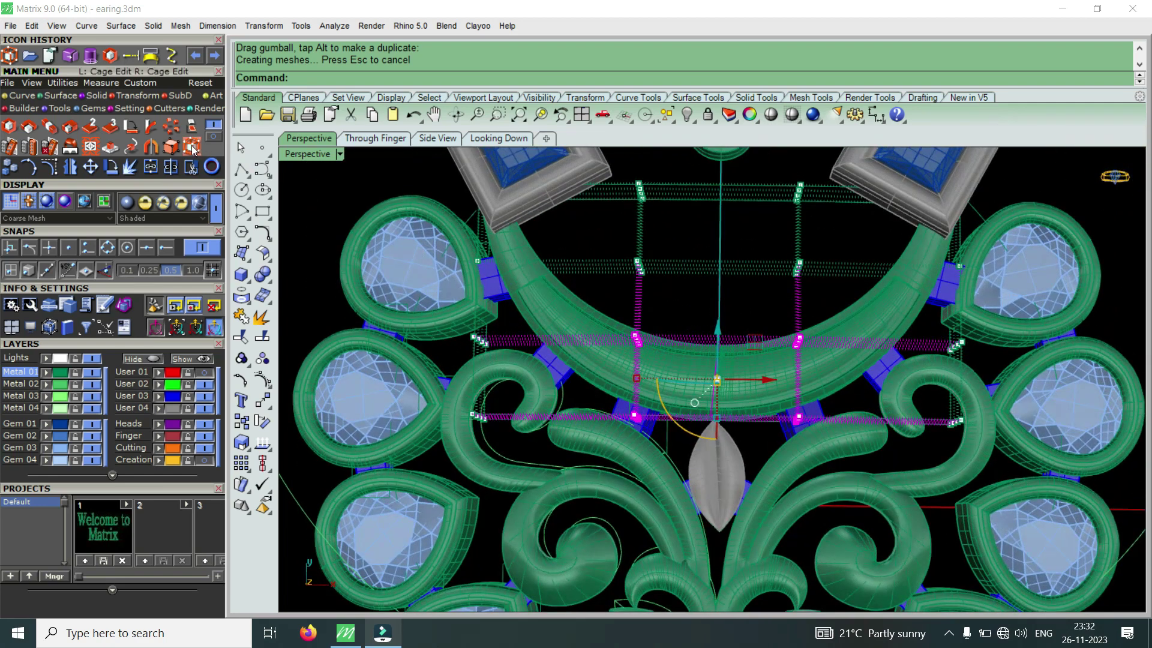
{"action": "scroll", "coordinate": [455, 354], "scroll_direction": "down", "scroll_amount": 3}
{"action": "mouse_move", "coordinate": [650, 427]}
{"action": "right_mouse_down"}
{"action": "mouse_move", "coordinate": [797, 248]}
{"action": "mouse_move", "coordinate": [568, 426]}
{"action": "right_mouse_up"}
{"action": "scroll", "coordinate": [567, 426], "scroll_direction": "up", "scroll_amount": 2}
{"action": "scroll", "coordinate": [572, 417], "scroll_direction": "up", "scroll_amount": 2}
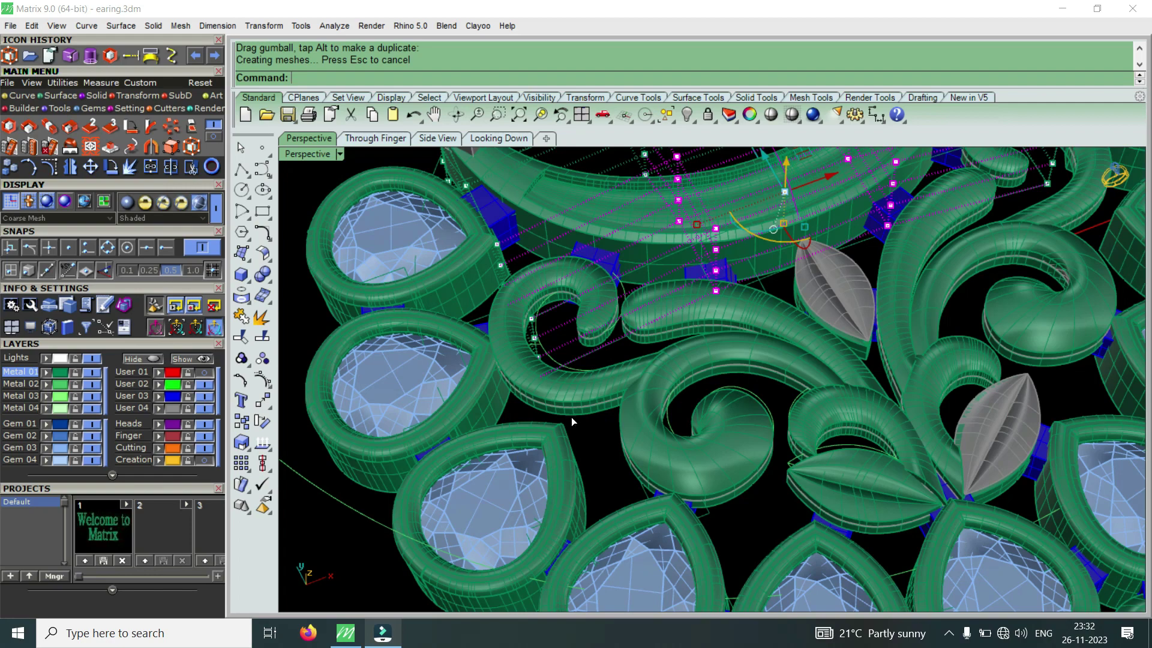
{"action": "key", "text": "ctrl+z"}
{"action": "scroll", "coordinate": [777, 406], "scroll_direction": "down", "scroll_amount": 3}
{"action": "mouse_move", "coordinate": [777, 406]}
{"action": "right_mouse_down"}
{"action": "mouse_move", "coordinate": [808, 310]}
{"action": "mouse_move", "coordinate": [768, 311]}
{"action": "mouse_move", "coordinate": [843, 293]}
{"action": "mouse_move", "coordinate": [821, 334]}
{"action": "mouse_move", "coordinate": [736, 350]}
{"action": "mouse_move", "coordinate": [833, 315]}
{"action": "mouse_move", "coordinate": [747, 253]}
{"action": "mouse_move", "coordinate": [718, 289]}
{"action": "right_mouse_up"}
{"action": "scroll", "coordinate": [795, 361], "scroll_direction": "up", "scroll_amount": 3}
{"action": "scroll", "coordinate": [768, 311], "scroll_direction": "up", "scroll_amount": 2}
{"action": "scroll", "coordinate": [768, 312], "scroll_direction": "down", "scroll_amount": 3}
{"action": "scroll", "coordinate": [844, 293], "scroll_direction": "up", "scroll_amount": 3}
{"action": "scroll", "coordinate": [822, 333], "scroll_direction": "down", "scroll_amount": 2}
{"action": "scroll", "coordinate": [746, 253], "scroll_direction": "down", "scroll_amount": 3}
{"action": "scroll", "coordinate": [719, 289], "scroll_direction": "down", "scroll_amount": 2}
{"action": "scroll", "coordinate": [644, 351], "scroll_direction": "up", "scroll_amount": 3}
Move the cage section around the centre leaf vertically.
{"action": "left_click_drag", "start_coordinate": [604, 228], "coordinate": [801, 410]}
{"action": "right_click_drag", "start_coordinate": [801, 411], "coordinate": [743, 304]}
{"action": "scroll", "coordinate": [743, 304], "scroll_direction": "up", "scroll_amount": 2}
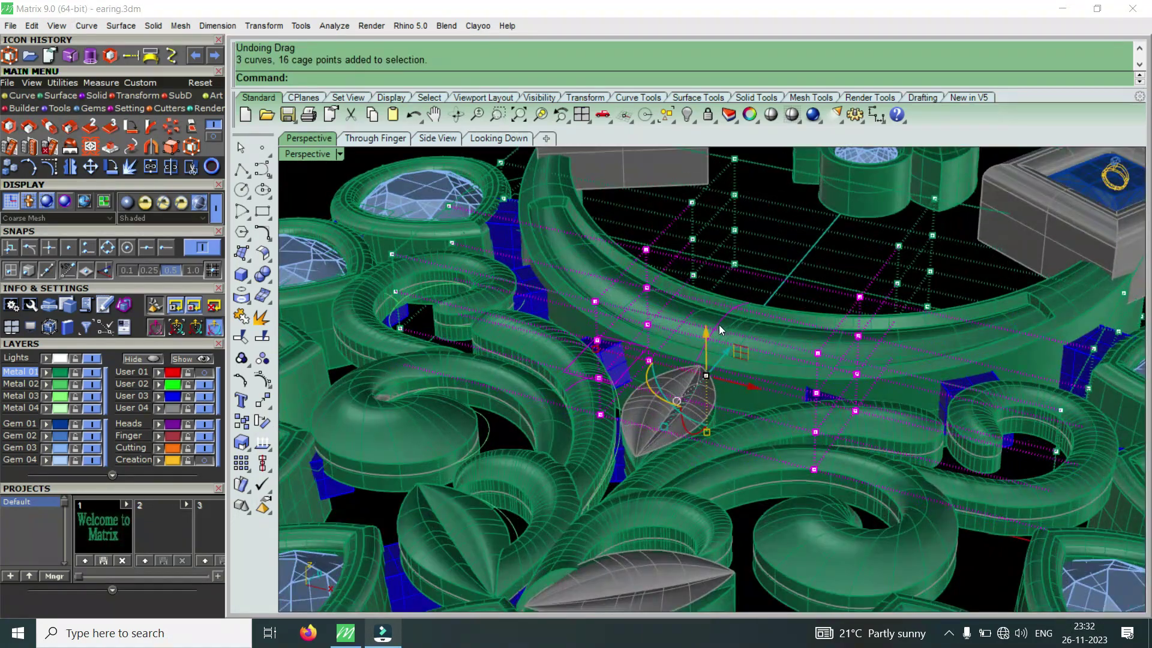
{"action": "left_click_drag", "start_coordinate": [719, 325], "coordinate": [647, 354]}
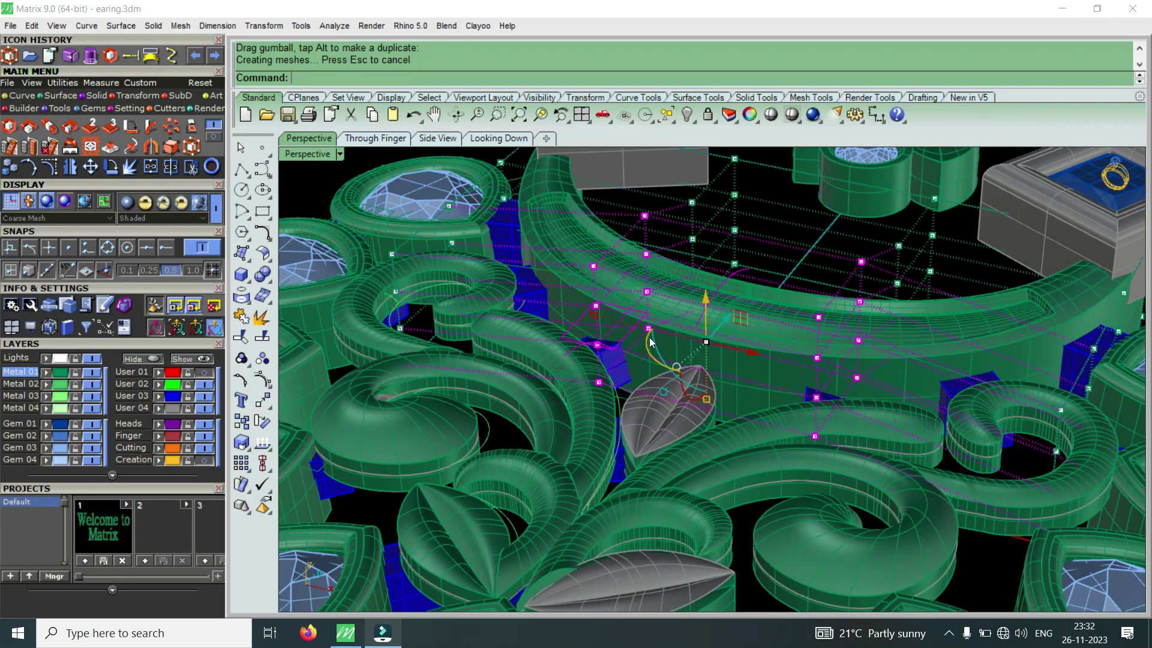
{"action": "right_click_drag", "start_coordinate": [647, 353], "coordinate": [720, 296]}
{"action": "left_click_drag", "start_coordinate": [720, 296], "coordinate": [708, 324]}
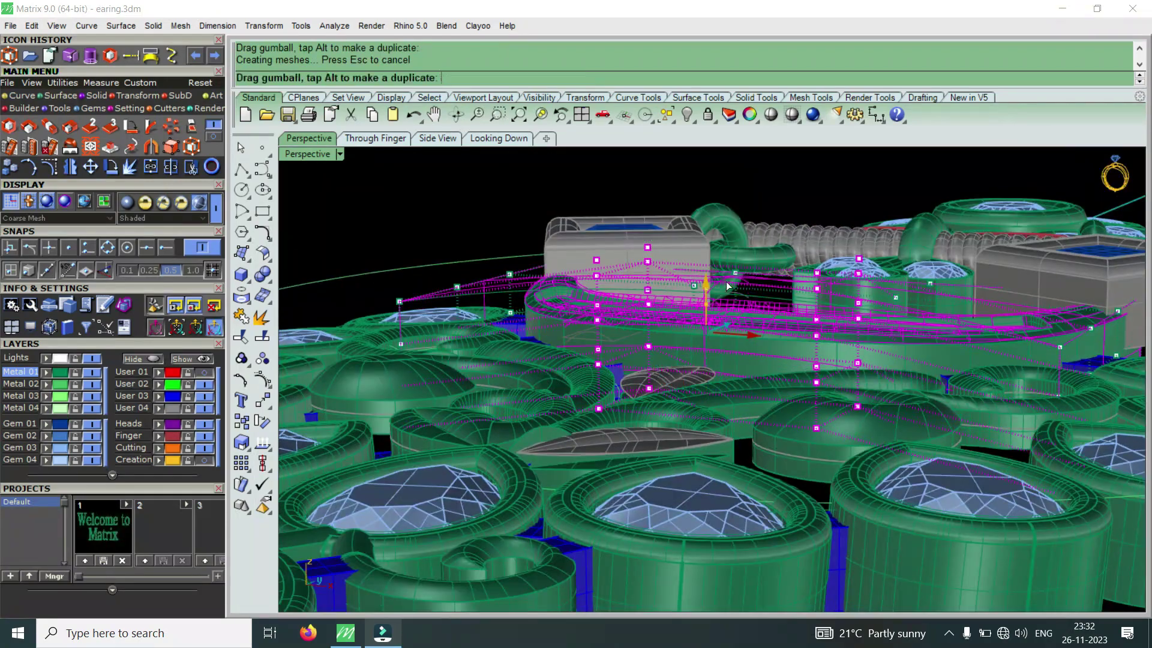
{"action": "mouse_move", "coordinate": [709, 324]}
{"action": "right_mouse_down"}
{"action": "mouse_move", "coordinate": [734, 284]}
{"action": "mouse_move", "coordinate": [711, 400]}
{"action": "right_mouse_up"}
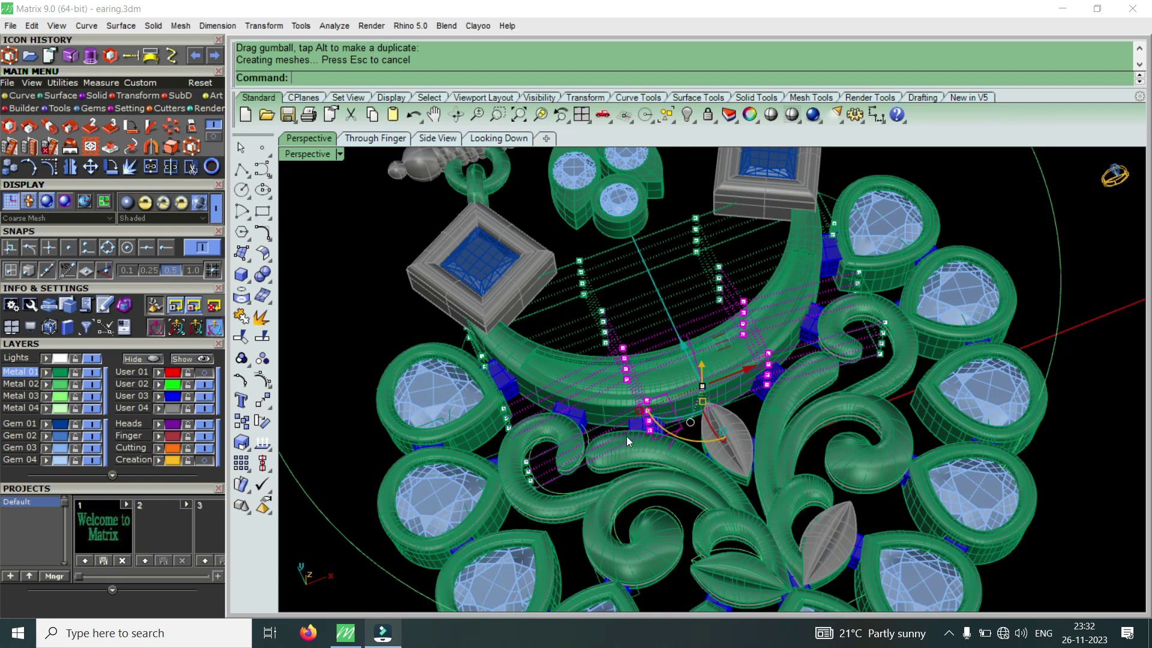
{"action": "right_click_drag", "start_coordinate": [627, 441], "coordinate": [660, 330]}
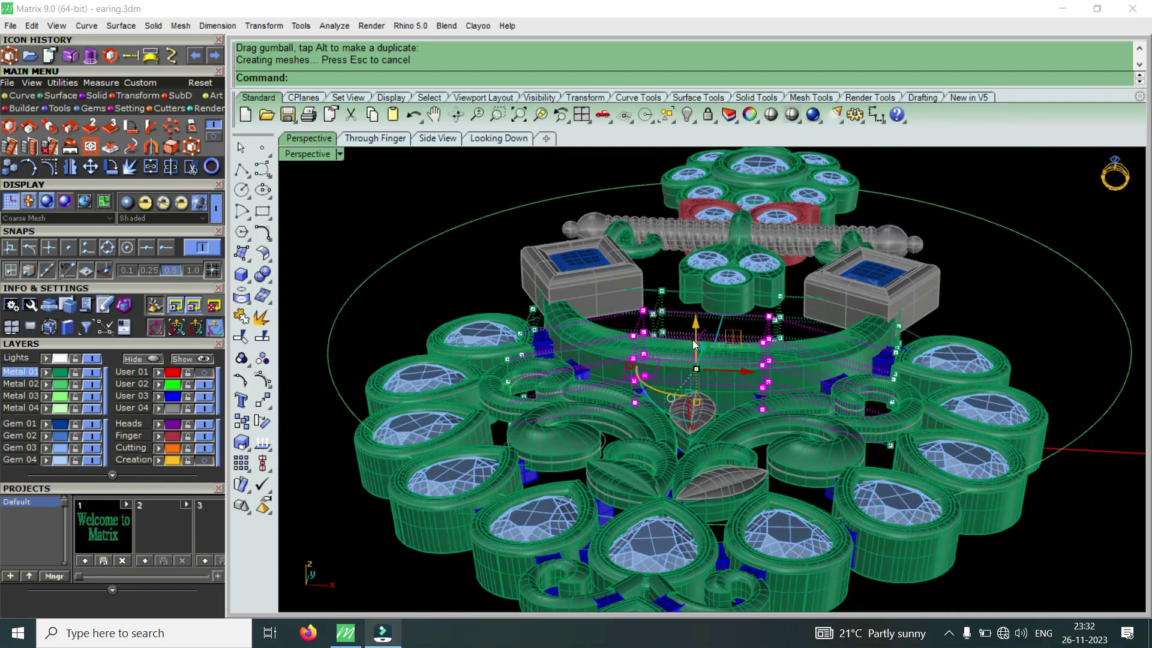
Select the central scrollwork and leaf gem shapes, 13 polysurfaces in all.
{"action": "scroll", "coordinate": [630, 390], "scroll_direction": "up", "scroll_amount": 3}
{"action": "scroll", "coordinate": [561, 435], "scroll_direction": "up", "scroll_amount": 3}
{"action": "scroll", "coordinate": [536, 431], "scroll_direction": "up", "scroll_amount": 3}
{"action": "left_click", "coordinate": [536, 431]}
{"action": "scroll", "coordinate": [575, 451], "scroll_direction": "down", "scroll_amount": 5}
{"action": "scroll", "coordinate": [574, 450], "scroll_direction": "up", "scroll_amount": 5}
{"action": "mouse_move", "coordinate": [575, 450]}
{"action": "right_mouse_down"}
{"action": "mouse_move", "coordinate": [799, 339]}
{"action": "mouse_move", "coordinate": [783, 431]}
{"action": "right_mouse_up"}
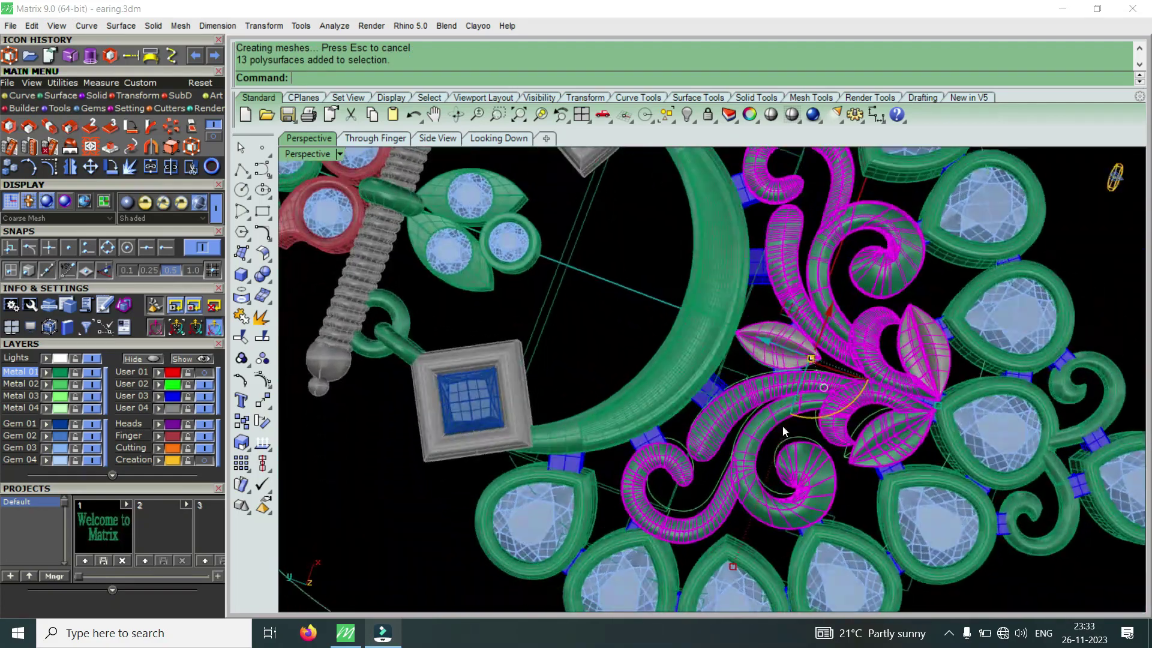
Put a default BoundingBox control cage around the selected scrollwork.
{"action": "left_click", "coordinate": [11, 59]}
{"action": "left_click", "coordinate": [376, 79]}
{"action": "key", "text": "Return"}
{"action": "key", "text": "Return"}
{"action": "key", "text": "Return"}
{"action": "mouse_move", "coordinate": [877, 448]}
{"action": "right_mouse_down"}
{"action": "mouse_move", "coordinate": [765, 238]}
{"action": "mouse_move", "coordinate": [783, 377]}
{"action": "mouse_move", "coordinate": [778, 529]}
{"action": "mouse_move", "coordinate": [775, 427]}
{"action": "right_mouse_up"}
{"action": "scroll", "coordinate": [782, 377], "scroll_direction": "up", "scroll_amount": 3}
{"action": "scroll", "coordinate": [764, 428], "scroll_direction": "down", "scroll_amount": 5}
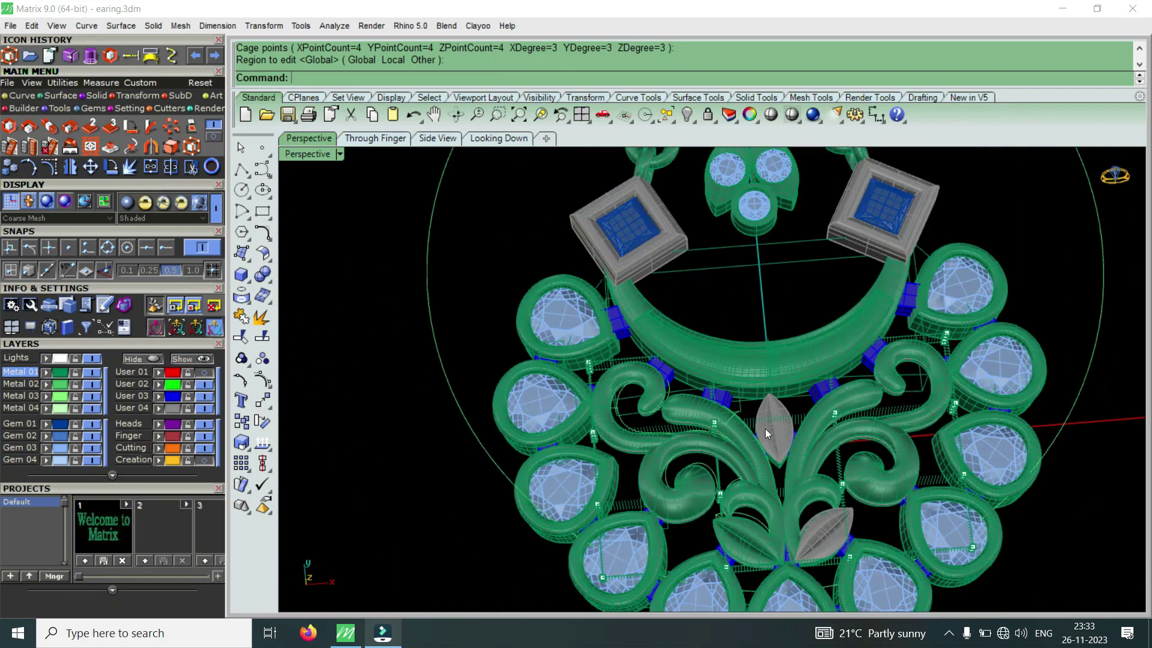
{"action": "scroll", "coordinate": [714, 511], "scroll_direction": "up", "scroll_amount": 2}
{"action": "scroll", "coordinate": [677, 523], "scroll_direction": "up", "scroll_amount": 3}
Select the 16 cage points around the scrollwork, excluding both rhombus pieces.
{"action": "mouse_move", "coordinate": [701, 525]}
{"action": "left_mouse_down"}
{"action": "mouse_move", "coordinate": [939, 402]}
{"action": "mouse_move", "coordinate": [976, 325]}
{"action": "left_mouse_up"}
{"action": "scroll", "coordinate": [944, 333], "scroll_direction": "up", "scroll_amount": 1}
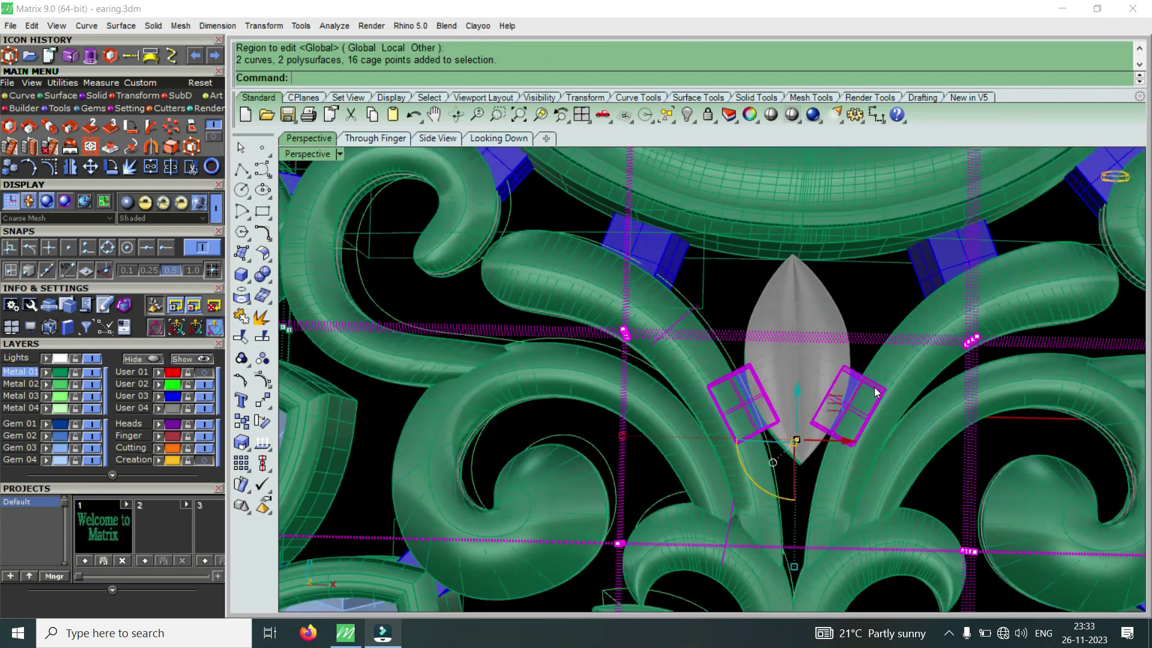
{"action": "left_click", "coordinate": [846, 398], "text": "ctrl"}
{"action": "left_click", "coordinate": [745, 389], "text": "ctrl"}
{"action": "scroll", "coordinate": [684, 423], "scroll_direction": "down", "scroll_amount": 2}
{"action": "right_click_drag", "start_coordinate": [684, 423], "coordinate": [780, 361]}
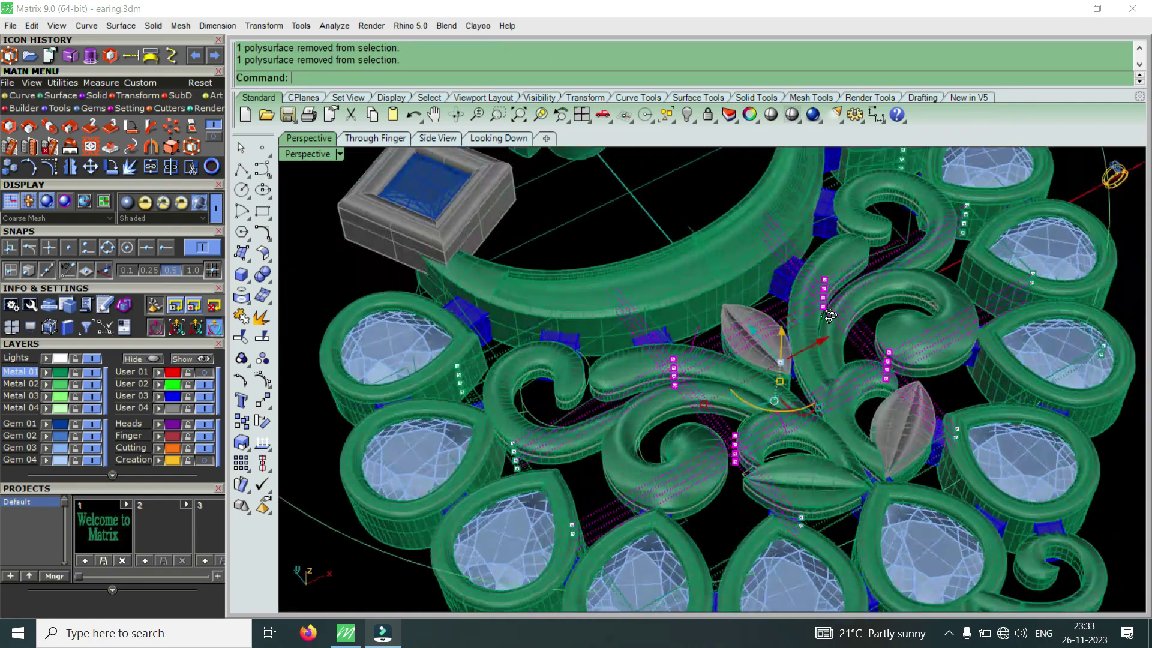
{"action": "scroll", "coordinate": [804, 337], "scroll_direction": "up", "scroll_amount": 3}
{"action": "scroll", "coordinate": [828, 270], "scroll_direction": "up", "scroll_amount": 2}
Lift the caged scrollwork and leaves upward, then check the result from above.
{"action": "right_click_drag", "start_coordinate": [841, 233], "coordinate": [805, 256]}
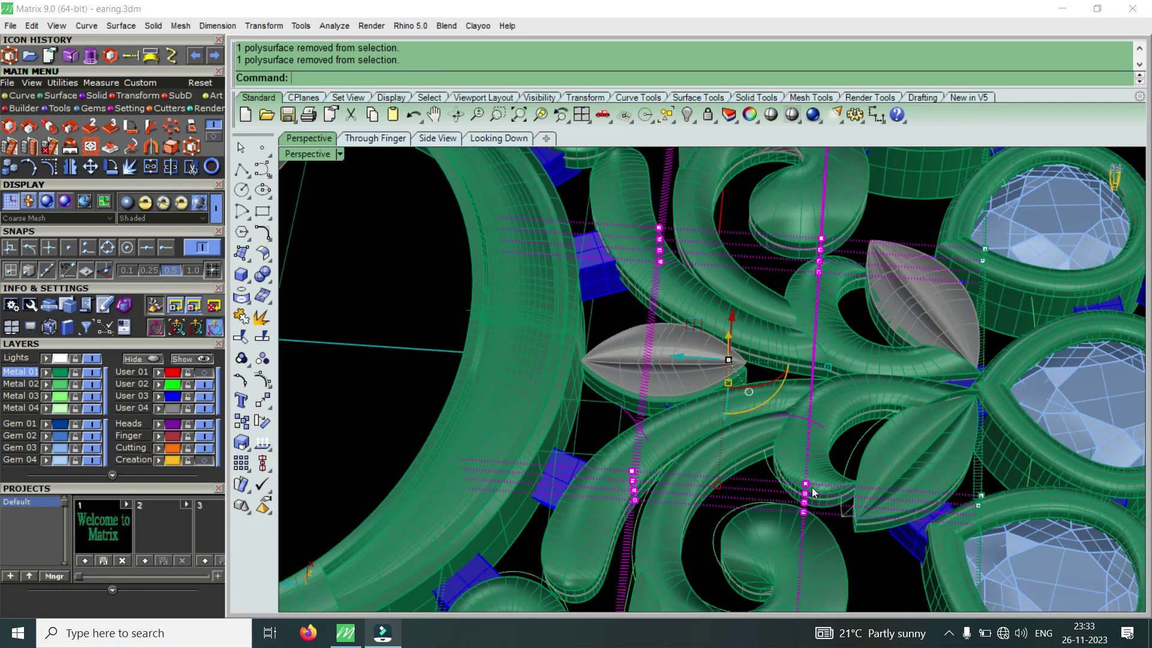
{"action": "scroll", "coordinate": [717, 226], "scroll_direction": "down", "scroll_amount": 5}
{"action": "right_click_drag", "start_coordinate": [720, 228], "coordinate": [750, 313]}
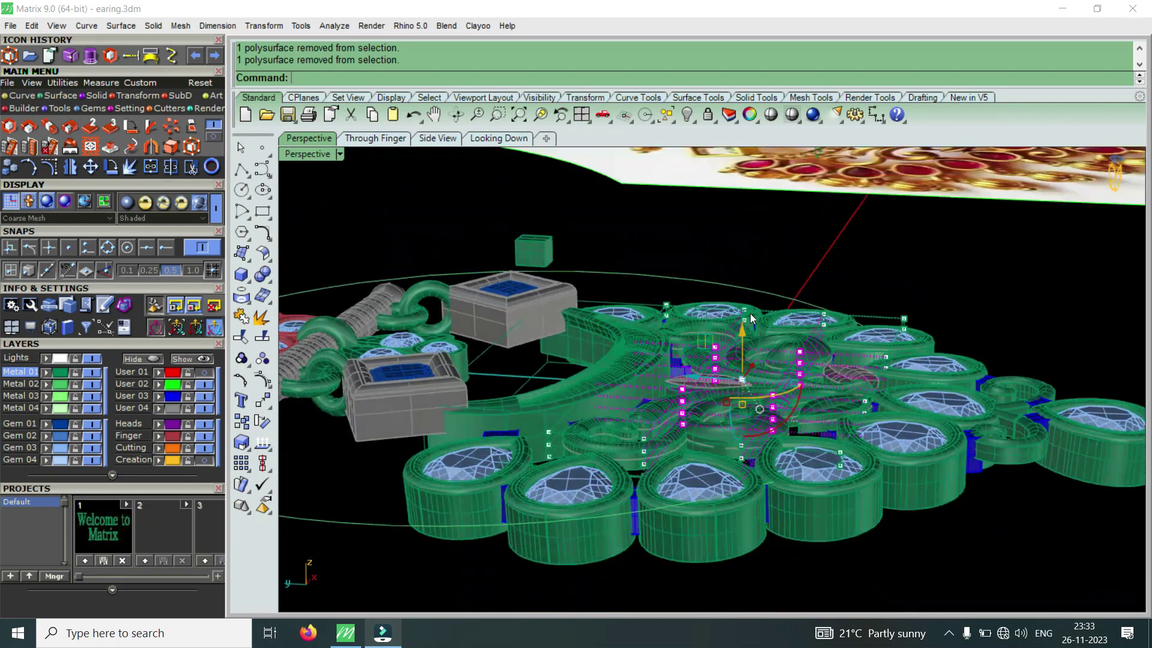
{"action": "scroll", "coordinate": [742, 427], "scroll_direction": "up", "scroll_amount": 4}
{"action": "scroll", "coordinate": [763, 402], "scroll_direction": "up", "scroll_amount": 2}
{"action": "left_click_drag", "start_coordinate": [735, 321], "coordinate": [752, 275]}
{"action": "mouse_move", "coordinate": [711, 318]}
{"action": "right_mouse_down"}
{"action": "mouse_move", "coordinate": [577, 339]}
{"action": "mouse_move", "coordinate": [638, 398]}
{"action": "mouse_move", "coordinate": [667, 366]}
{"action": "right_mouse_up"}
{"action": "scroll", "coordinate": [578, 340], "scroll_direction": "up", "scroll_amount": 3}
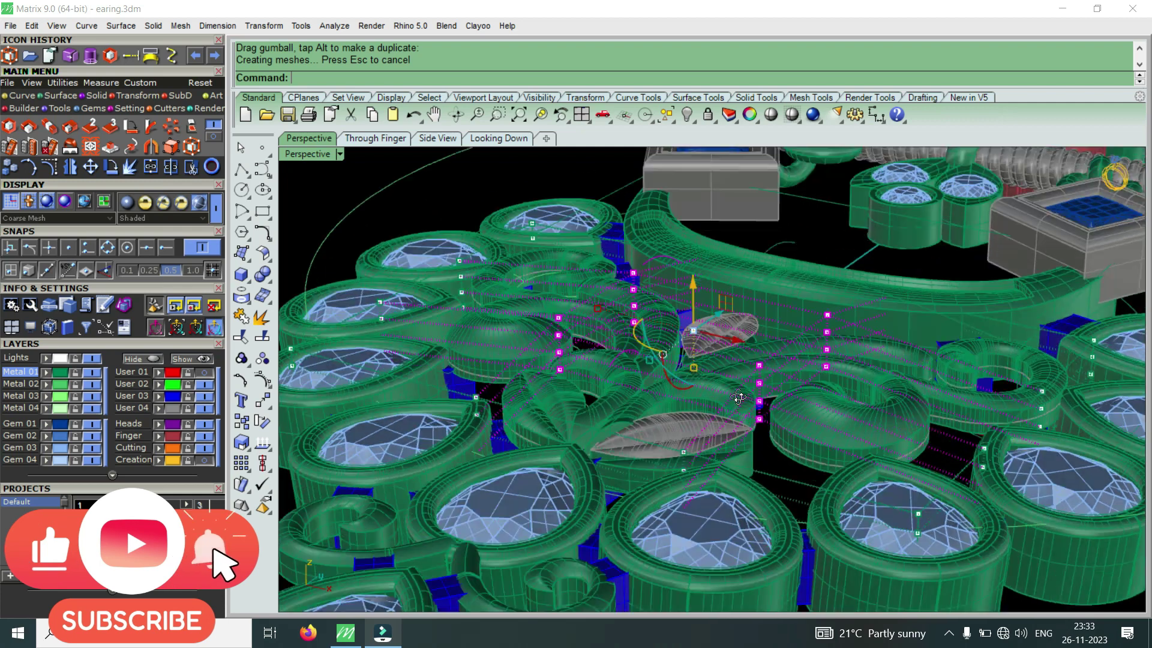
{"action": "right_click_drag", "start_coordinate": [715, 390], "coordinate": [797, 378]}
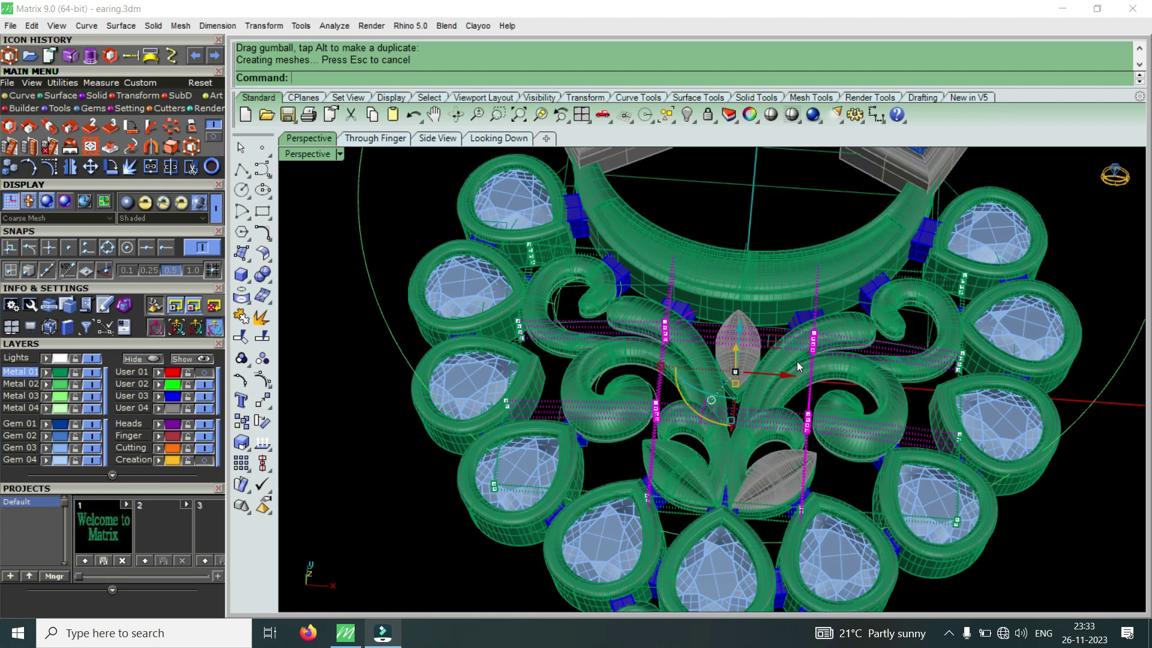
{"action": "right_click_drag", "start_coordinate": [796, 361], "coordinate": [774, 348]}
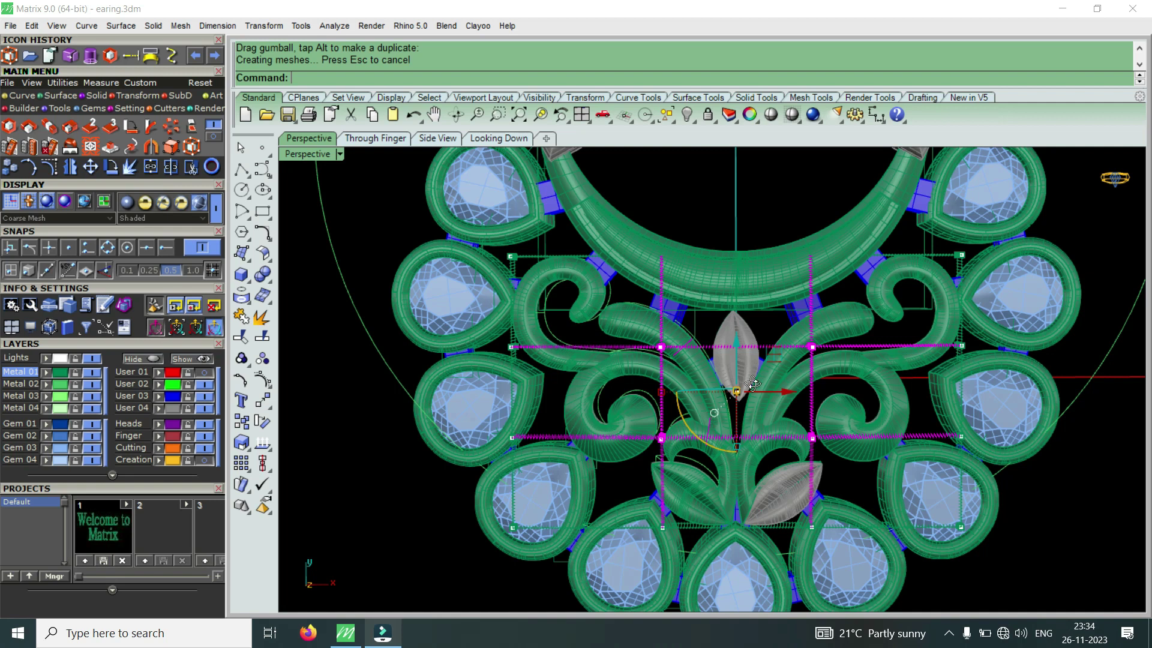
{"action": "right_click_drag", "start_coordinate": [751, 422], "coordinate": [703, 334]}
{"action": "scroll", "coordinate": [701, 334], "scroll_direction": "up", "scroll_amount": 5}
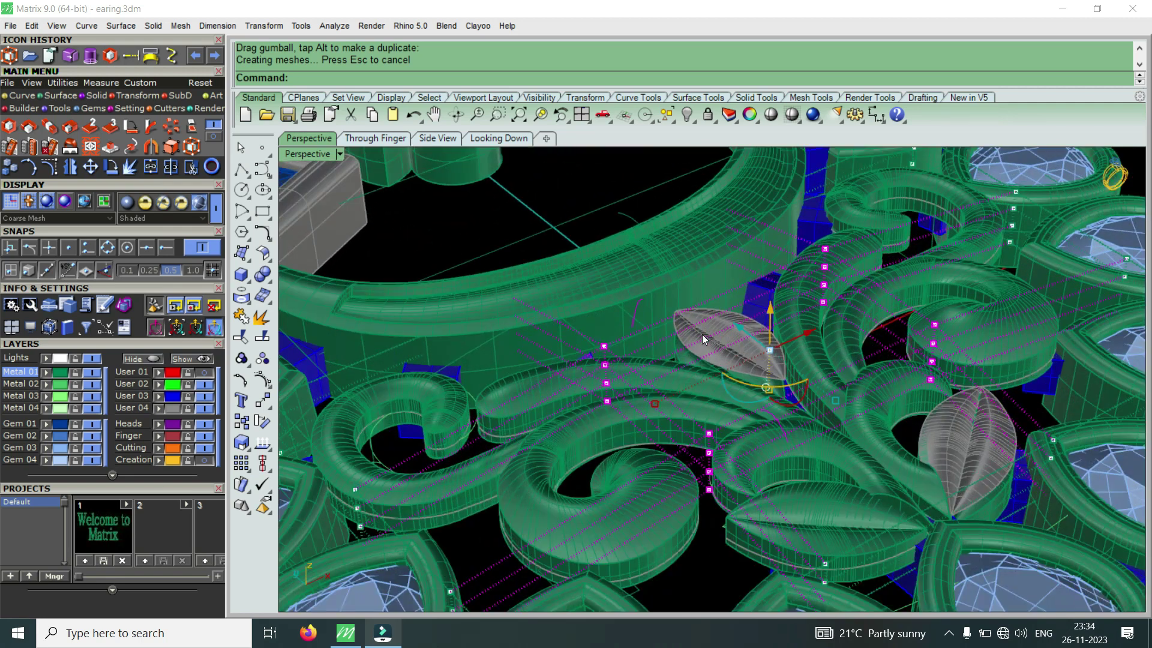
{"action": "scroll", "coordinate": [864, 308], "scroll_direction": "down", "scroll_amount": 3}
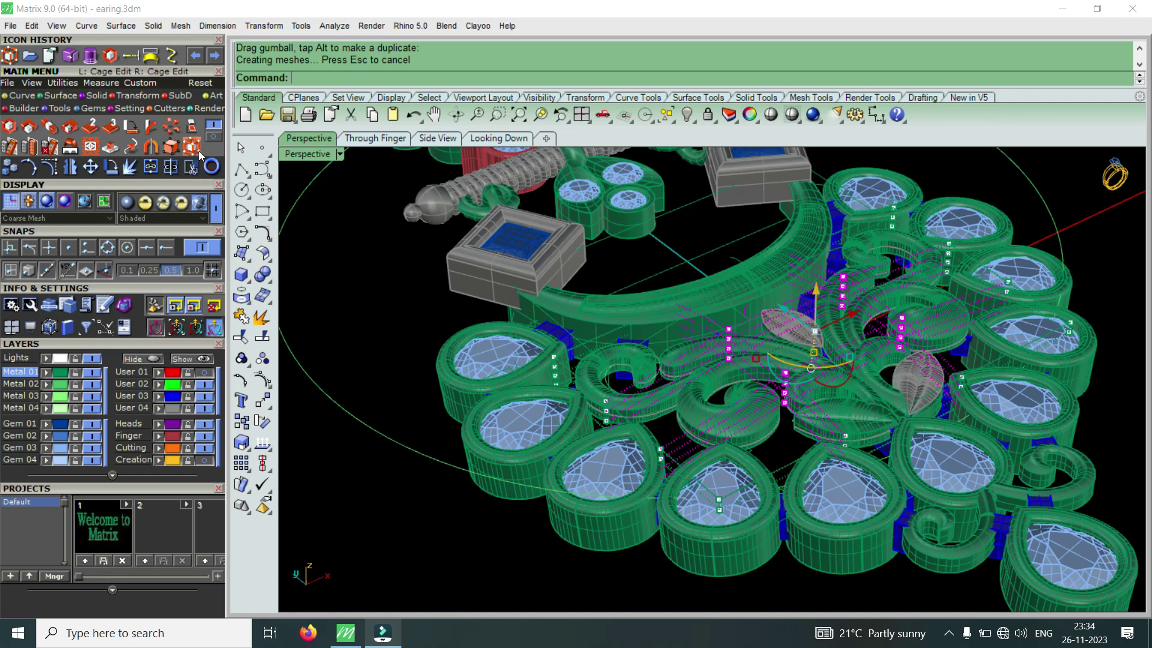
{"action": "right_click_drag", "start_coordinate": [601, 348], "coordinate": [681, 465]}
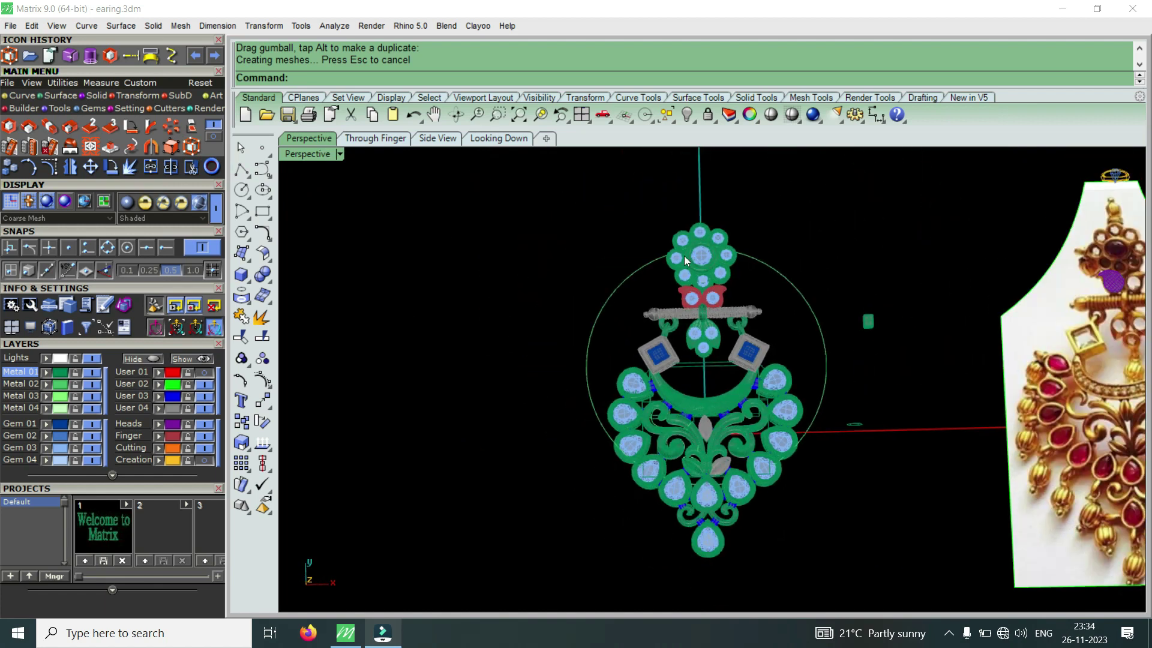
Ungroup the red teardrop setting with the NG alias, reselect it, and start a Cage Edit.
{"action": "scroll", "coordinate": [684, 256], "scroll_direction": "up", "scroll_amount": 5}
{"action": "right_click_drag", "start_coordinate": [763, 320], "coordinate": [787, 387]}
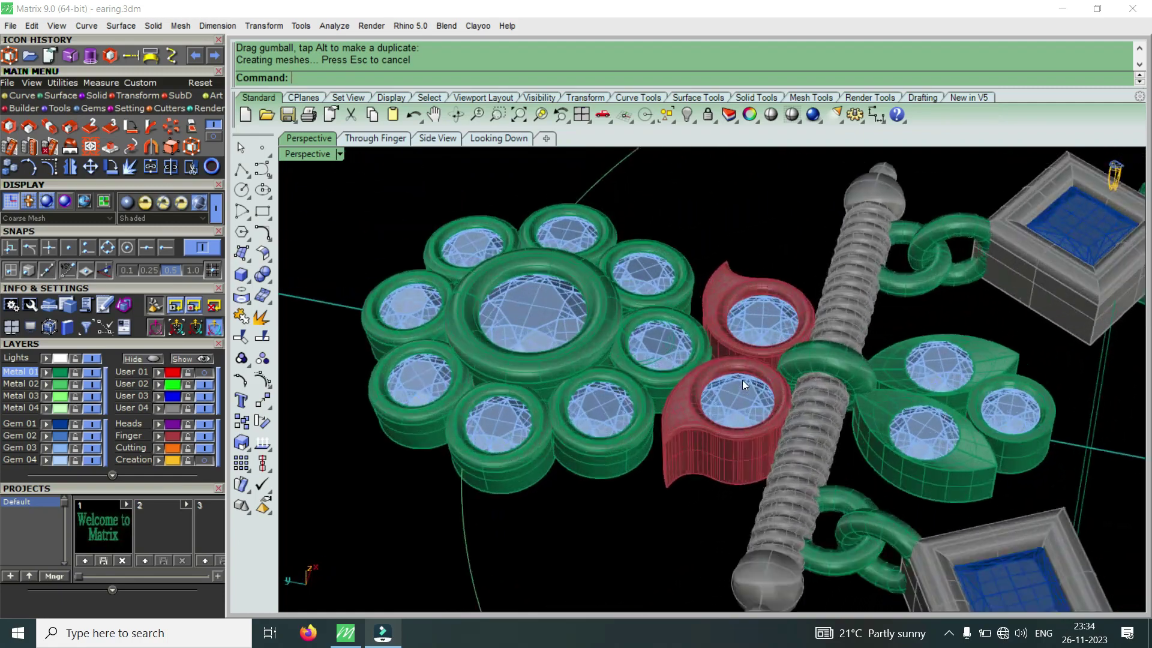
{"action": "scroll", "coordinate": [743, 380], "scroll_direction": "up", "scroll_amount": 4}
{"action": "left_click", "coordinate": [666, 475]}
{"action": "mouse_move", "coordinate": [595, 515]}
{"action": "right_mouse_down"}
{"action": "mouse_move", "coordinate": [667, 469]}
{"action": "mouse_move", "coordinate": [573, 381]}
{"action": "mouse_move", "coordinate": [673, 408]}
{"action": "right_mouse_up"}
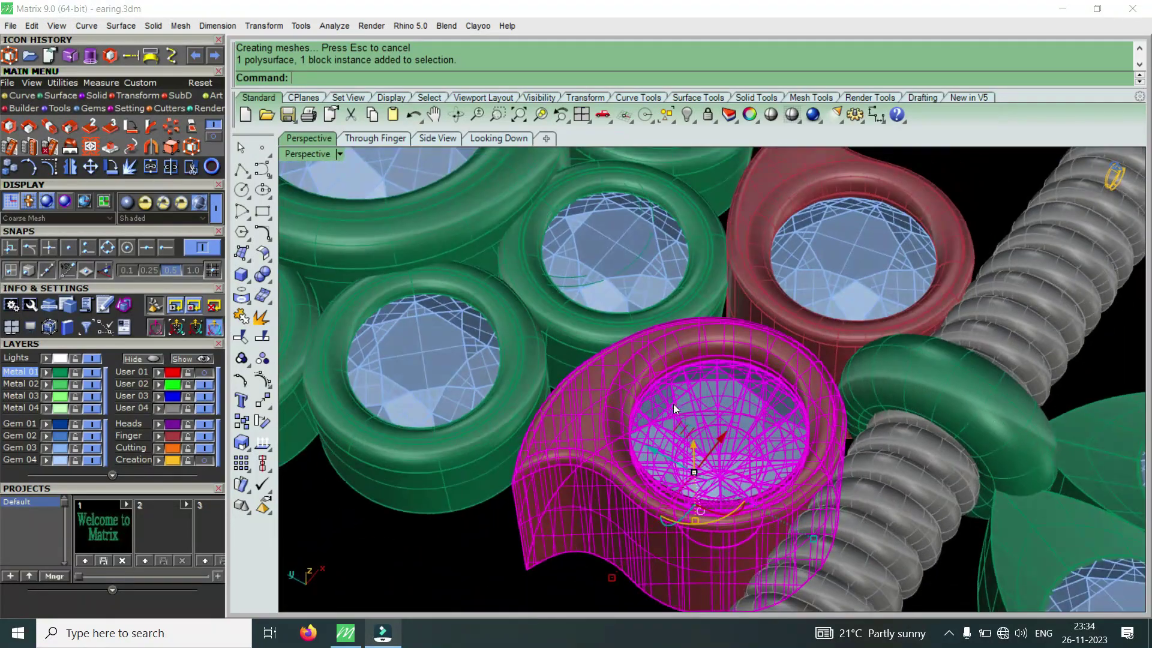
{"action": "left_click", "coordinate": [695, 436]}
{"action": "type", "text": "U"}
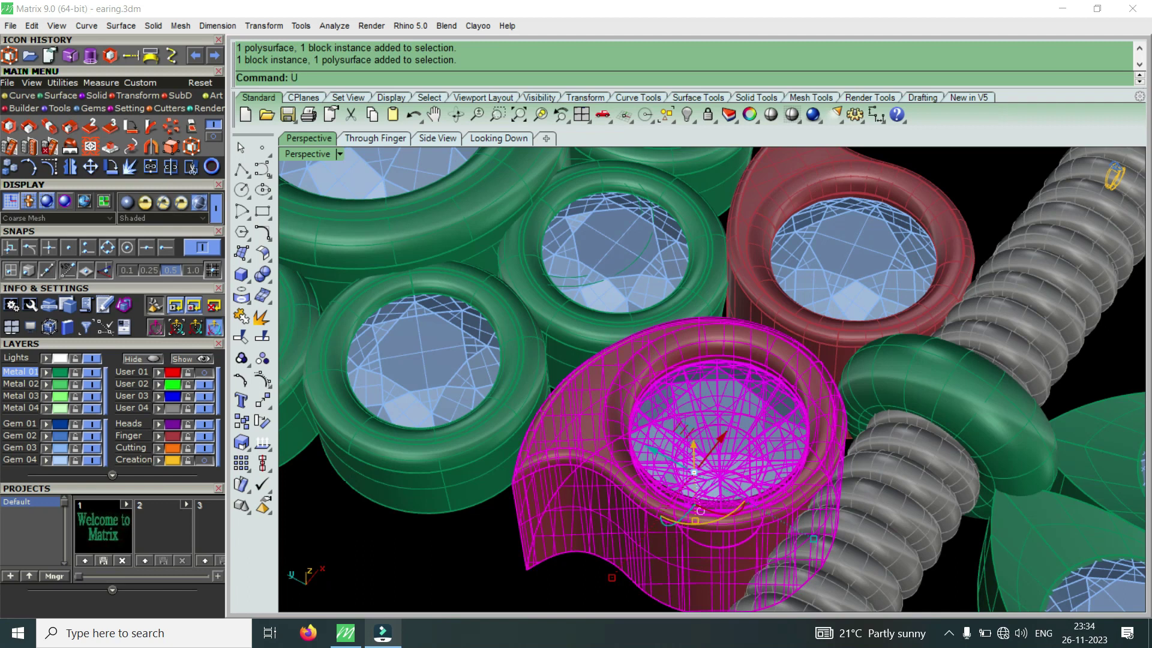
{"action": "type", "text": "ng"}
{"action": "key", "text": "Return"}
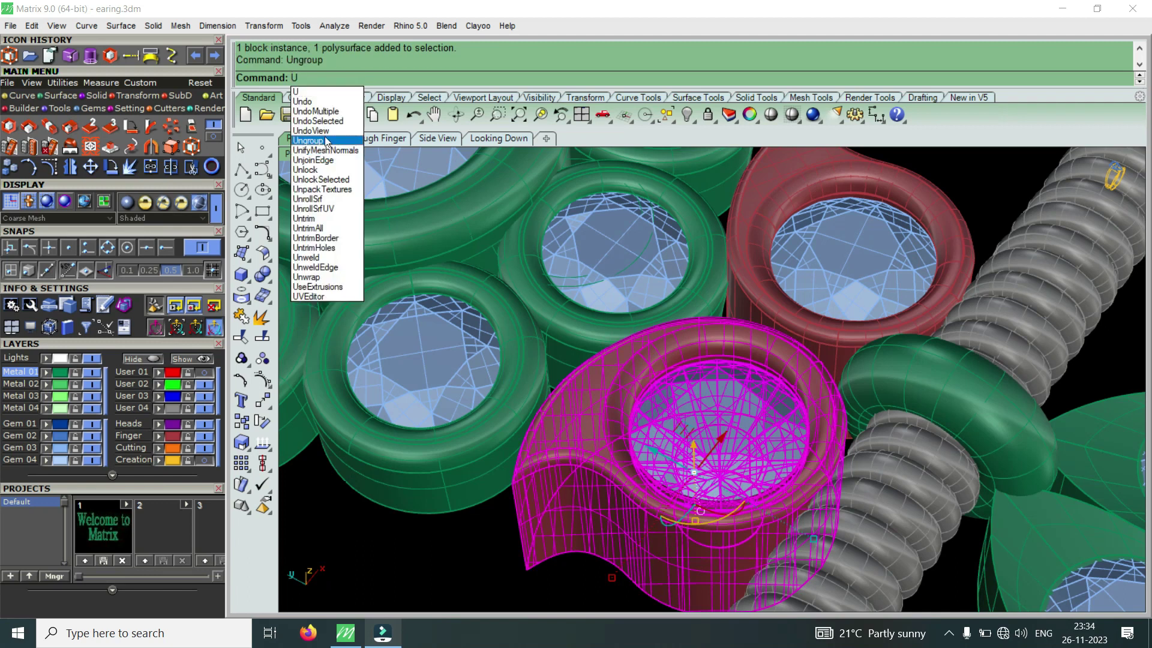
{"action": "left_click", "coordinate": [587, 427]}
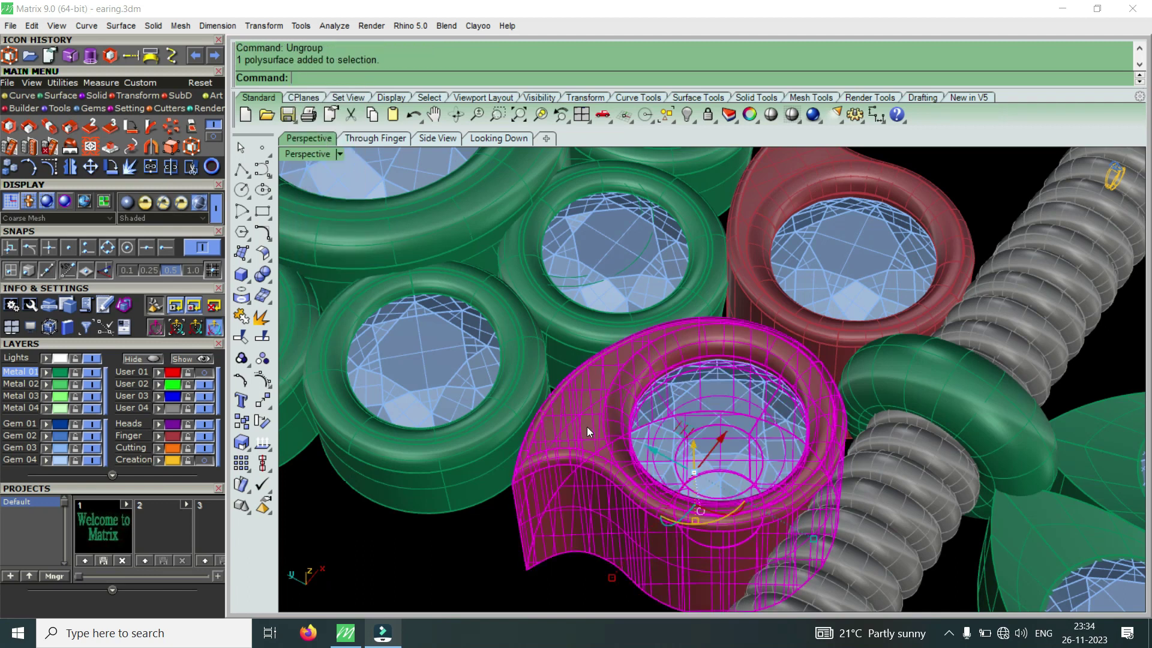
{"action": "left_click", "coordinate": [9, 56]}
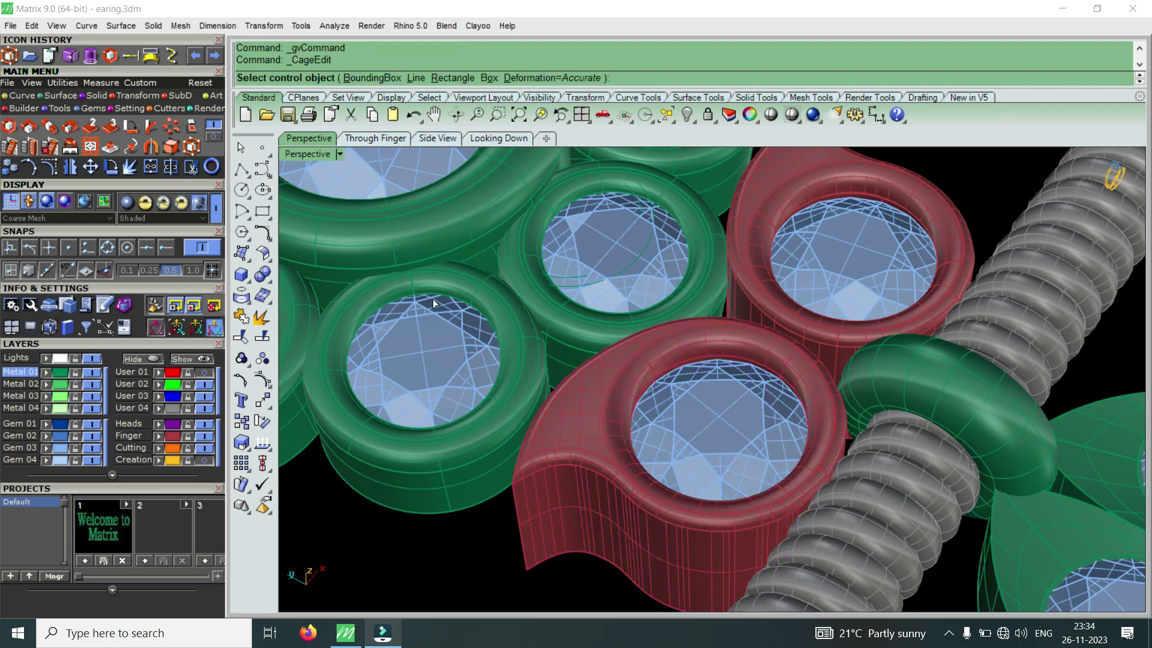
Fit a bounding-box control cage around the red teardrop setting.
{"action": "left_click", "coordinate": [371, 79]}
{"action": "key", "text": "Return"}
{"action": "key", "text": "Return"}
{"action": "key", "text": "Return"}
{"action": "scroll", "coordinate": [582, 393], "scroll_direction": "down", "scroll_amount": 3}
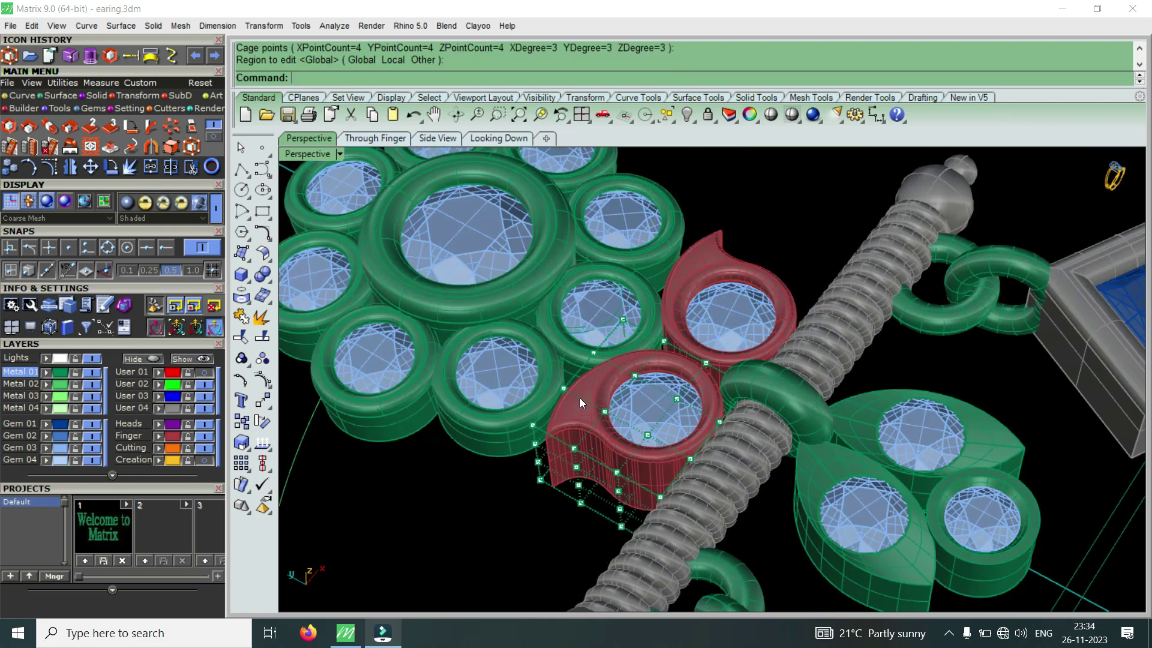
{"action": "scroll", "coordinate": [572, 430], "scroll_direction": "up", "scroll_amount": 5}
{"action": "scroll", "coordinate": [573, 429], "scroll_direction": "down", "scroll_amount": 5}
{"action": "mouse_move", "coordinate": [572, 429]}
{"action": "right_mouse_down"}
{"action": "mouse_move", "coordinate": [625, 481]}
{"action": "mouse_move", "coordinate": [498, 476]}
{"action": "right_mouse_up"}
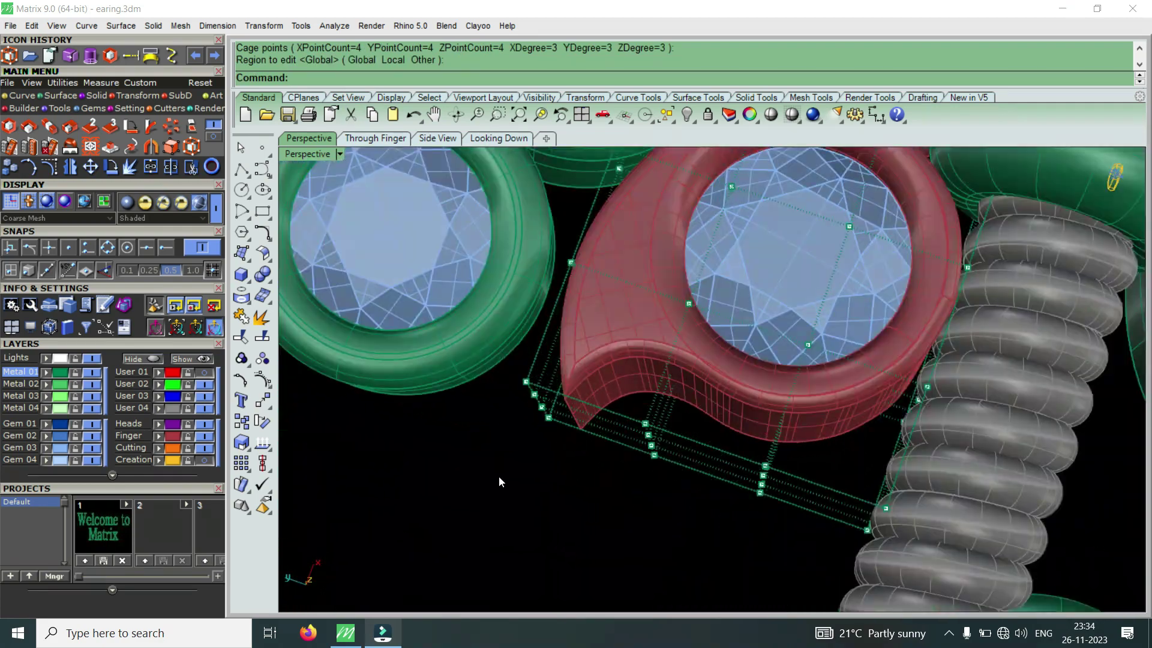
Select four cage points on the red piece, undoing an accidental move of the pieces.
{"action": "left_click_drag", "start_coordinate": [473, 484], "coordinate": [577, 342]}
{"action": "mouse_move", "coordinate": [580, 451]}
{"action": "right_mouse_down"}
{"action": "mouse_move", "coordinate": [580, 312]}
{"action": "mouse_move", "coordinate": [565, 340]}
{"action": "right_mouse_up"}
{"action": "left_click_drag", "start_coordinate": [547, 328], "coordinate": [547, 368]}
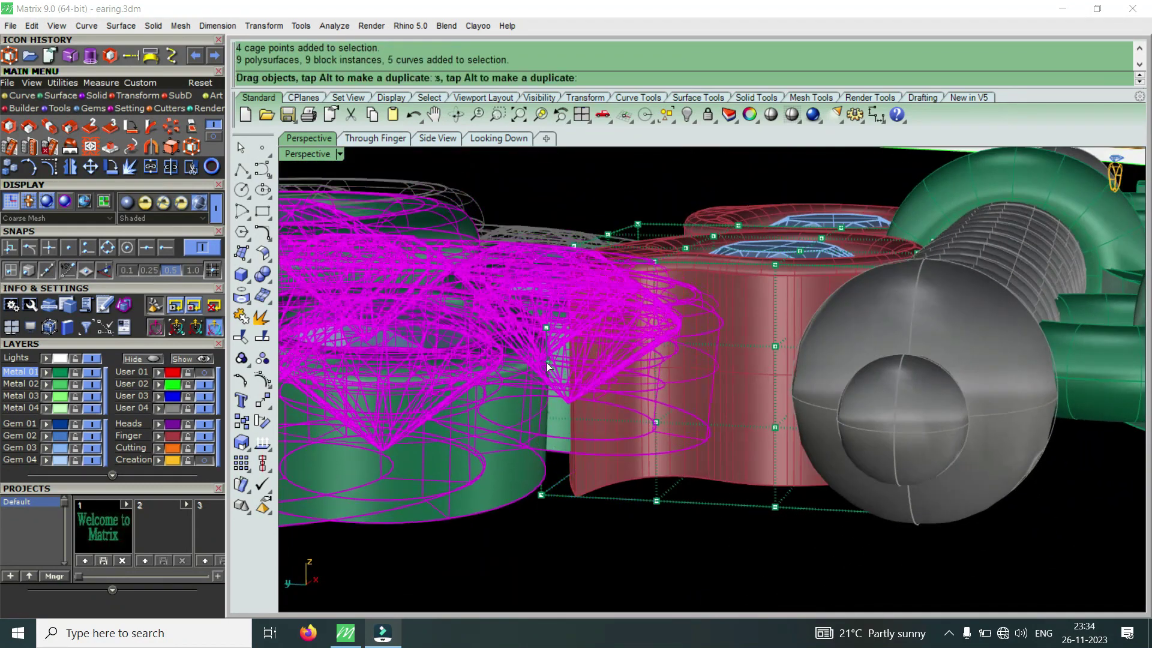
{"action": "key", "text": "ctrl+z"}
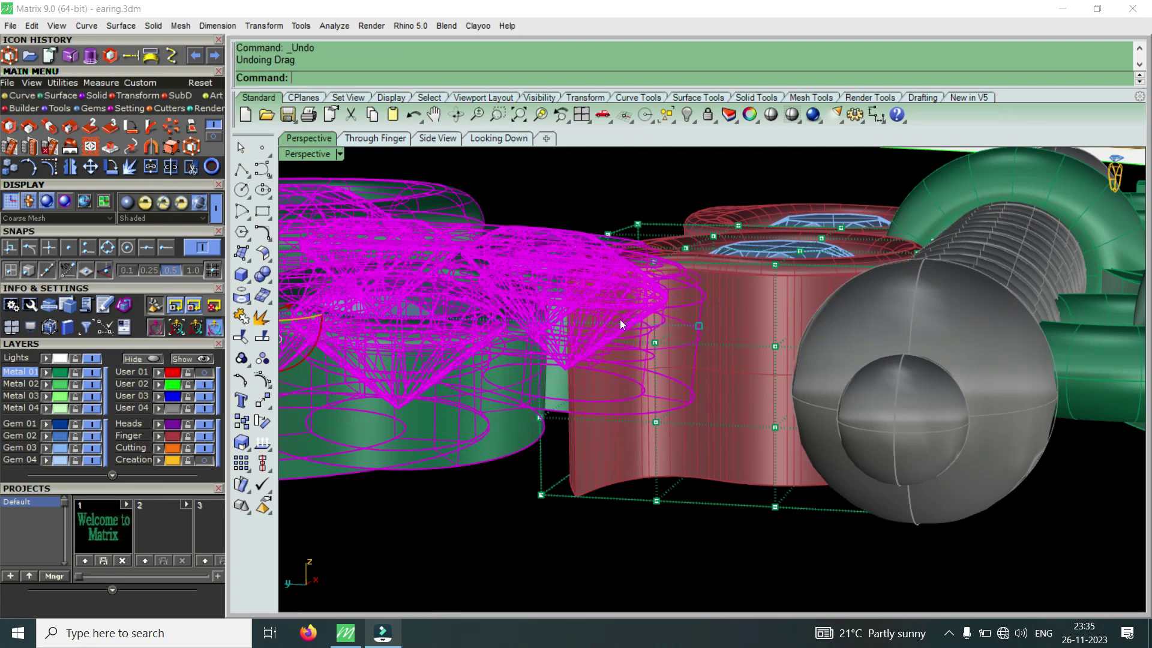
{"action": "right_click_drag", "start_coordinate": [620, 320], "coordinate": [591, 444]}
Window-select the cage points around the red setting's pointed tip from several angles.
{"action": "left_click_drag", "start_coordinate": [528, 452], "coordinate": [604, 303]}
{"action": "mouse_move", "coordinate": [604, 303]}
{"action": "right_mouse_down"}
{"action": "mouse_move", "coordinate": [685, 515]}
{"action": "mouse_move", "coordinate": [597, 538]}
{"action": "right_mouse_up"}
{"action": "left_click_drag", "start_coordinate": [585, 561], "coordinate": [667, 305]}
{"action": "mouse_move", "coordinate": [668, 305]}
{"action": "right_mouse_down"}
{"action": "mouse_move", "coordinate": [603, 321]}
{"action": "mouse_move", "coordinate": [537, 453]}
{"action": "right_mouse_up"}
{"action": "left_click_drag", "start_coordinate": [586, 369], "coordinate": [507, 449]}
{"action": "mouse_move", "coordinate": [550, 421]}
{"action": "right_mouse_down"}
{"action": "mouse_move", "coordinate": [565, 299]}
{"action": "mouse_move", "coordinate": [575, 306]}
{"action": "right_mouse_up"}
{"action": "scroll", "coordinate": [566, 298], "scroll_direction": "down", "scroll_amount": 3}
{"action": "scroll", "coordinate": [609, 248], "scroll_direction": "up", "scroll_amount": 2}
{"action": "right_click_drag", "start_coordinate": [609, 248], "coordinate": [531, 227]}
Drag the selected tip cage points down to bend the red setting's point.
{"action": "left_click_drag", "start_coordinate": [514, 322], "coordinate": [514, 349]}
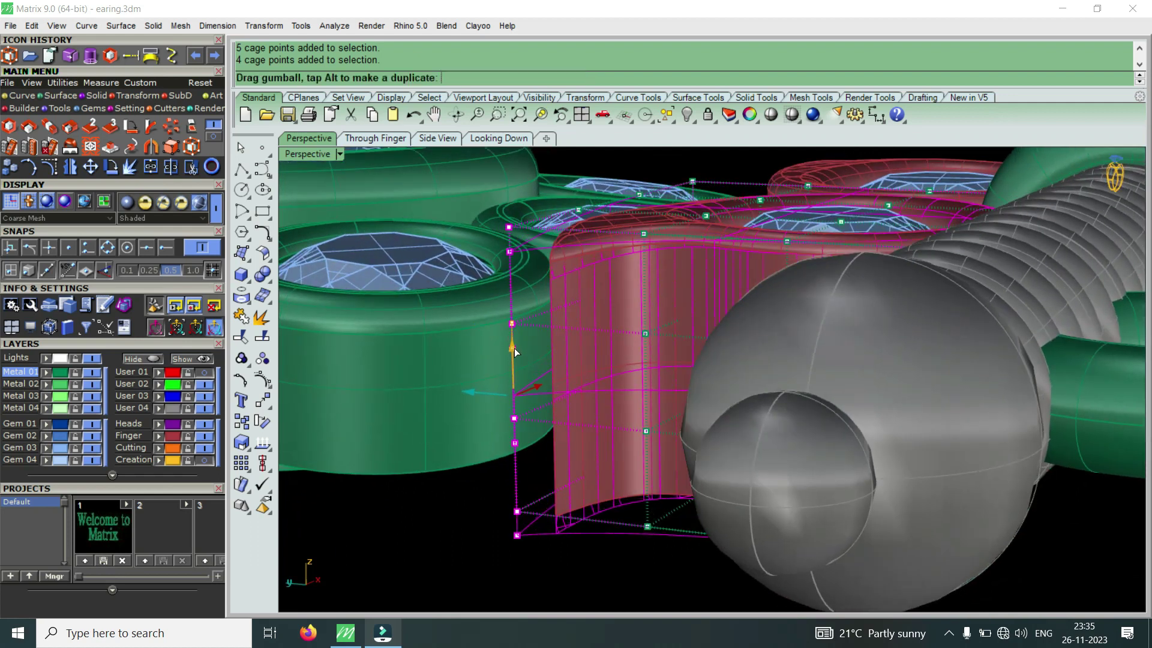
{"action": "left_click_drag", "start_coordinate": [514, 353], "coordinate": [519, 382]}
{"action": "mouse_move", "coordinate": [515, 337]}
{"action": "right_mouse_down"}
{"action": "mouse_move", "coordinate": [623, 390]}
{"action": "mouse_move", "coordinate": [662, 255]}
{"action": "right_mouse_up"}
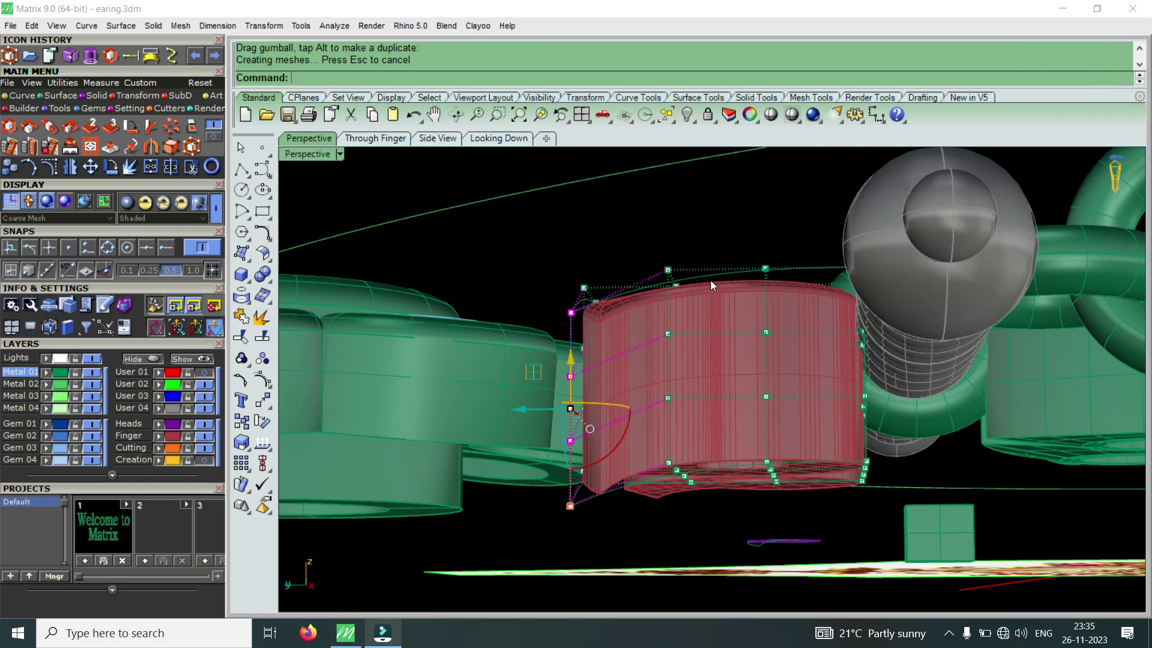
{"action": "mouse_move", "coordinate": [710, 279]}
{"action": "right_mouse_down"}
{"action": "mouse_move", "coordinate": [726, 276]}
{"action": "mouse_move", "coordinate": [722, 460]}
{"action": "mouse_move", "coordinate": [646, 426]}
{"action": "right_mouse_up"}
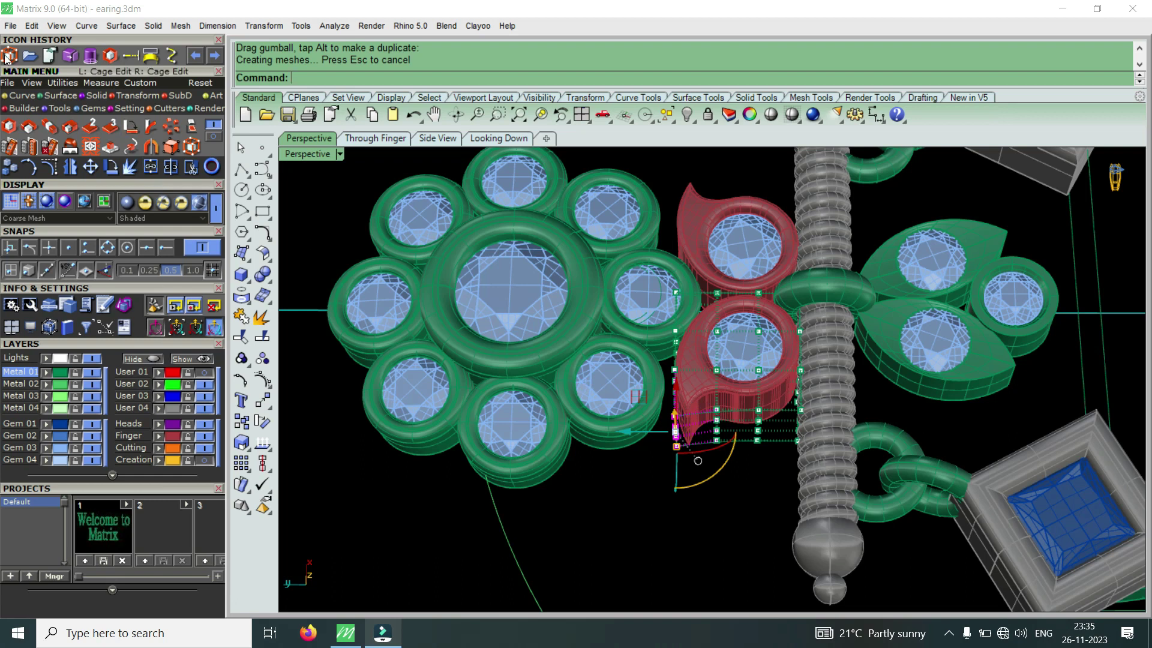
{"action": "scroll", "coordinate": [720, 429], "scroll_direction": "up", "scroll_amount": 3}
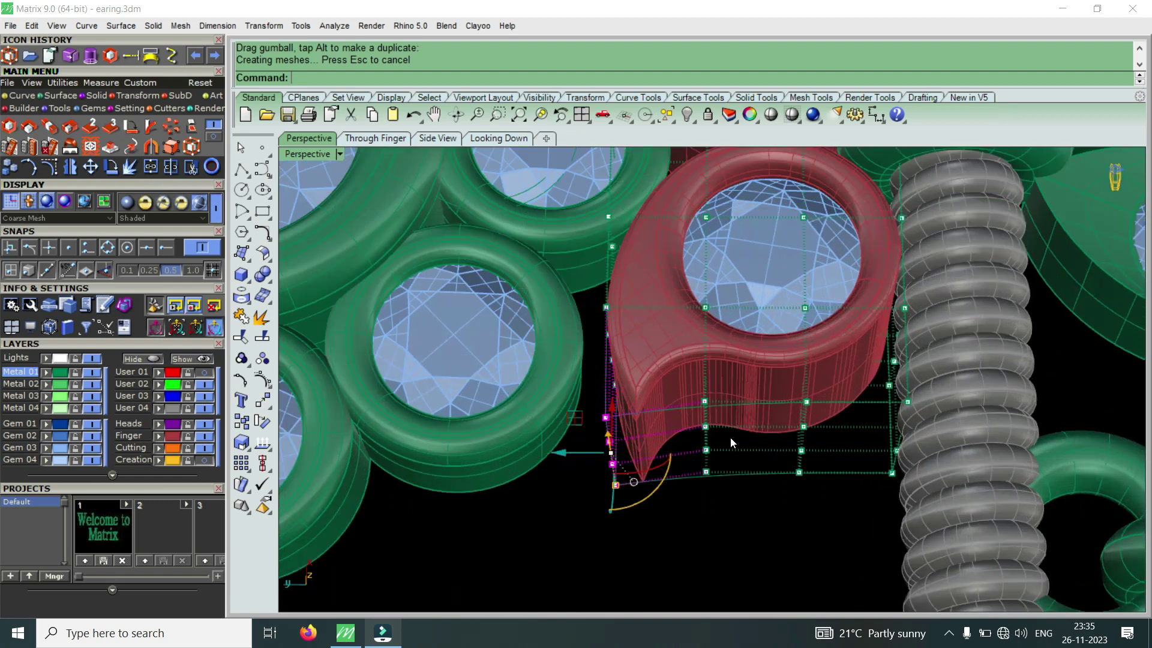
{"action": "scroll", "coordinate": [730, 437], "scroll_direction": "up", "scroll_amount": 2}
{"action": "right_click_drag", "start_coordinate": [595, 451], "coordinate": [550, 394]}
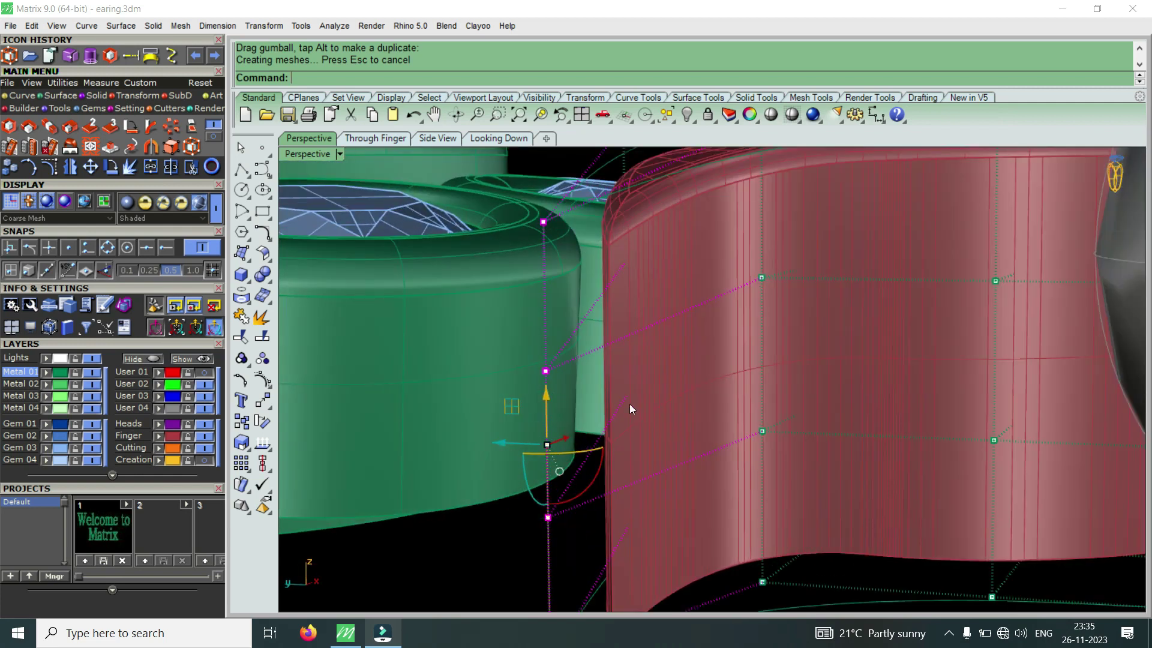
{"action": "scroll", "coordinate": [624, 406], "scroll_direction": "down", "scroll_amount": 3}
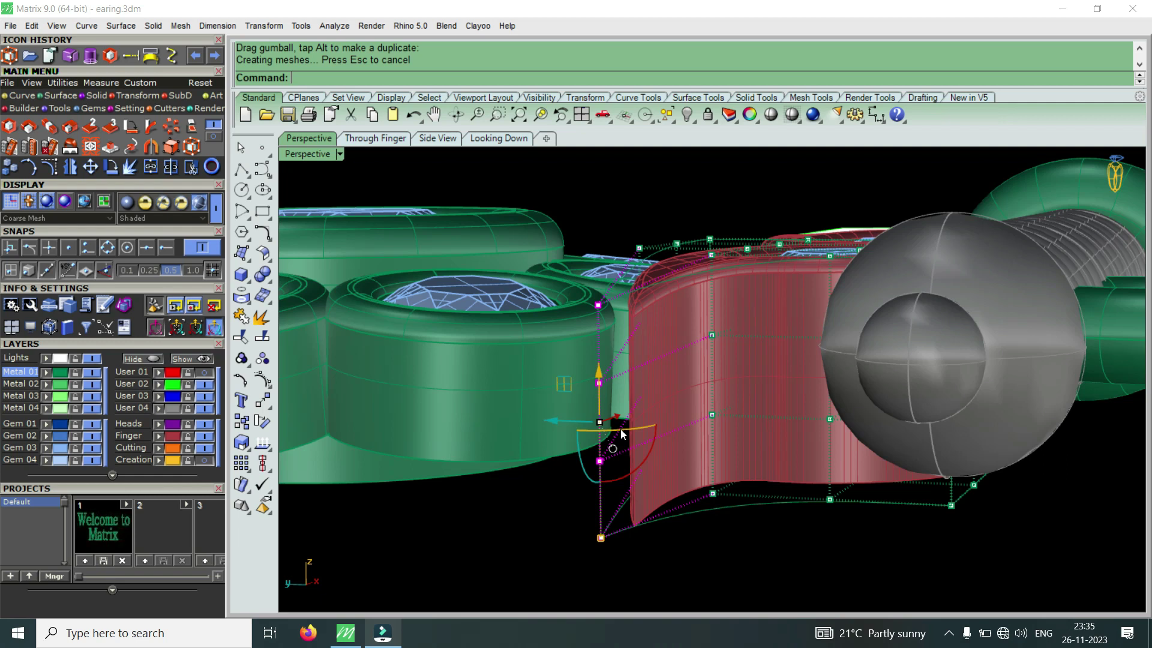
Check the reshaped tip from new angles, then delete the control cage.
{"action": "mouse_move", "coordinate": [626, 376]}
{"action": "right_mouse_down"}
{"action": "mouse_move", "coordinate": [645, 422]}
{"action": "mouse_move", "coordinate": [579, 402]}
{"action": "mouse_move", "coordinate": [767, 419]}
{"action": "mouse_move", "coordinate": [785, 495]}
{"action": "mouse_move", "coordinate": [621, 466]}
{"action": "mouse_move", "coordinate": [747, 382]}
{"action": "mouse_move", "coordinate": [729, 412]}
{"action": "right_mouse_up"}
{"action": "right_click_drag", "start_coordinate": [700, 449], "coordinate": [665, 469]}
{"action": "scroll", "coordinate": [707, 420], "scroll_direction": "down", "scroll_amount": 3}
{"action": "mouse_move", "coordinate": [767, 323]}
{"action": "right_mouse_down"}
{"action": "mouse_move", "coordinate": [732, 313]}
{"action": "mouse_move", "coordinate": [772, 344]}
{"action": "right_mouse_up"}
{"action": "scroll", "coordinate": [712, 309], "scroll_direction": "down", "scroll_amount": 2}
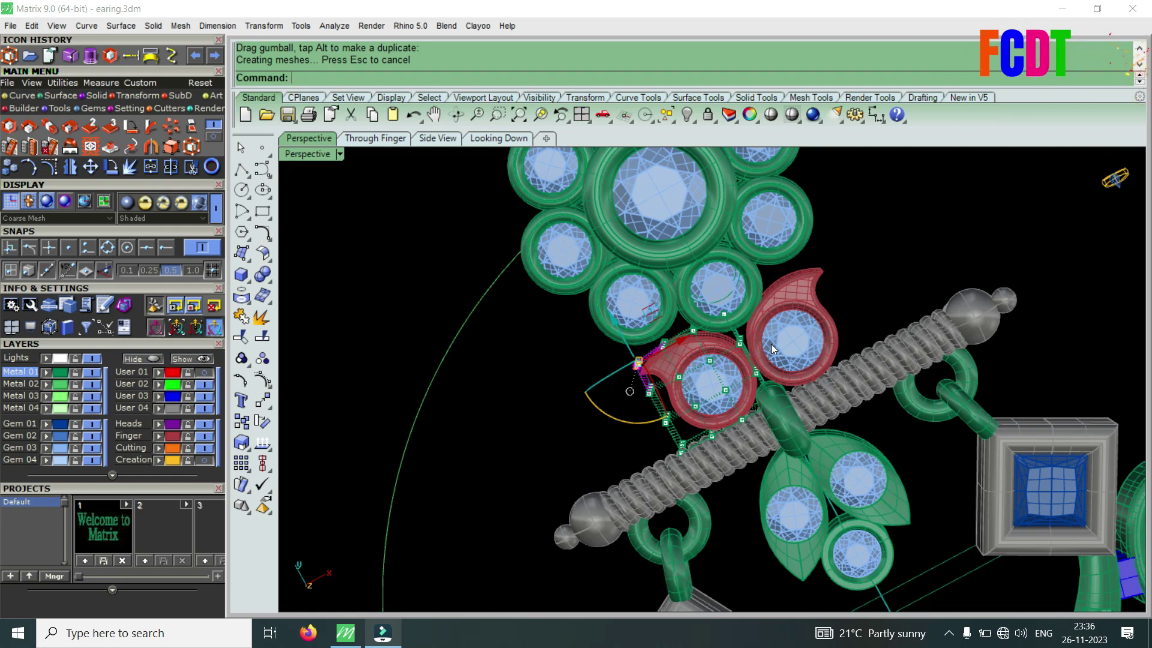
{"action": "scroll", "coordinate": [654, 403], "scroll_direction": "up", "scroll_amount": 2}
{"action": "scroll", "coordinate": [646, 396], "scroll_direction": "up", "scroll_amount": 3}
{"action": "scroll", "coordinate": [666, 360], "scroll_direction": "up", "scroll_amount": 3}
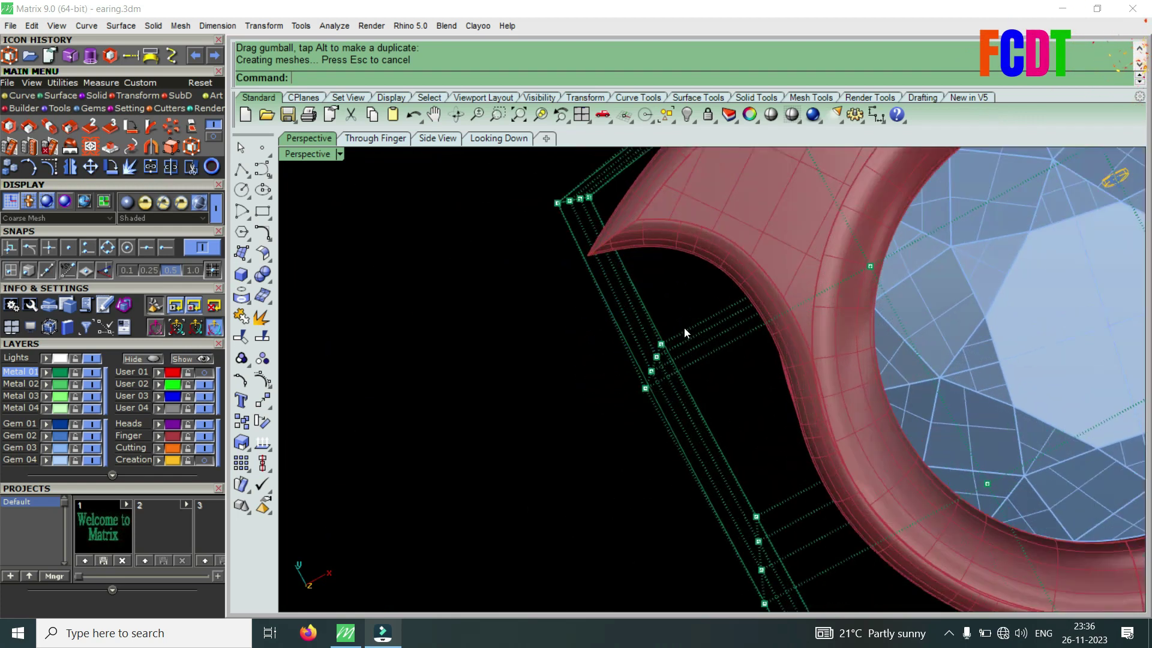
{"action": "left_click", "coordinate": [657, 339]}
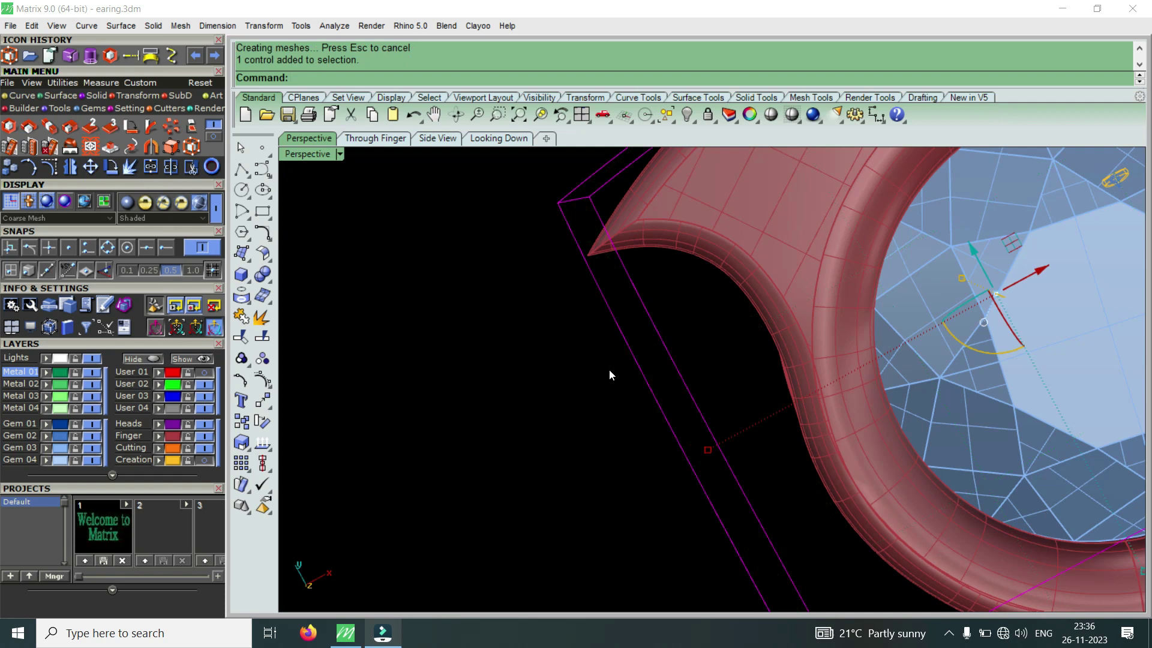
{"action": "key", "text": "Delete"}
{"action": "scroll", "coordinate": [624, 348], "scroll_direction": "down", "scroll_amount": 3}
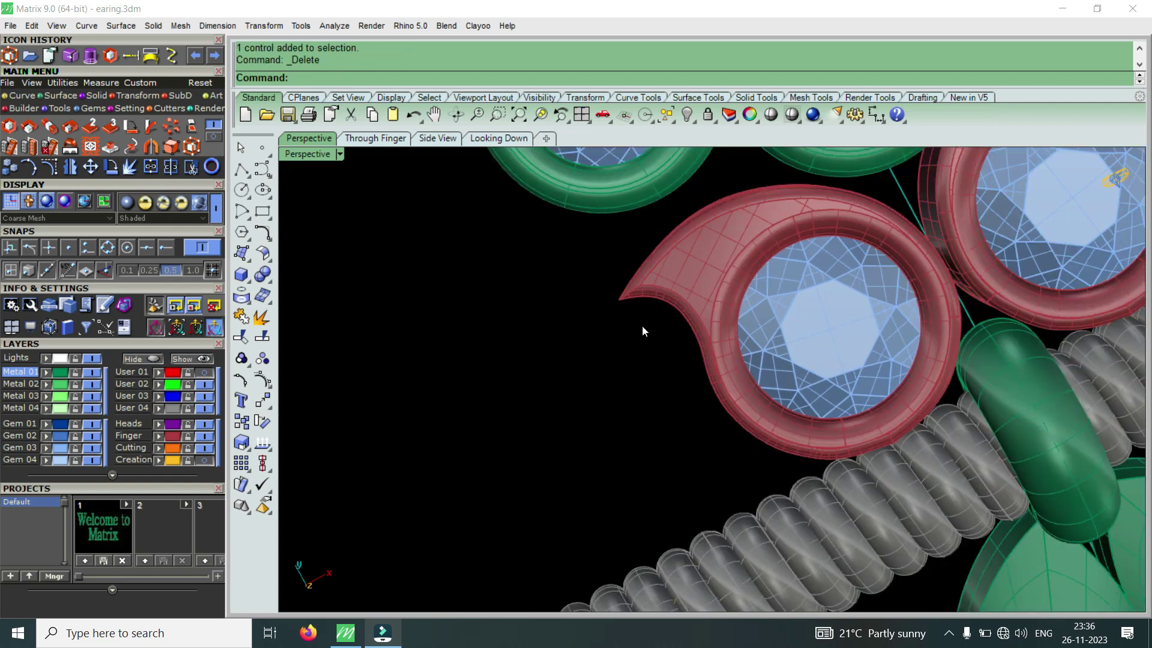
Select the crescent band and orbit to view it from the front.
{"action": "scroll", "coordinate": [642, 325], "scroll_direction": "down", "scroll_amount": 3}
{"action": "scroll", "coordinate": [643, 326], "scroll_direction": "down", "scroll_amount": 2}
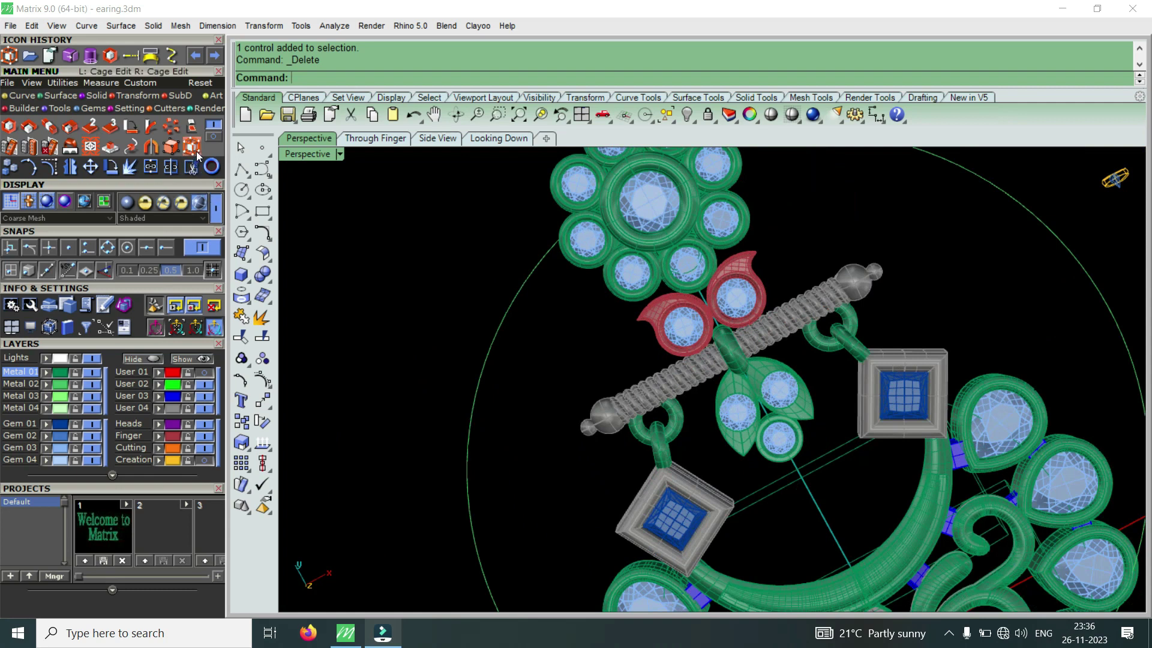
{"action": "mouse_move", "coordinate": [646, 331]}
{"action": "right_mouse_down"}
{"action": "mouse_move", "coordinate": [626, 316]}
{"action": "mouse_move", "coordinate": [873, 326]}
{"action": "mouse_move", "coordinate": [827, 290]}
{"action": "right_mouse_up"}
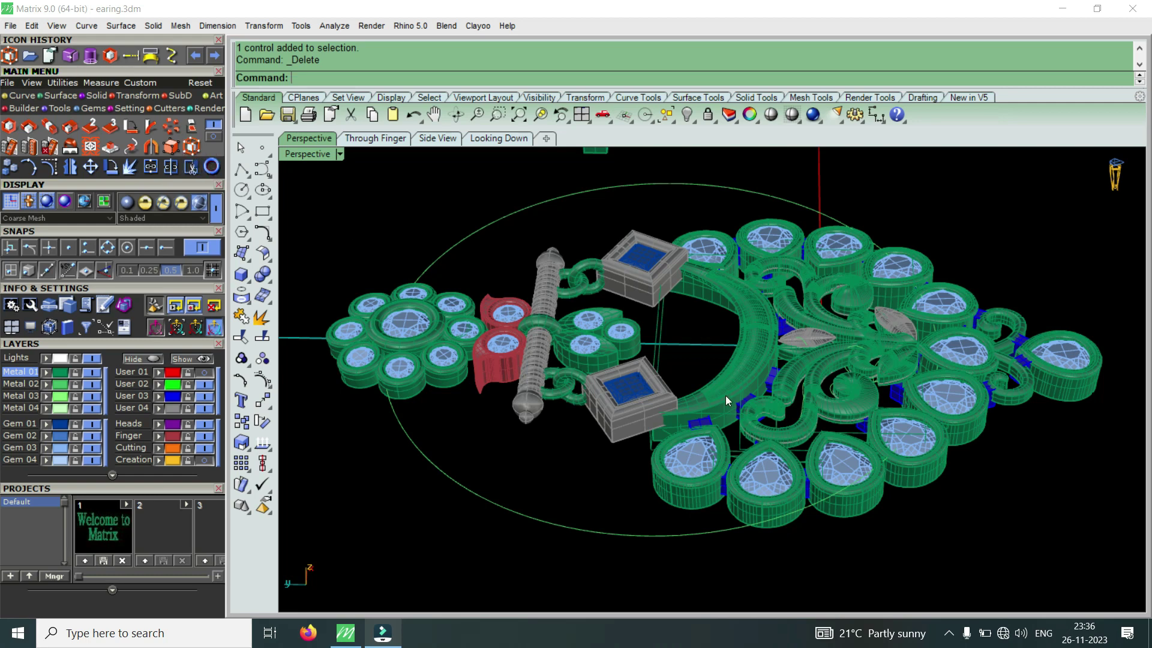
{"action": "scroll", "coordinate": [762, 336], "scroll_direction": "up", "scroll_amount": 5}
{"action": "left_click", "coordinate": [765, 329]}
{"action": "middle_click_drag", "start_coordinate": [796, 359], "coordinate": [746, 369]}
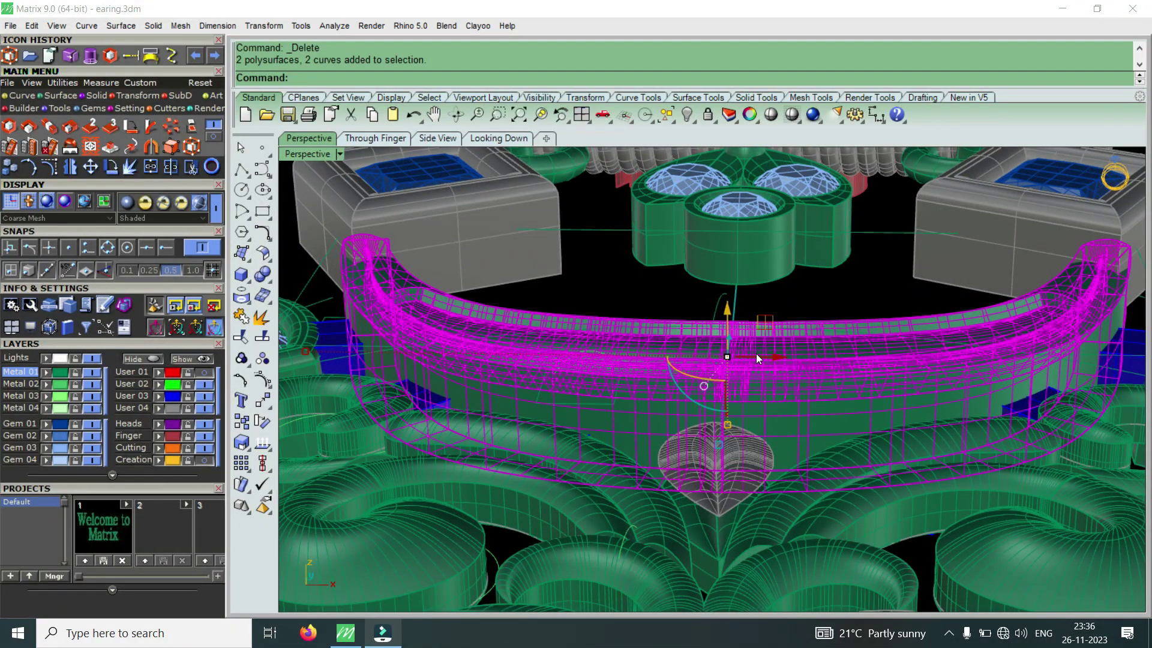
{"action": "scroll", "coordinate": [633, 373], "scroll_direction": "up", "scroll_amount": 2}
{"action": "scroll", "coordinate": [674, 373], "scroll_direction": "up", "scroll_amount": 2}
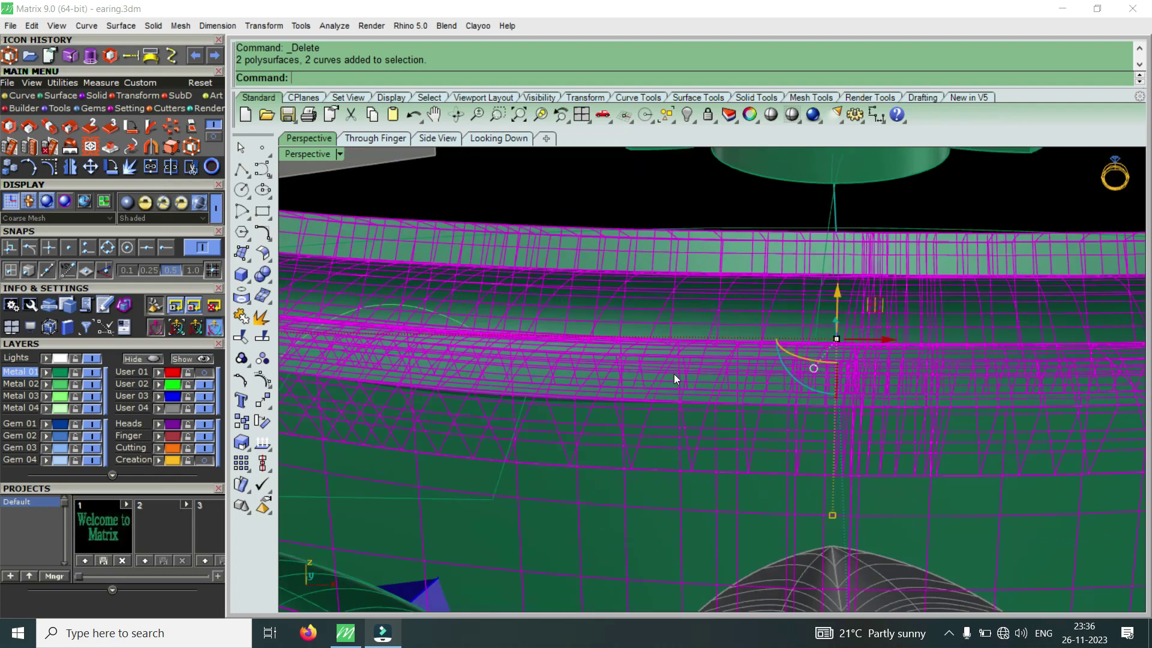
{"action": "scroll", "coordinate": [688, 330], "scroll_direction": "up", "scroll_amount": 2}
View the band from above, then zoom out to show the earring and reference photo.
{"action": "right_click_drag", "start_coordinate": [635, 330], "coordinate": [800, 404]}
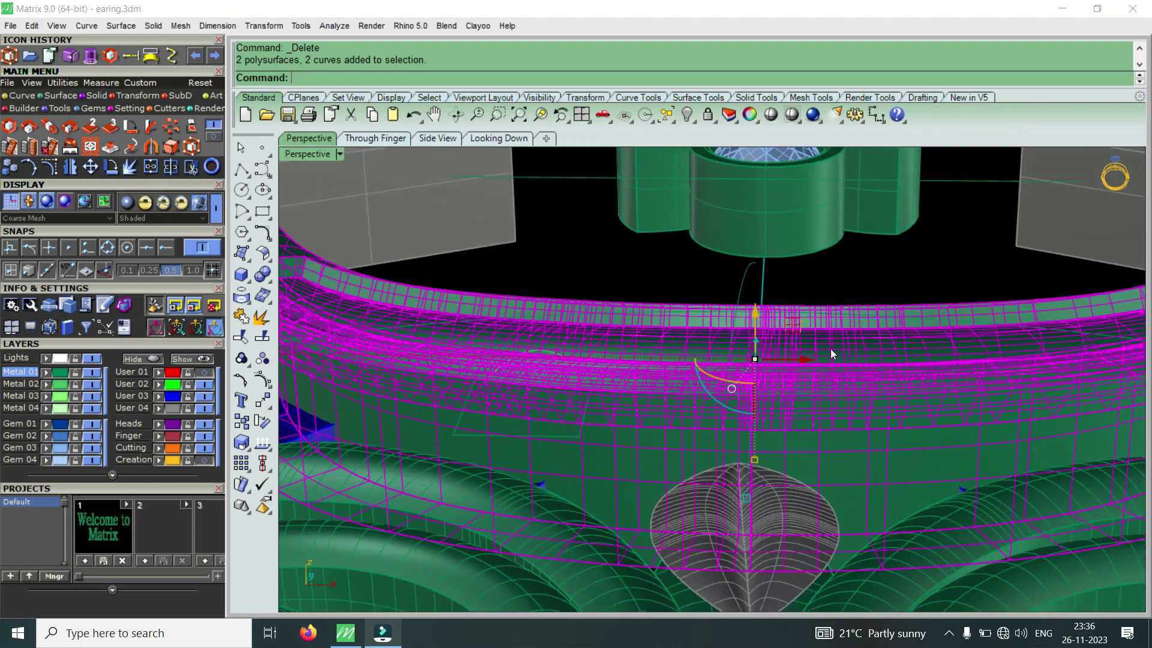
{"action": "scroll", "coordinate": [672, 345], "scroll_direction": "up", "scroll_amount": 2}
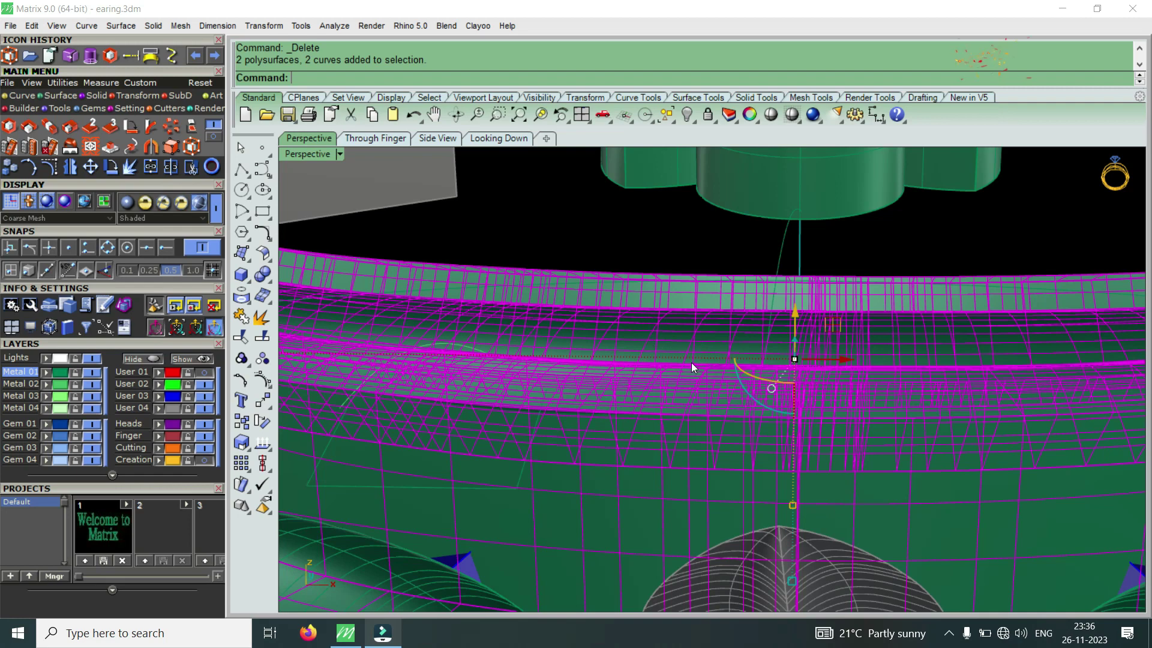
{"action": "right_click_drag", "start_coordinate": [692, 363], "coordinate": [758, 420]}
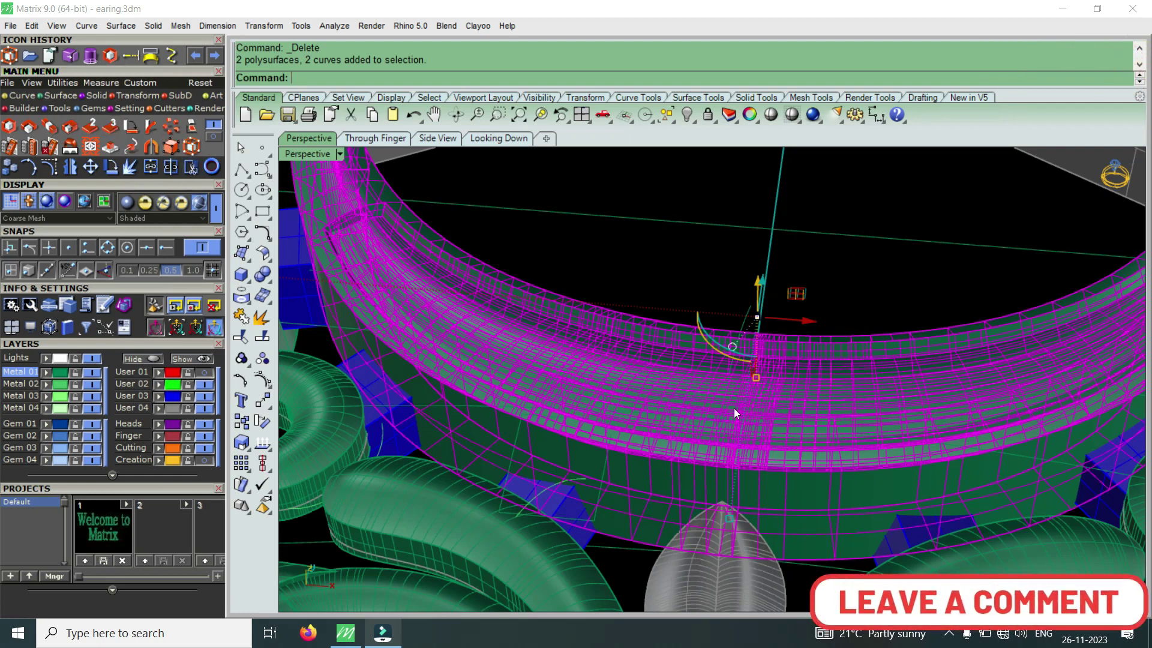
{"action": "scroll", "coordinate": [733, 408], "scroll_direction": "down", "scroll_amount": 8}
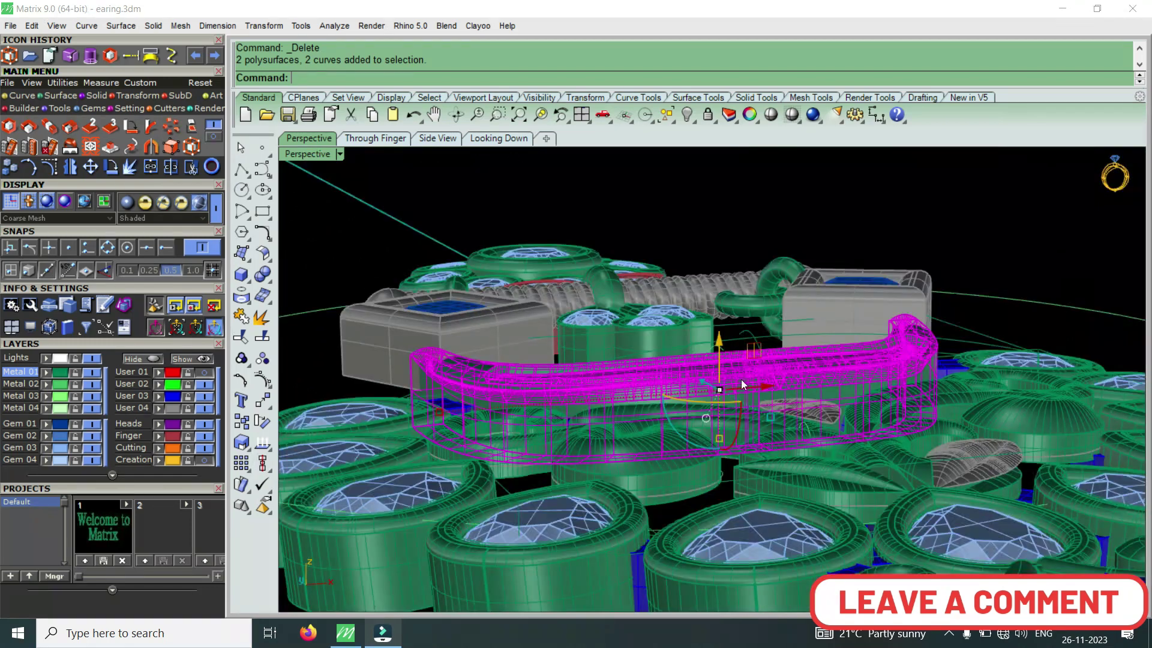
{"action": "right_click_drag", "start_coordinate": [743, 384], "coordinate": [720, 402]}
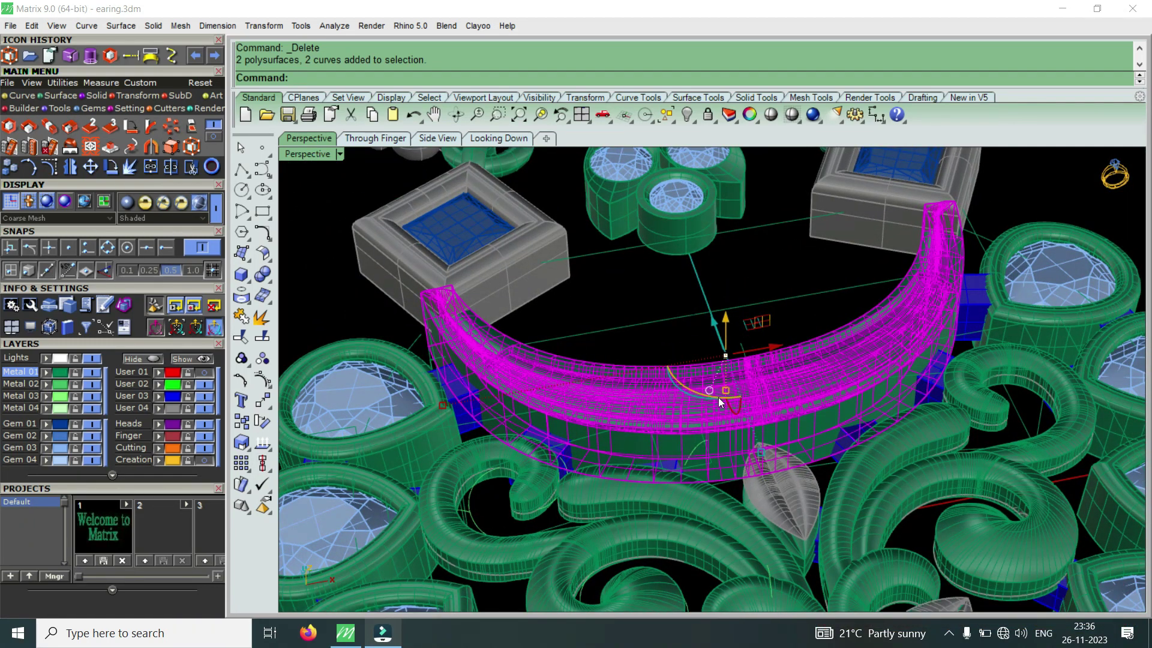
{"action": "scroll", "coordinate": [636, 401], "scroll_direction": "down", "scroll_amount": 3}
{"action": "scroll", "coordinate": [606, 417], "scroll_direction": "down", "scroll_amount": 2}
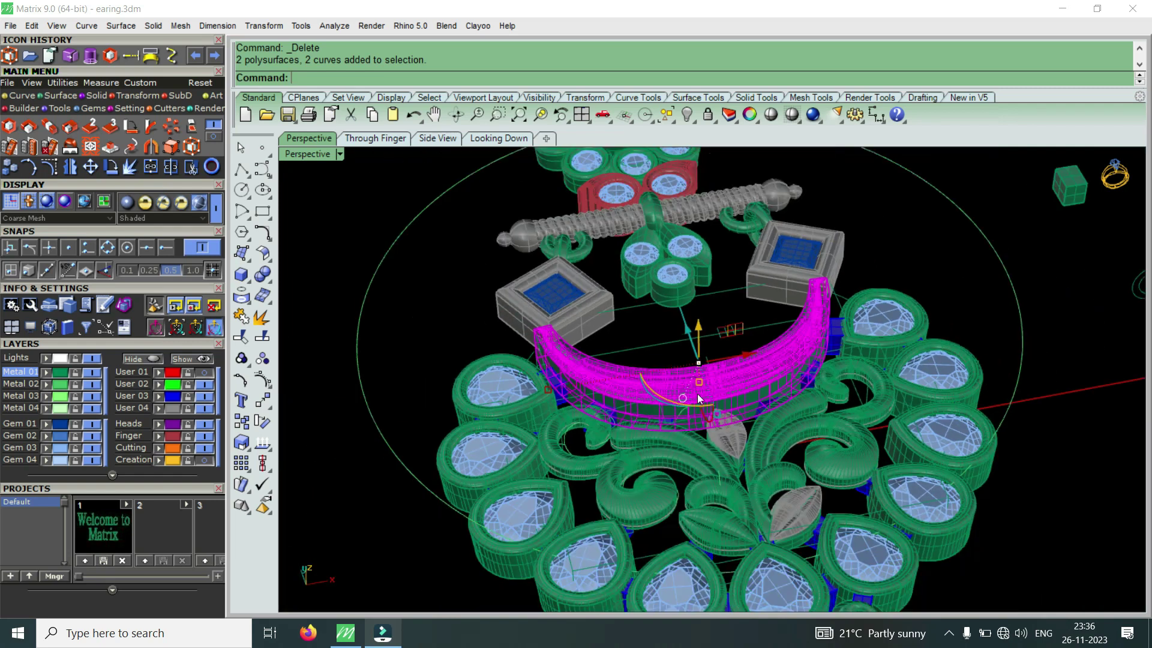
{"action": "scroll", "coordinate": [575, 432], "scroll_direction": "up", "scroll_amount": 4}
{"action": "scroll", "coordinate": [699, 344], "scroll_direction": "down", "scroll_amount": 2}
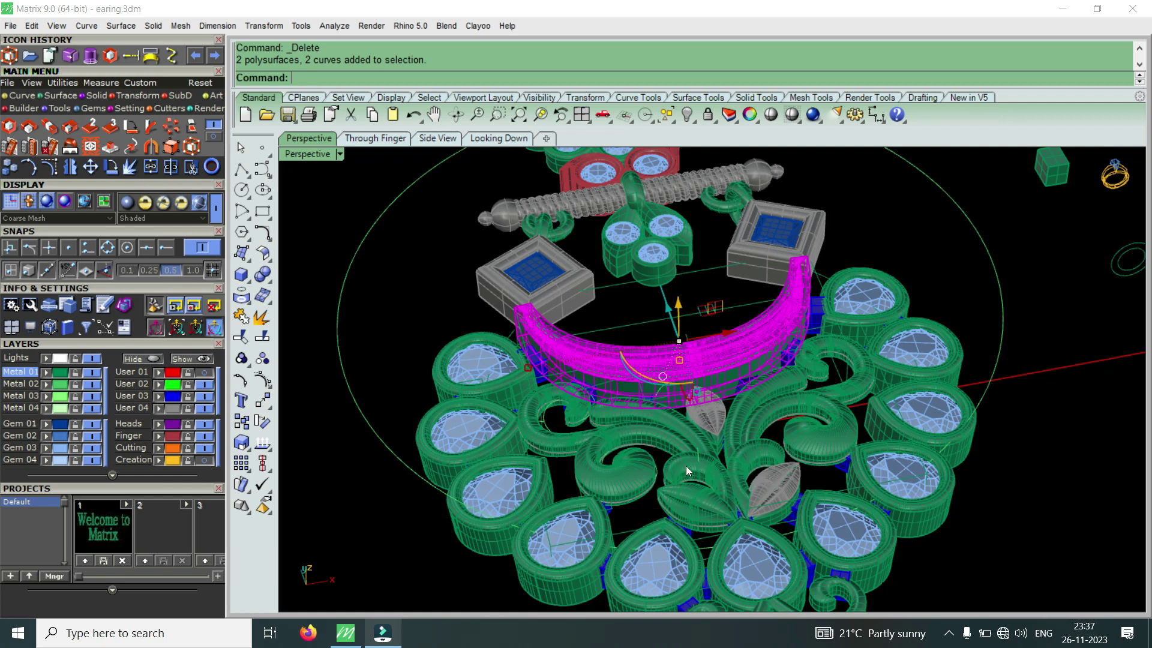
{"action": "scroll", "coordinate": [743, 360], "scroll_direction": "down", "scroll_amount": 5}
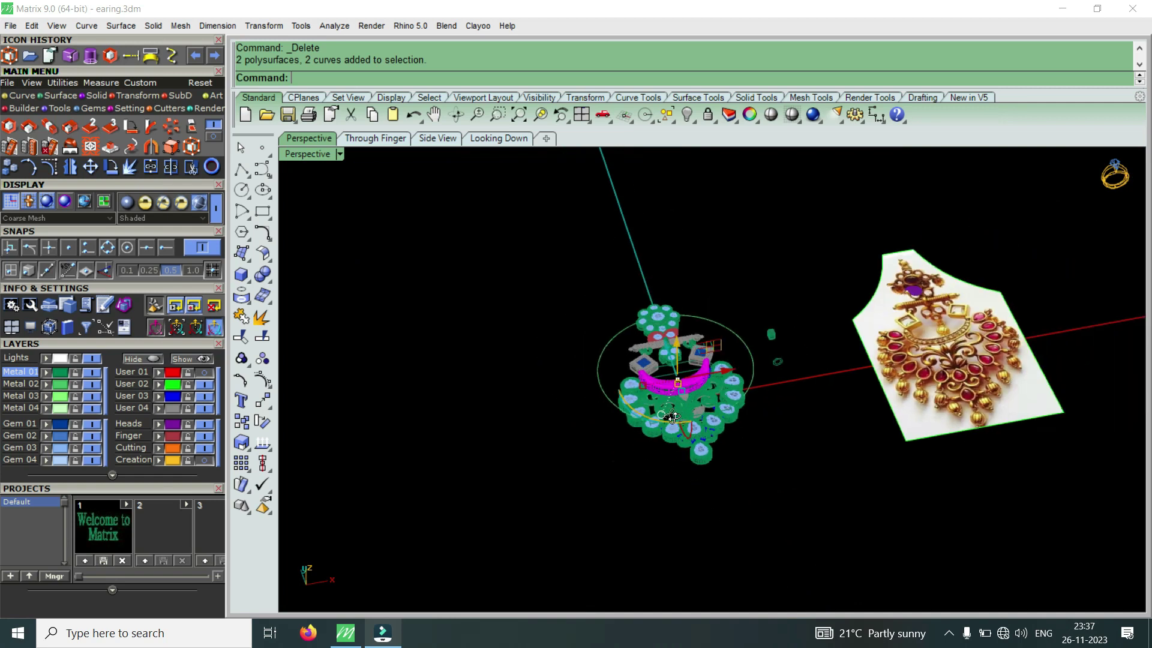
Turn the view to face the earring and reference photo, then deselect the band.
{"action": "right_click_drag", "start_coordinate": [606, 416], "coordinate": [892, 374]}
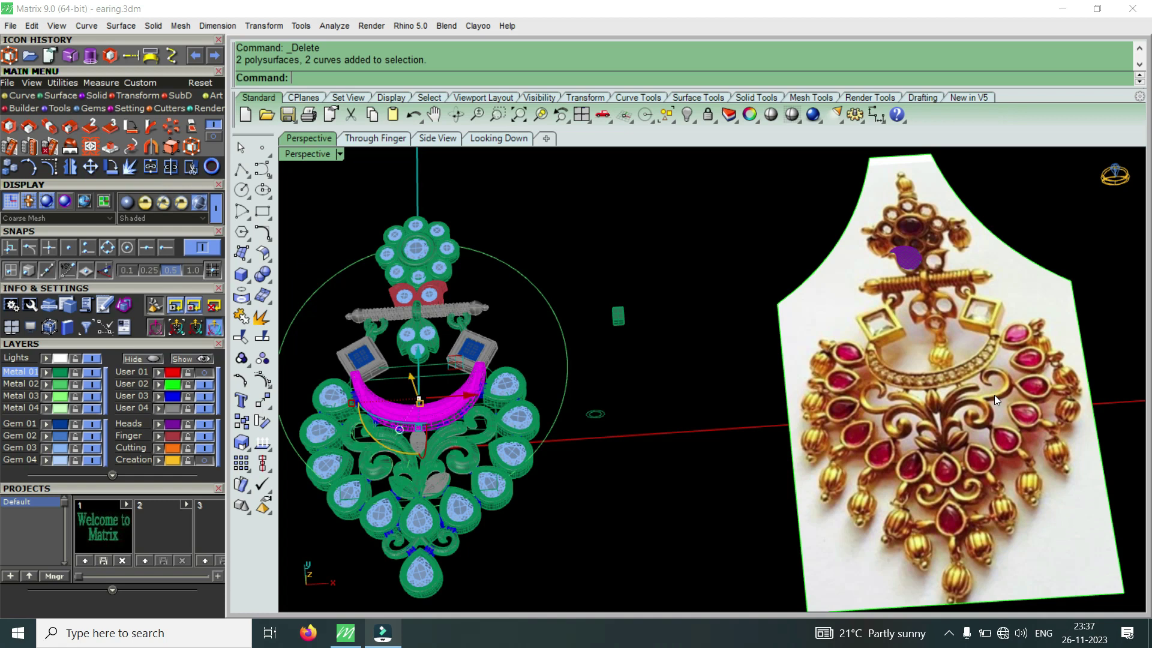
{"action": "scroll", "coordinate": [995, 395], "scroll_direction": "down", "scroll_amount": 1}
{"action": "scroll", "coordinate": [995, 395], "scroll_direction": "down", "scroll_amount": 1}
{"action": "scroll", "coordinate": [957, 406], "scroll_direction": "up", "scroll_amount": 2}
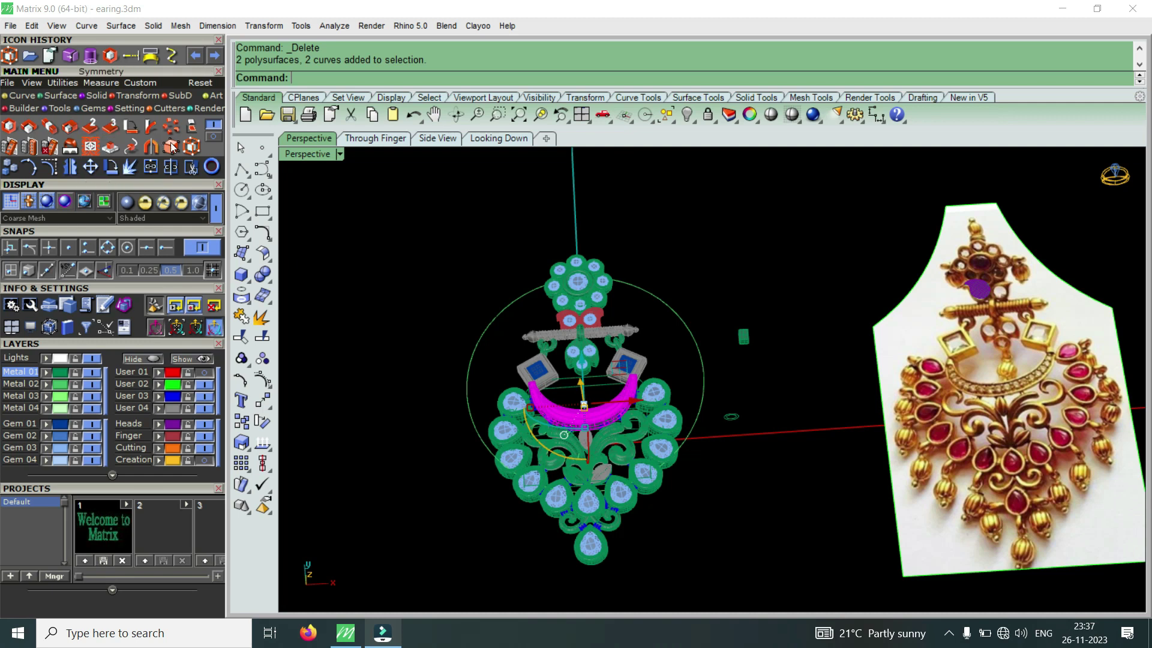
{"action": "key", "text": "Escape"}
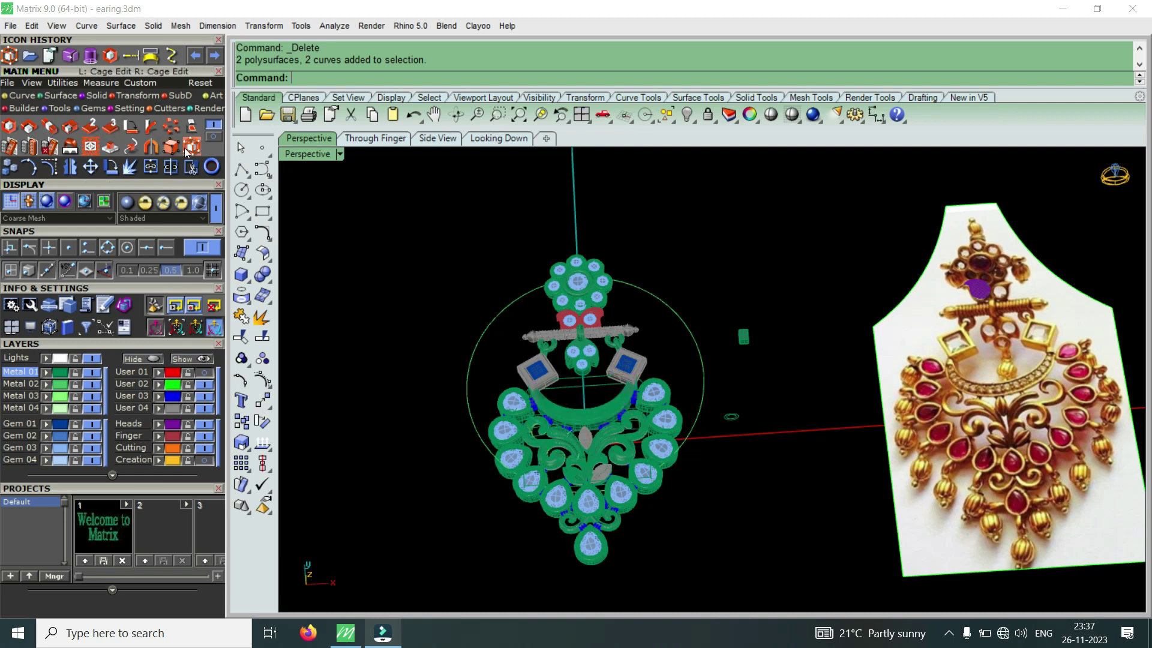
{"action": "scroll", "coordinate": [810, 443], "scroll_direction": "down", "scroll_amount": 2}
{"action": "scroll", "coordinate": [651, 464], "scroll_direction": "up", "scroll_amount": 3}
Switch to four viewports, then maximize the Looking Down view and zoom in.
{"action": "double_click", "coordinate": [302, 154]}
{"action": "scroll", "coordinate": [675, 251], "scroll_direction": "down", "scroll_amount": 2}
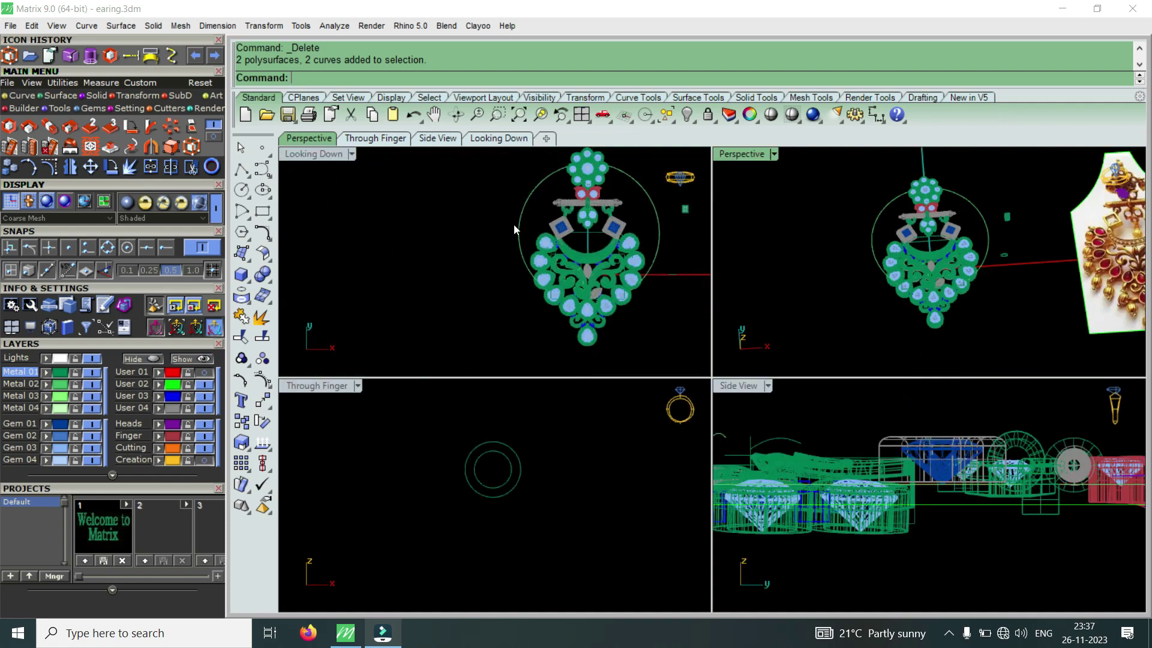
{"action": "scroll", "coordinate": [513, 224], "scroll_direction": "down", "scroll_amount": 1}
{"action": "double_click", "coordinate": [325, 155]}
{"action": "scroll", "coordinate": [838, 312], "scroll_direction": "up", "scroll_amount": 3}
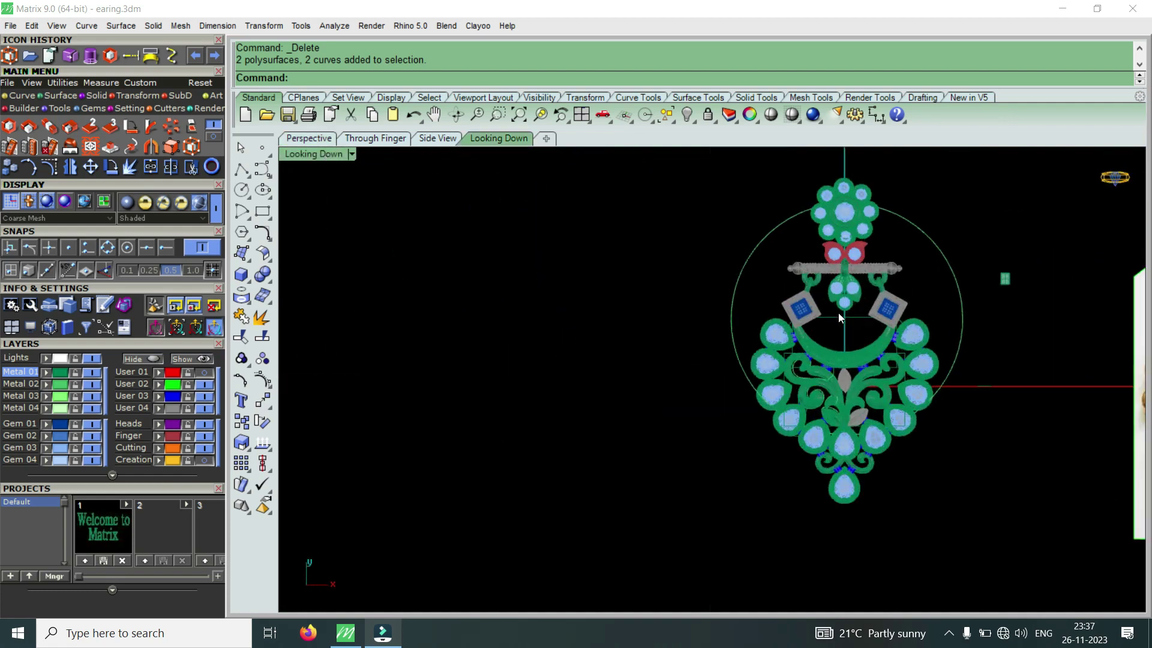
{"action": "scroll", "coordinate": [683, 316], "scroll_direction": "up", "scroll_amount": 1}
Select all objects and ungroup them with the Ungroup command.
{"action": "scroll", "coordinate": [679, 320], "scroll_direction": "down", "scroll_amount": 2}
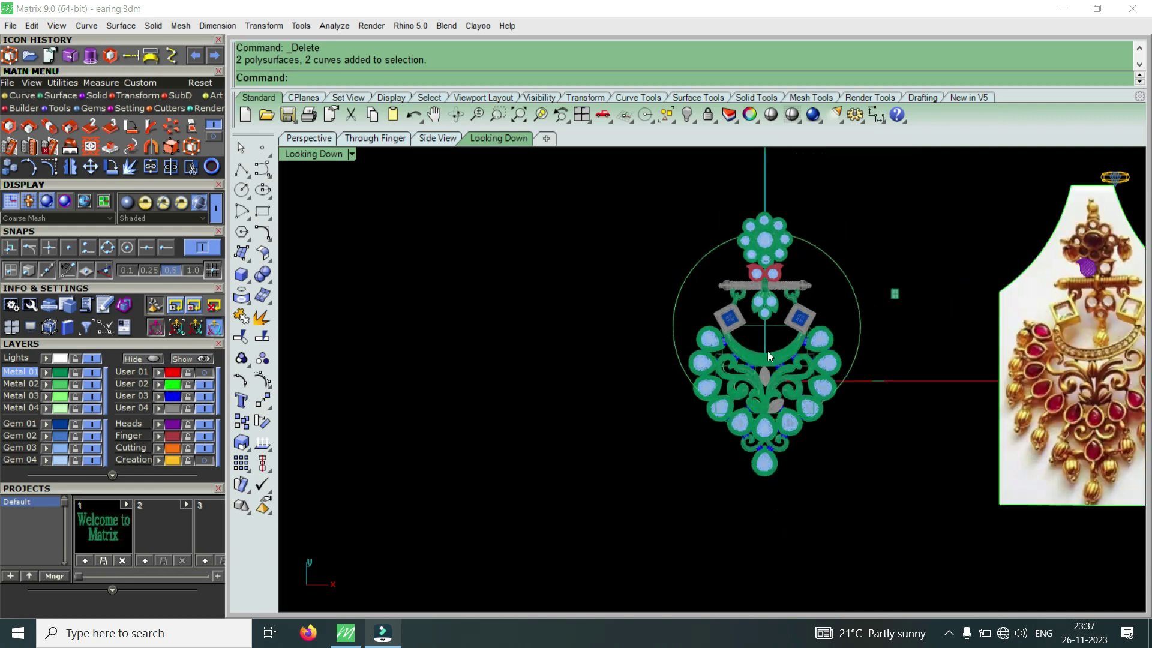
{"action": "scroll", "coordinate": [742, 376], "scroll_direction": "up", "scroll_amount": 5}
{"action": "scroll", "coordinate": [740, 407], "scroll_direction": "up", "scroll_amount": 4}
{"action": "key", "text": "ctrl+a"}
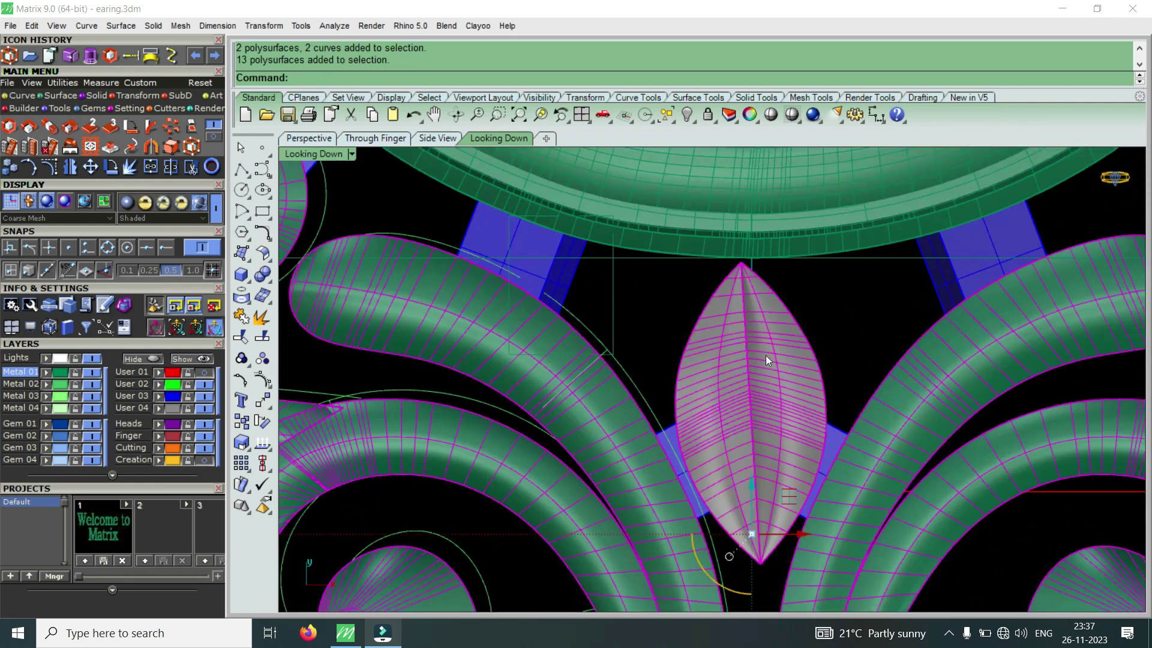
{"action": "type", "text": "U"}
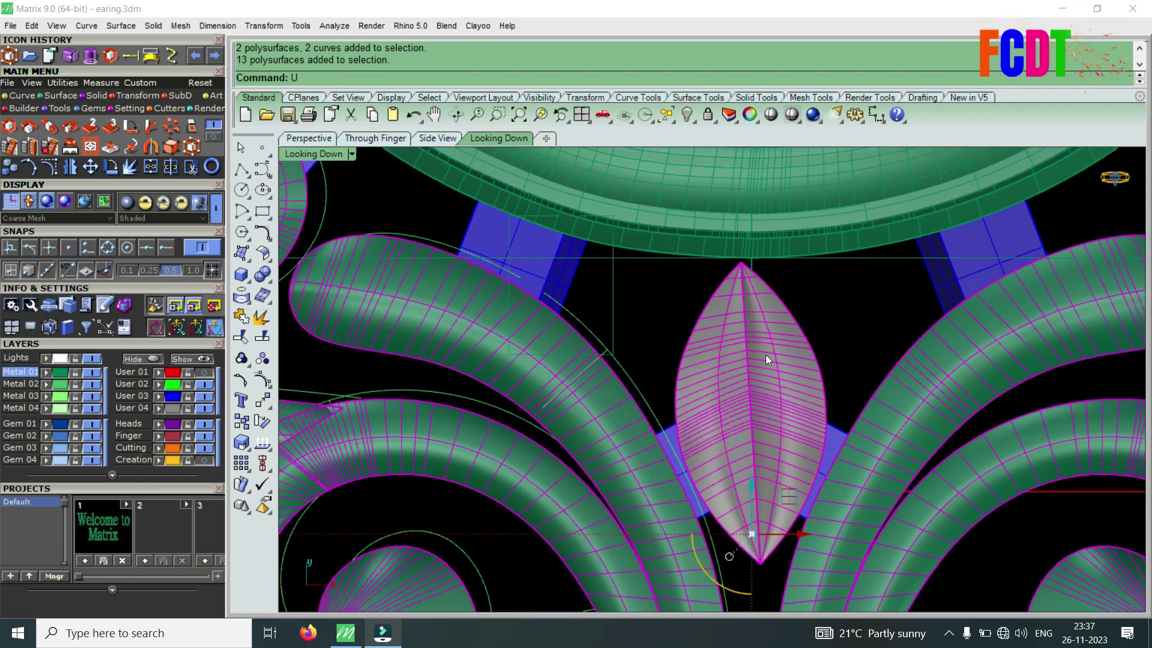
{"action": "type", "text": "ngroup"}
{"action": "key", "text": "Return"}
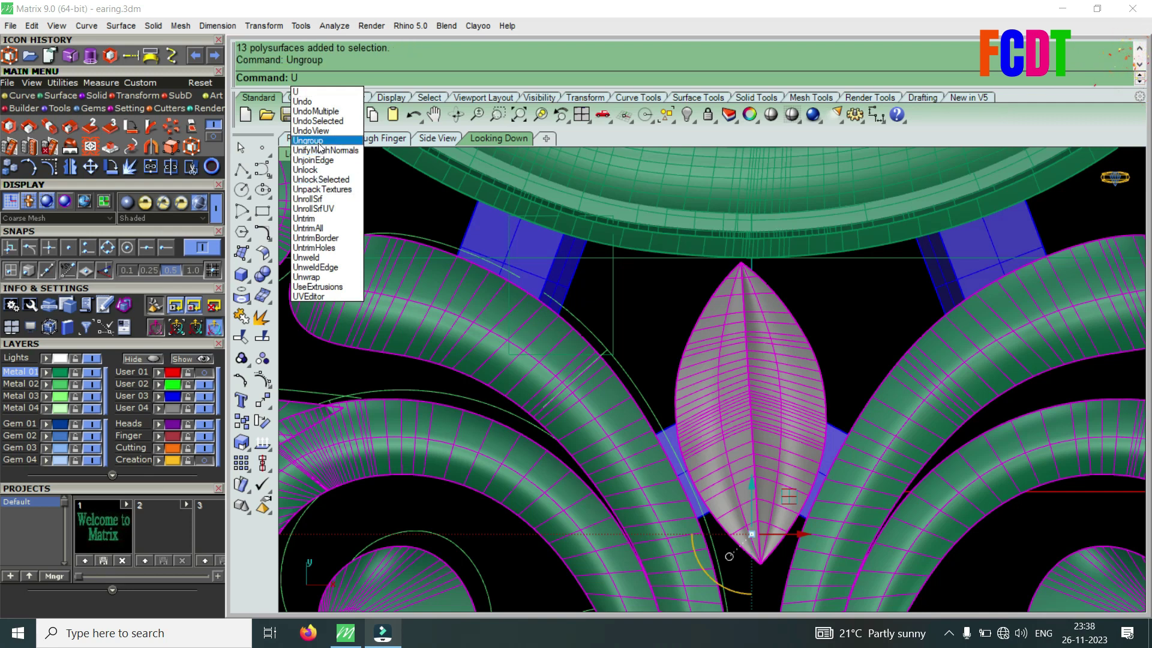
Rotate the central grey leaf about its bottom tip, undo the rotation, and start Cage Edit.
{"action": "left_click", "coordinate": [769, 345]}
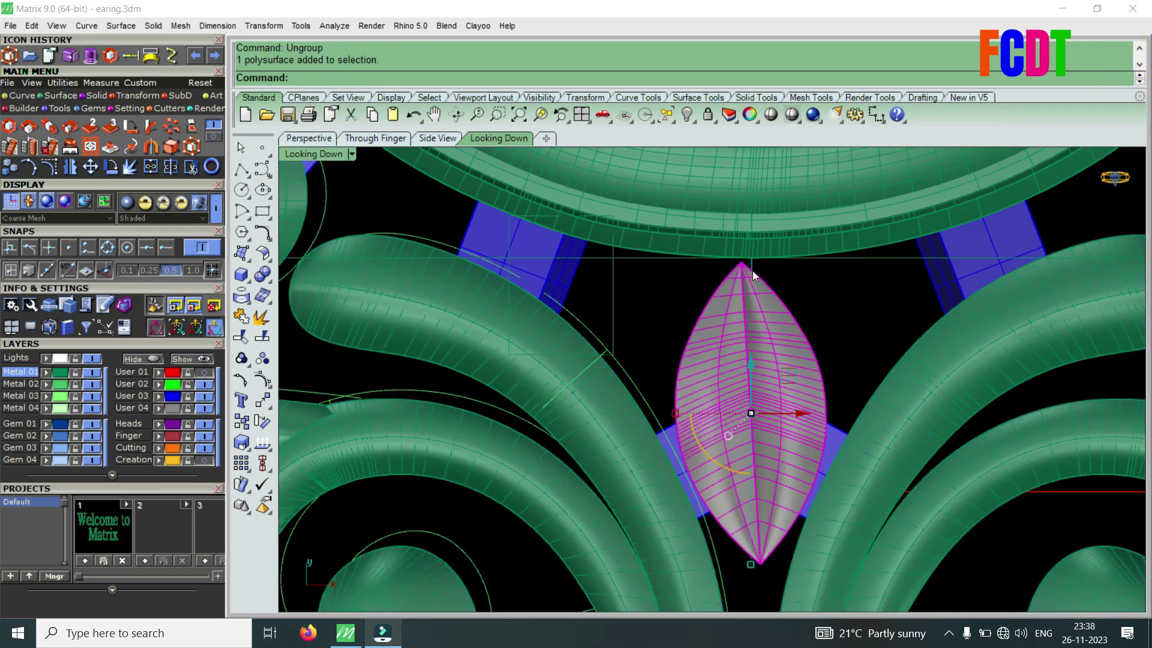
{"action": "left_click", "coordinate": [111, 167]}
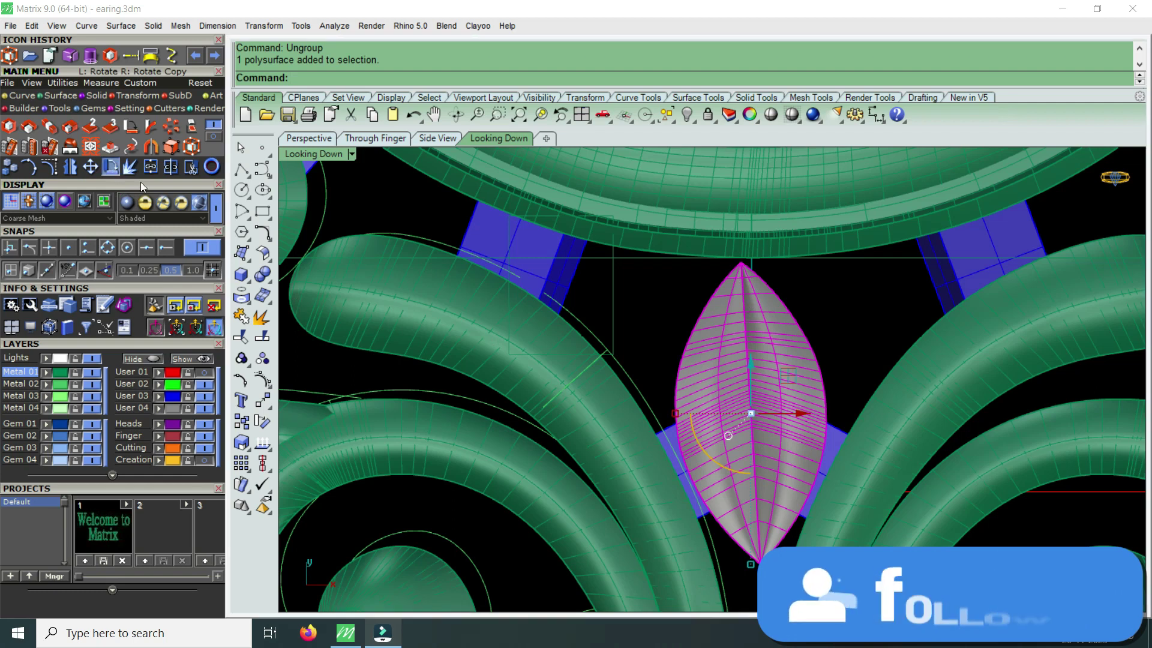
{"action": "left_click", "coordinate": [746, 553]}
{"action": "left_click", "coordinate": [732, 391]}
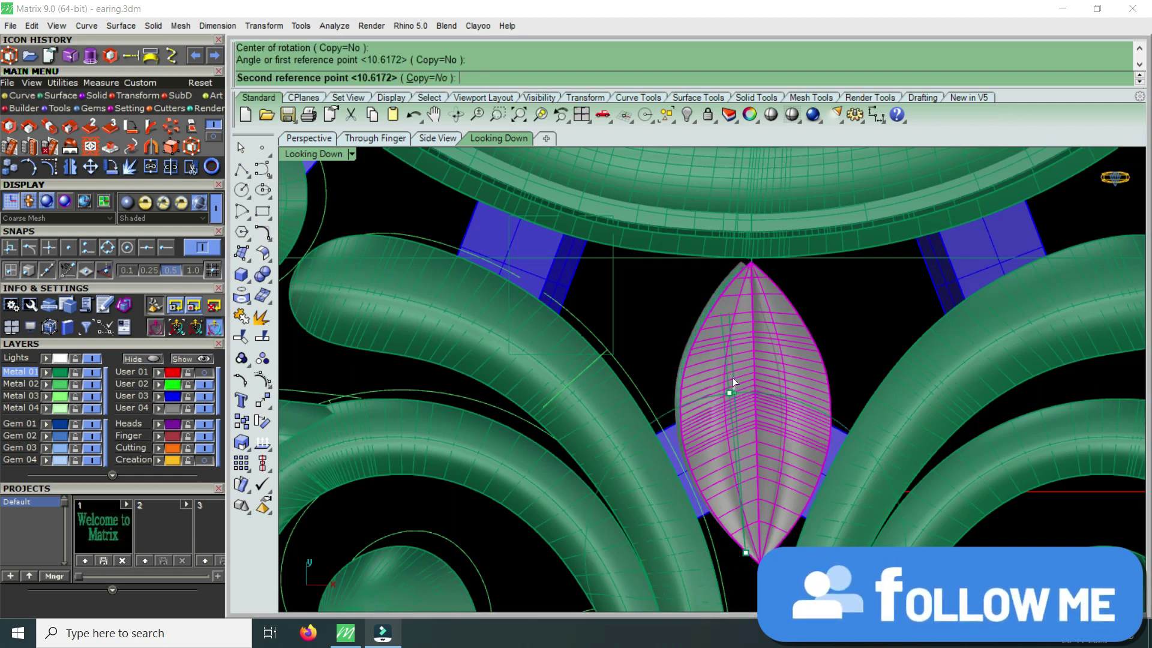
{"action": "left_click", "coordinate": [733, 377]}
{"action": "scroll", "coordinate": [777, 297], "scroll_direction": "up", "scroll_amount": 2}
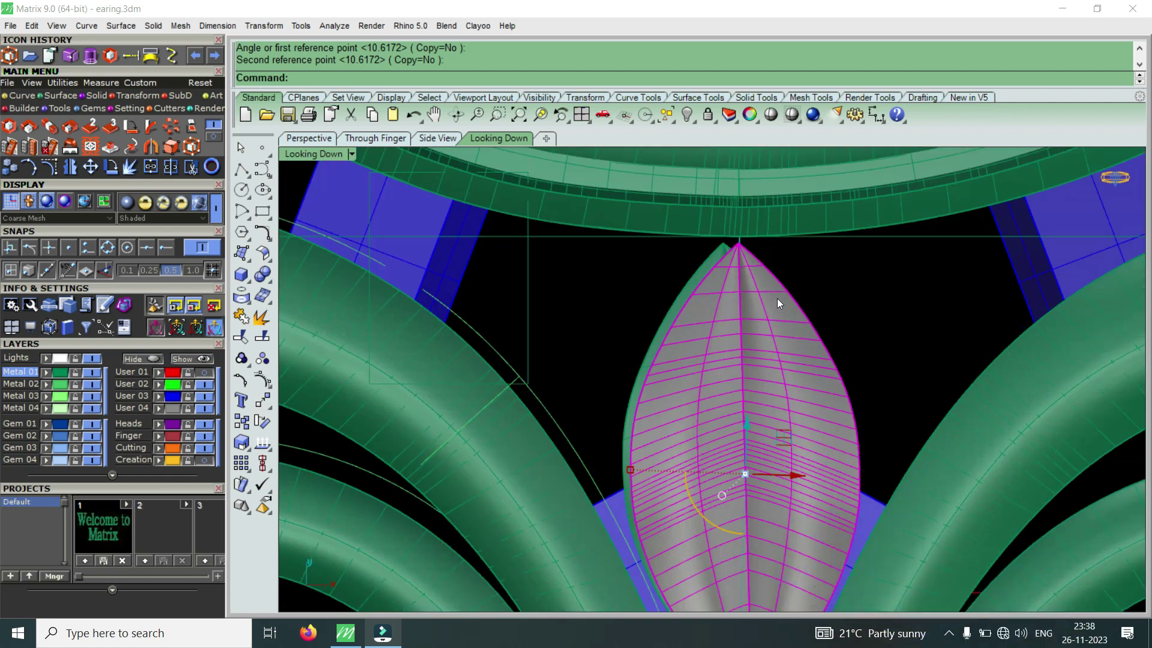
{"action": "key", "text": "ctrl+z"}
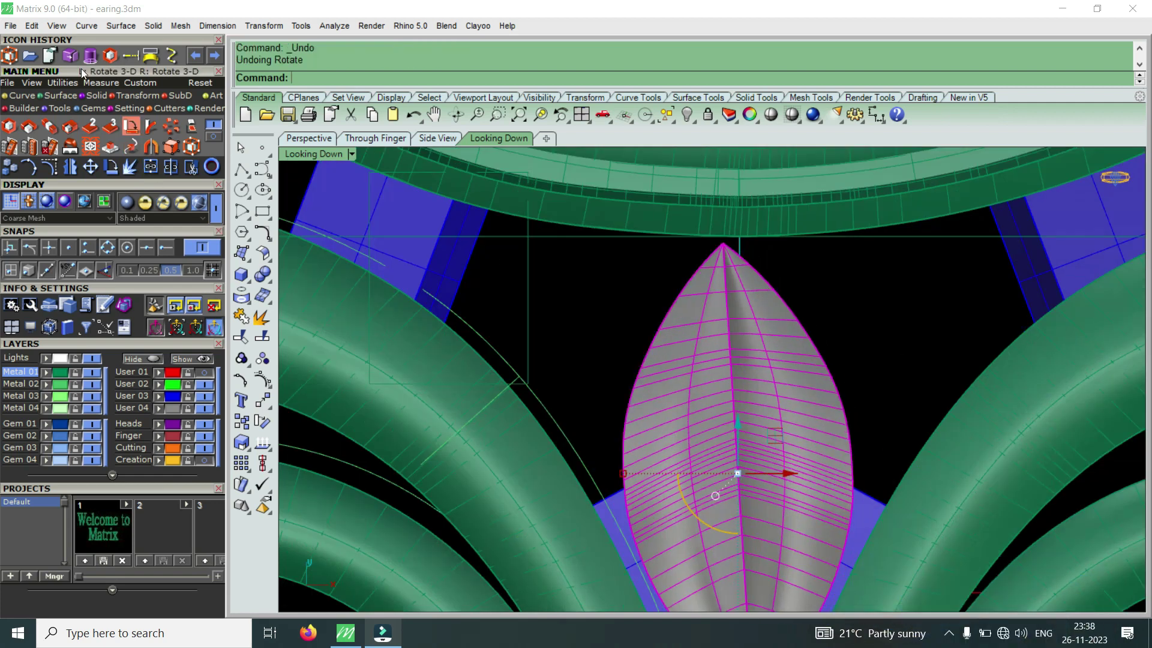
{"action": "left_click", "coordinate": [10, 57]}
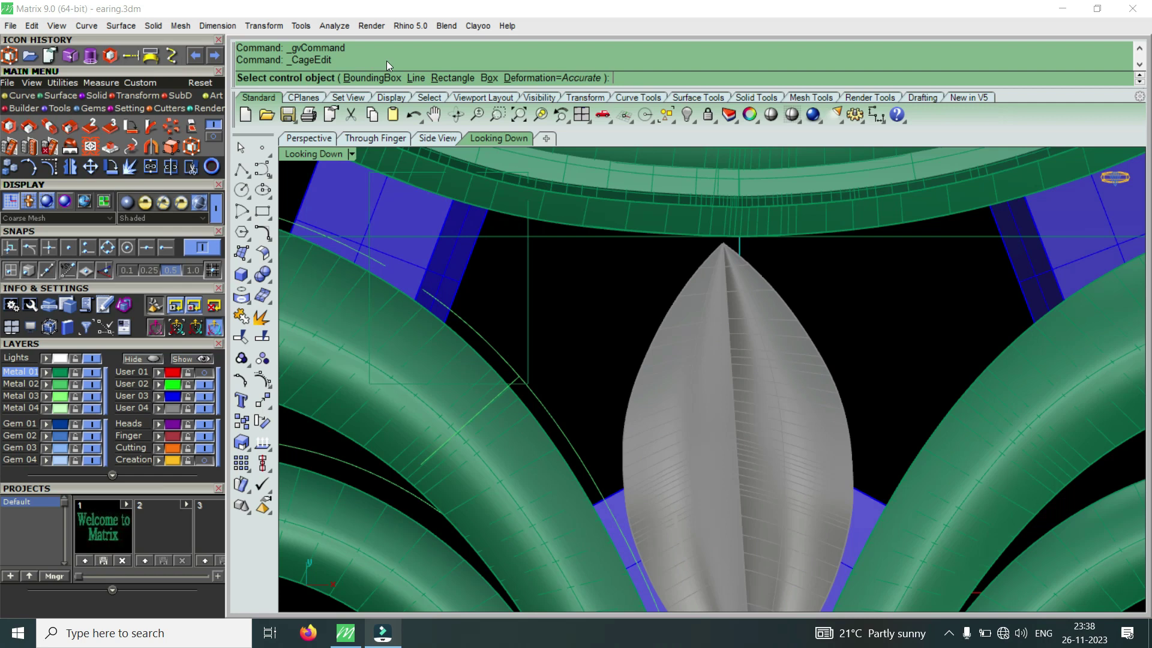
Fit a bounding-box cage around the leaf and drag its top points down and back up.
{"action": "left_click", "coordinate": [369, 78]}
{"action": "key", "text": "Return"}
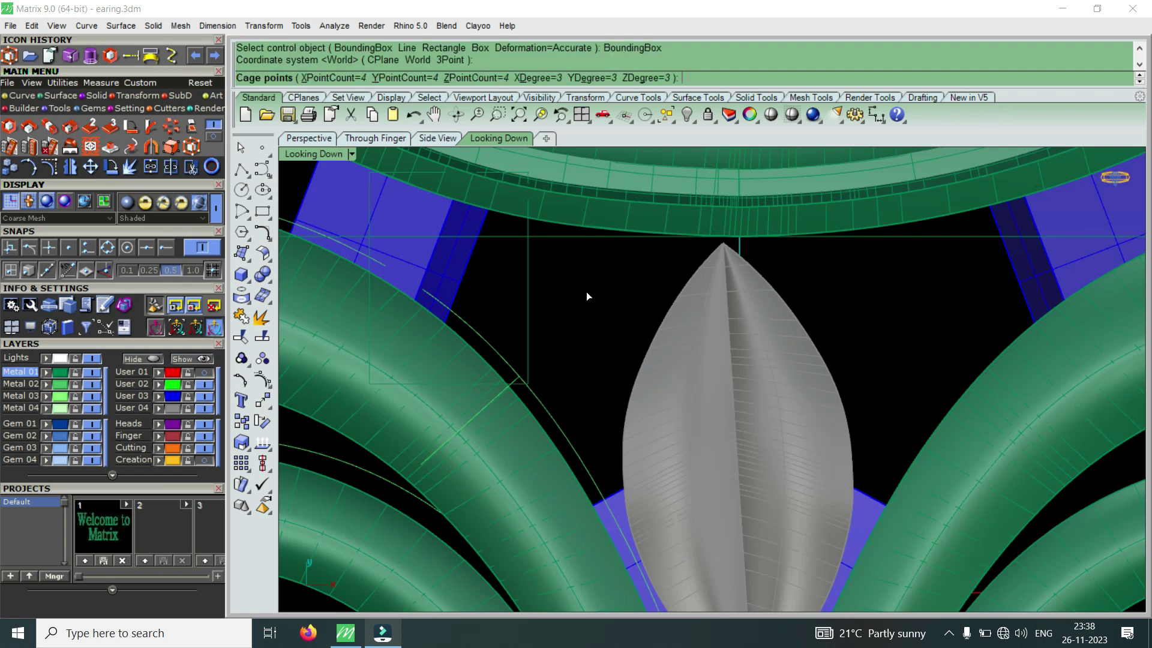
{"action": "key", "text": "Return"}
{"action": "key", "text": "Return"}
{"action": "left_click_drag", "start_coordinate": [566, 322], "coordinate": [894, 208]}
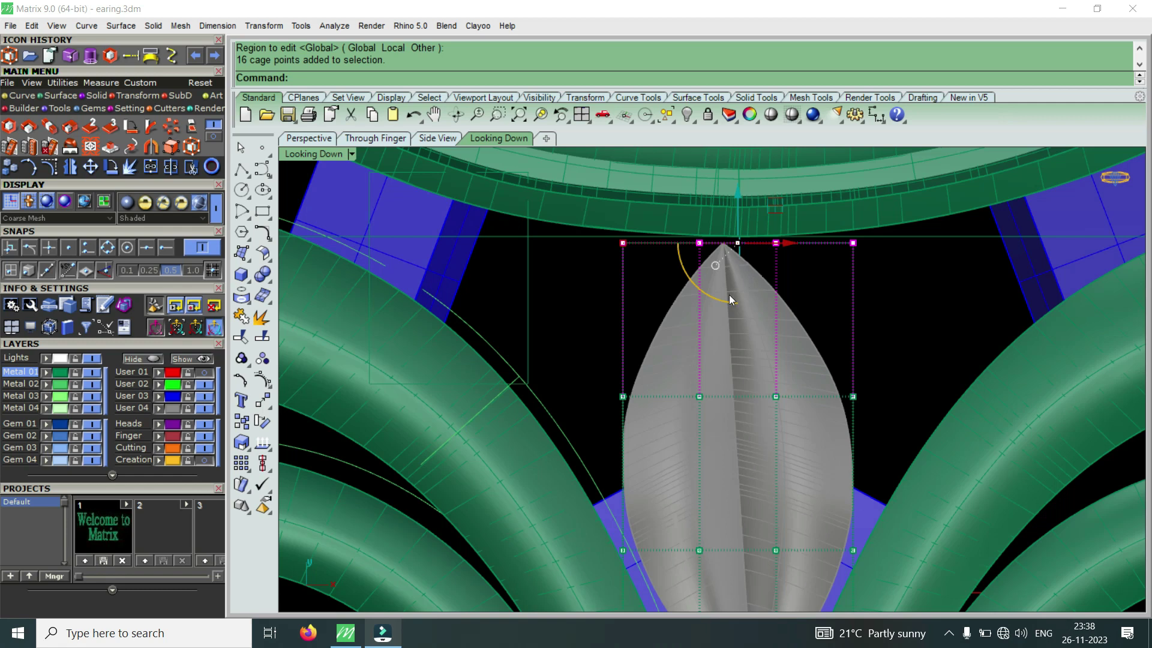
{"action": "right_click_drag", "start_coordinate": [747, 275], "coordinate": [746, 270]}
{"action": "left_click_drag", "start_coordinate": [736, 236], "coordinate": [742, 267]}
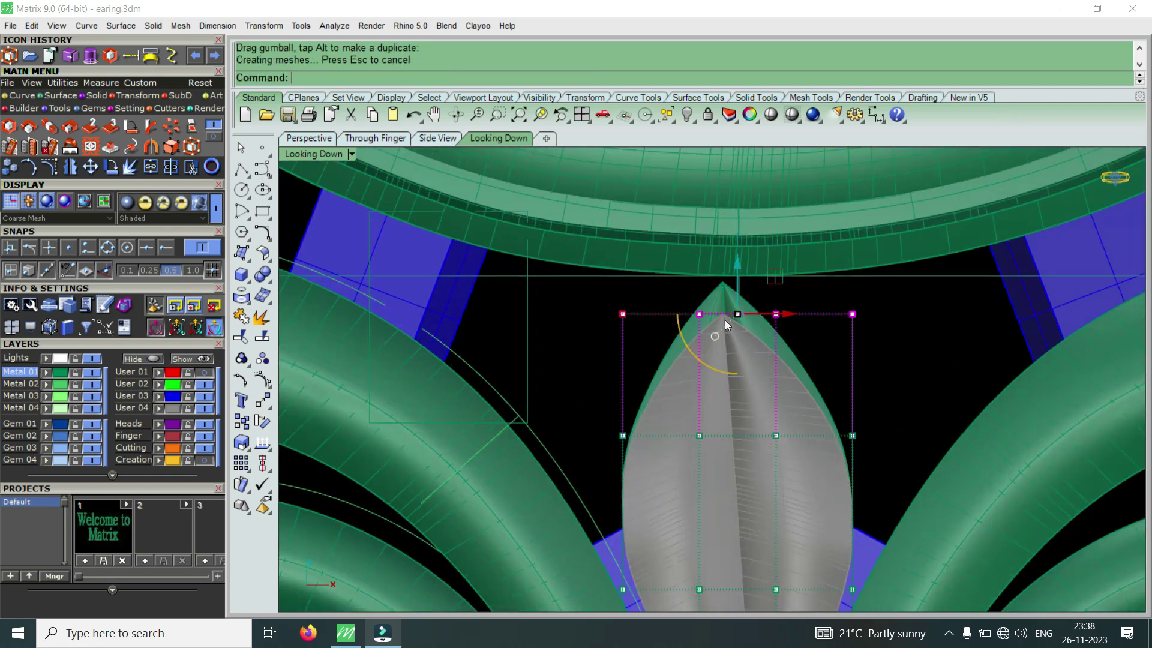
{"action": "mouse_move", "coordinate": [741, 317]}
{"action": "left_mouse_down"}
{"action": "mouse_move", "coordinate": [749, 259]}
{"action": "mouse_move", "coordinate": [796, 295]}
{"action": "left_mouse_up"}
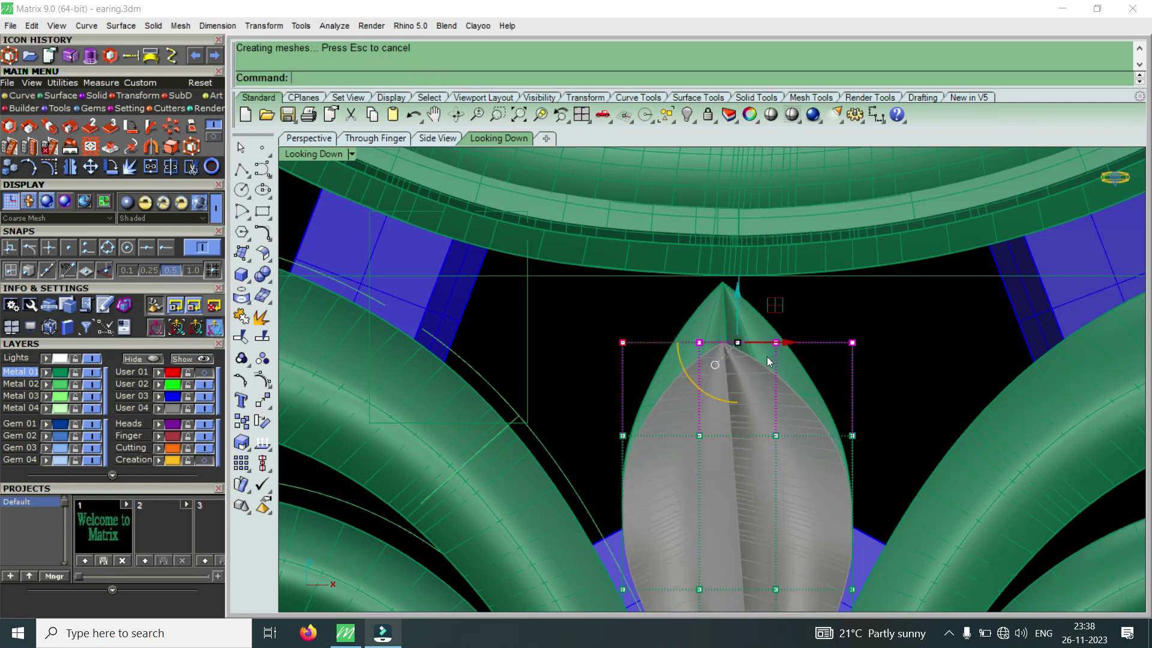
Move the leaf's cage points again, then undo that move and deselect the leaf.
{"action": "scroll", "coordinate": [744, 312], "scroll_direction": "down", "scroll_amount": 2}
{"action": "scroll", "coordinate": [725, 344], "scroll_direction": "up", "scroll_amount": 2}
{"action": "left_click_drag", "start_coordinate": [612, 340], "coordinate": [864, 300]}
{"action": "left_click_drag", "start_coordinate": [755, 281], "coordinate": [722, 333]}
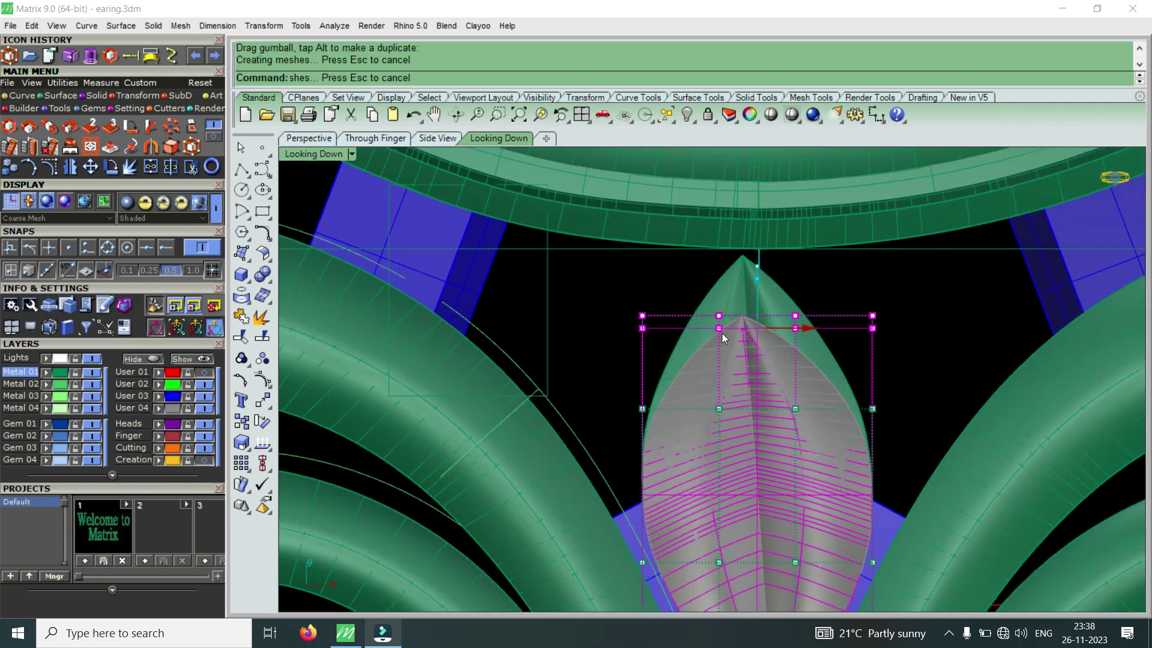
{"action": "scroll", "coordinate": [749, 335], "scroll_direction": "down", "scroll_amount": 1}
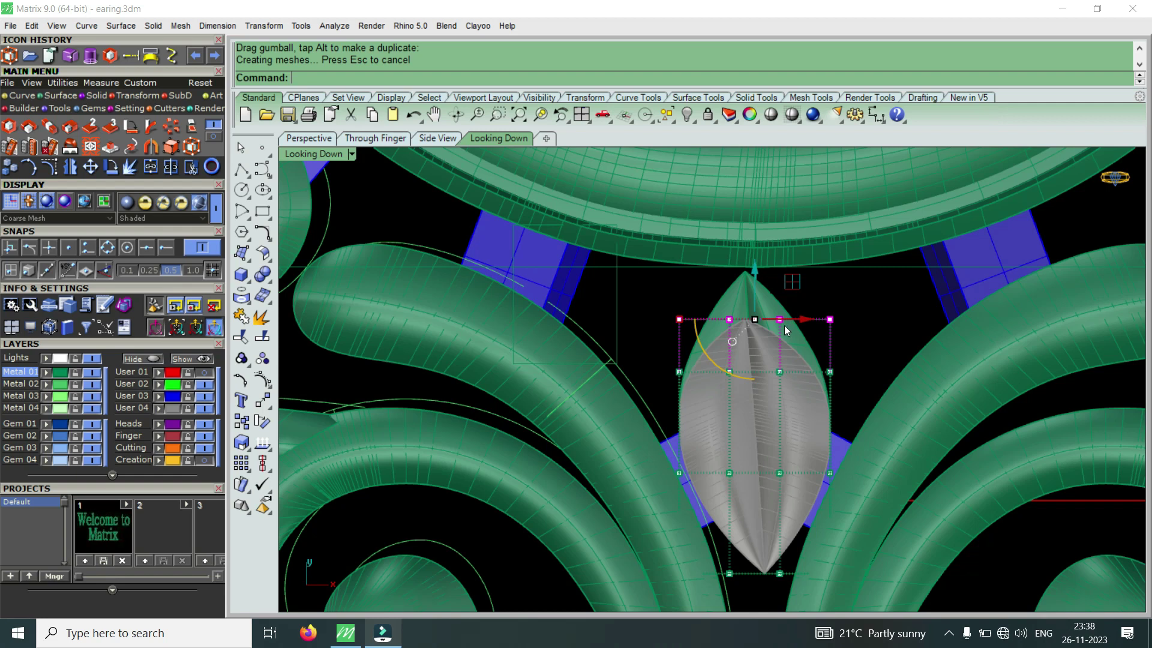
{"action": "scroll", "coordinate": [745, 295], "scroll_direction": "up", "scroll_amount": 4}
{"action": "left_click", "coordinate": [732, 285]}
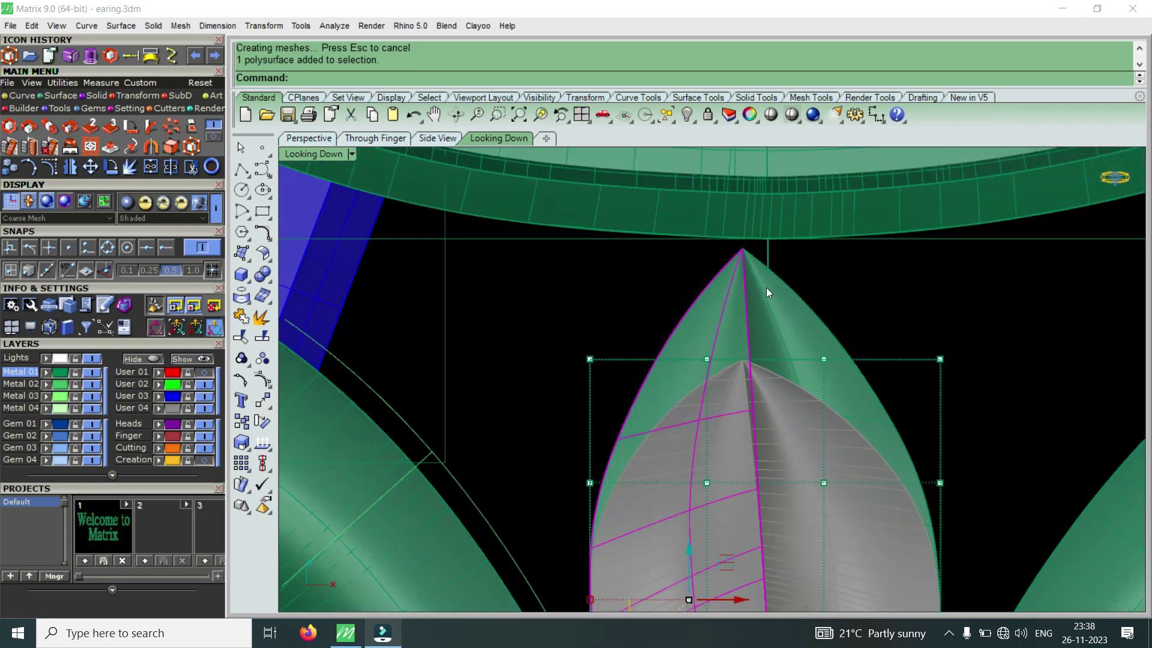
{"action": "scroll", "coordinate": [769, 291], "scroll_direction": "down", "scroll_amount": 3}
{"action": "scroll", "coordinate": [761, 388], "scroll_direction": "up", "scroll_amount": 2}
{"action": "scroll", "coordinate": [768, 364], "scroll_direction": "down", "scroll_amount": 2}
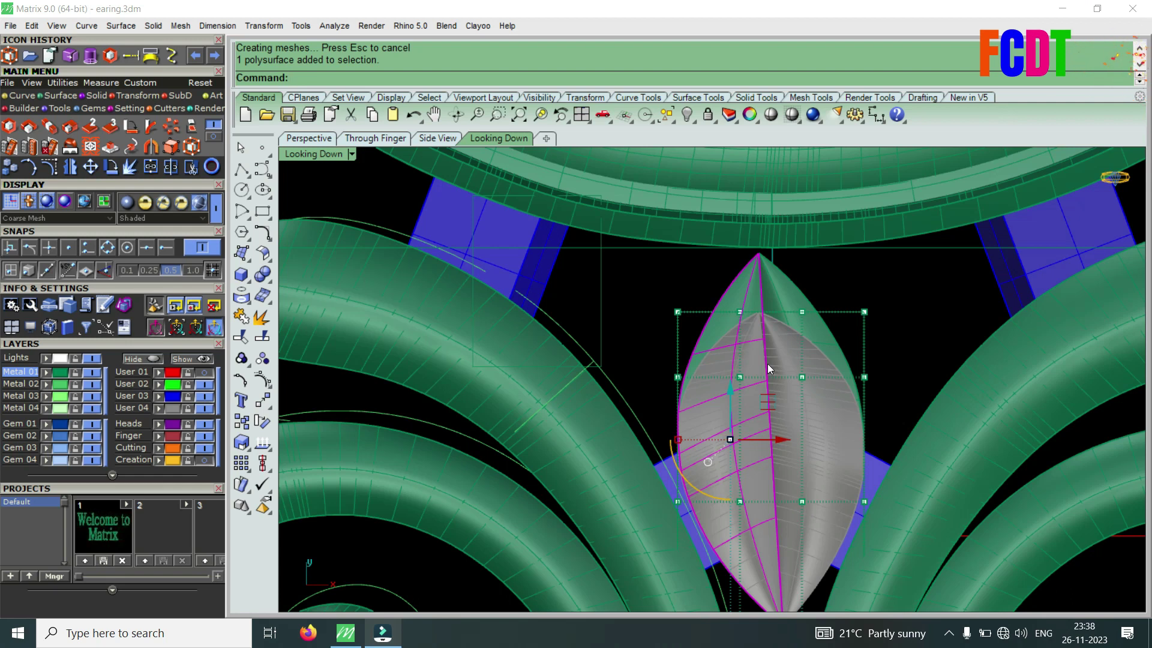
{"action": "key", "text": "ctrl+z"}
{"action": "scroll", "coordinate": [771, 372], "scroll_direction": "down", "scroll_amount": 3}
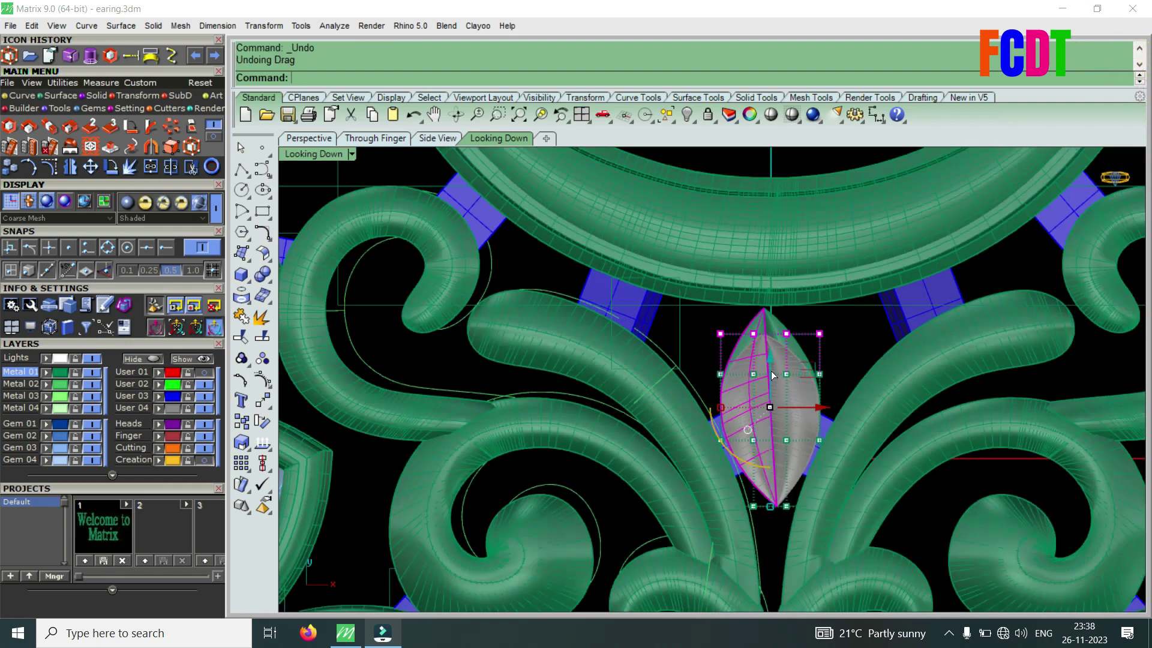
{"action": "key", "text": "Escape"}
{"action": "key", "text": "Escape"}
Select the grey centre leaf's editing cage and delete it.
{"action": "left_click", "coordinate": [771, 372]}
{"action": "scroll", "coordinate": [771, 370], "scroll_direction": "down", "scroll_amount": 4}
{"action": "scroll", "coordinate": [740, 359], "scroll_direction": "down", "scroll_amount": 2}
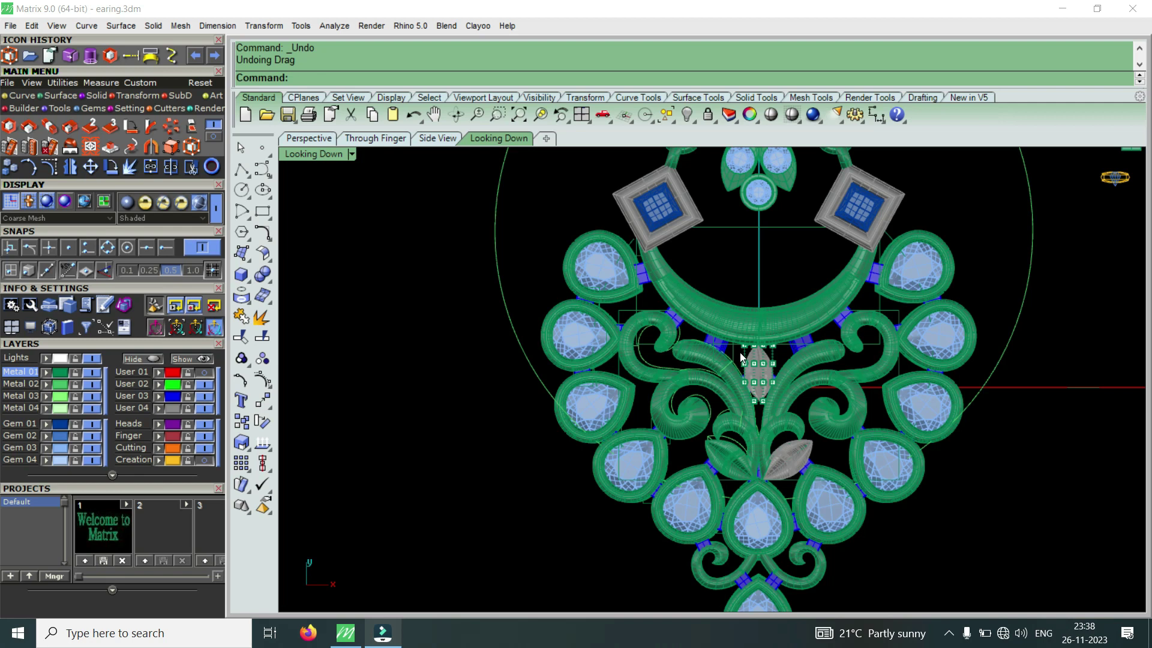
{"action": "scroll", "coordinate": [755, 419], "scroll_direction": "down", "scroll_amount": 2}
{"action": "scroll", "coordinate": [755, 418], "scroll_direction": "down", "scroll_amount": 2}
{"action": "scroll", "coordinate": [755, 419], "scroll_direction": "down", "scroll_amount": 1}
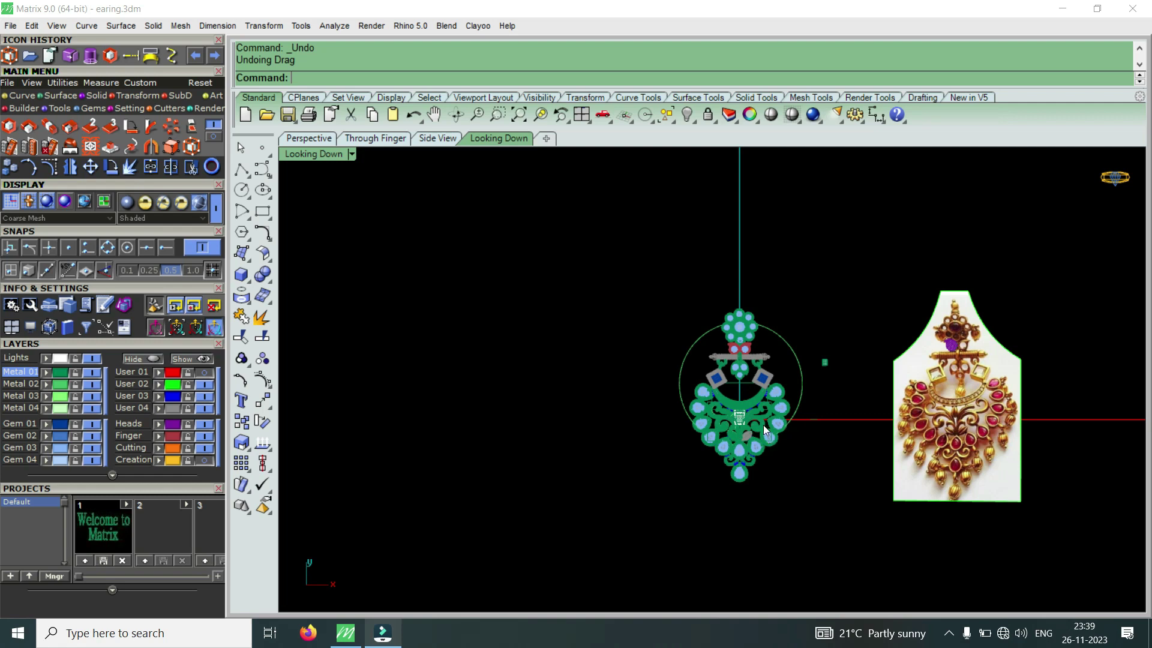
{"action": "scroll", "coordinate": [764, 424], "scroll_direction": "up", "scroll_amount": 5}
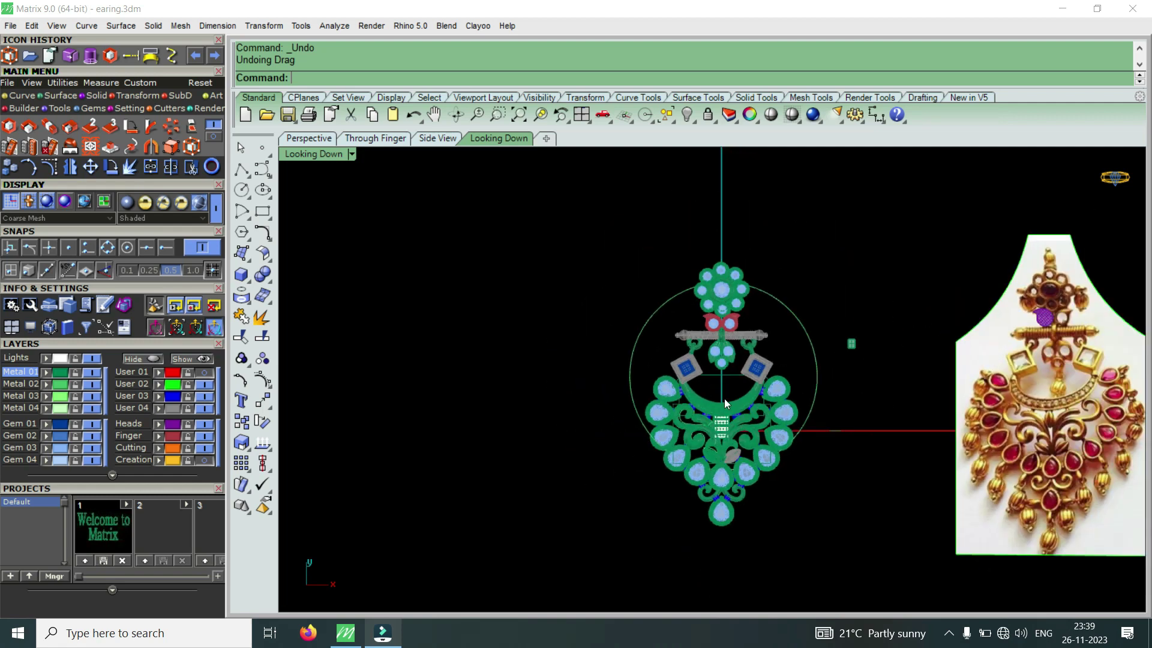
{"action": "scroll", "coordinate": [728, 421], "scroll_direction": "up", "scroll_amount": 4}
{"action": "scroll", "coordinate": [730, 442], "scroll_direction": "up", "scroll_amount": 4}
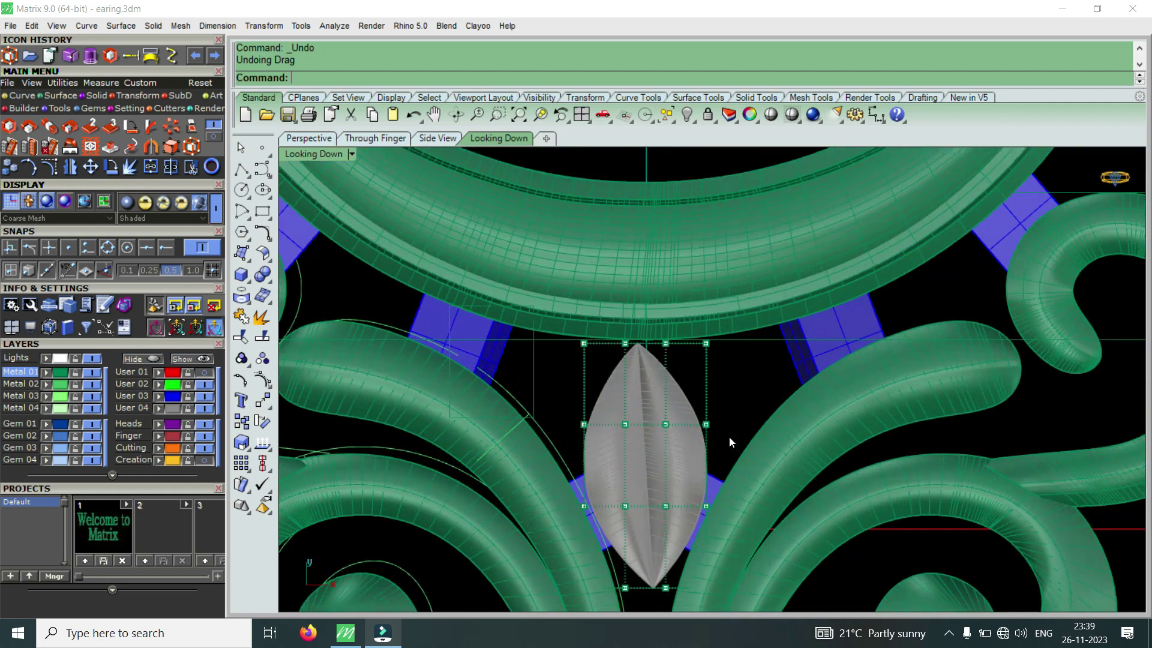
{"action": "left_click", "coordinate": [716, 378]}
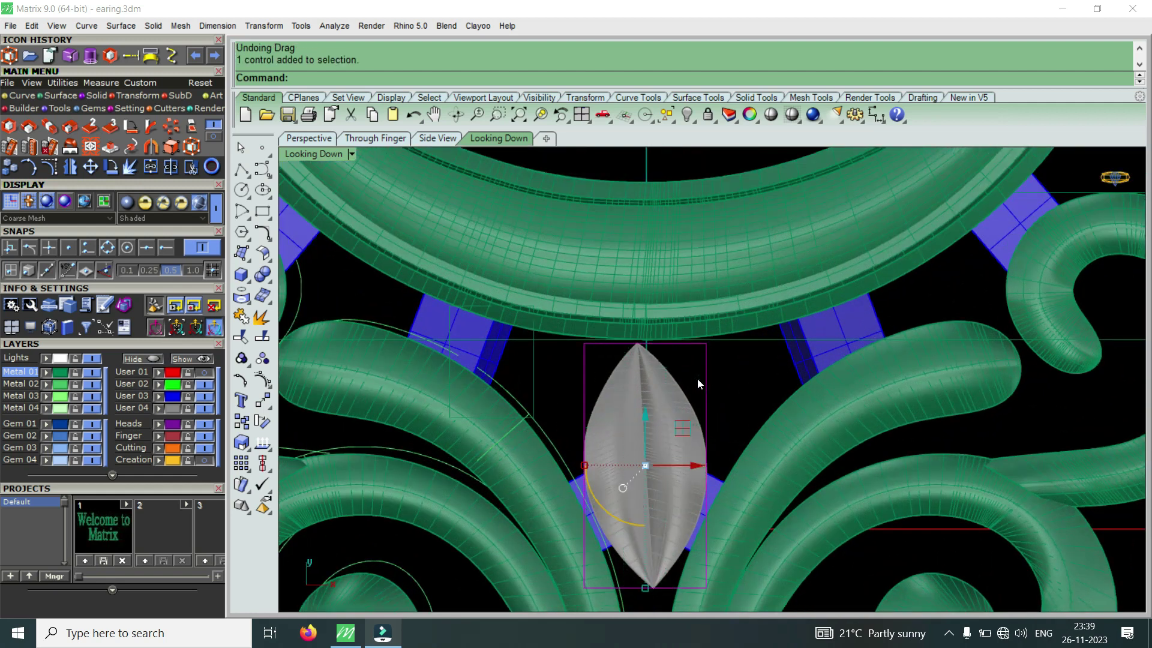
{"action": "key", "text": "Delete"}
{"action": "scroll", "coordinate": [696, 379], "scroll_direction": "down", "scroll_amount": 3}
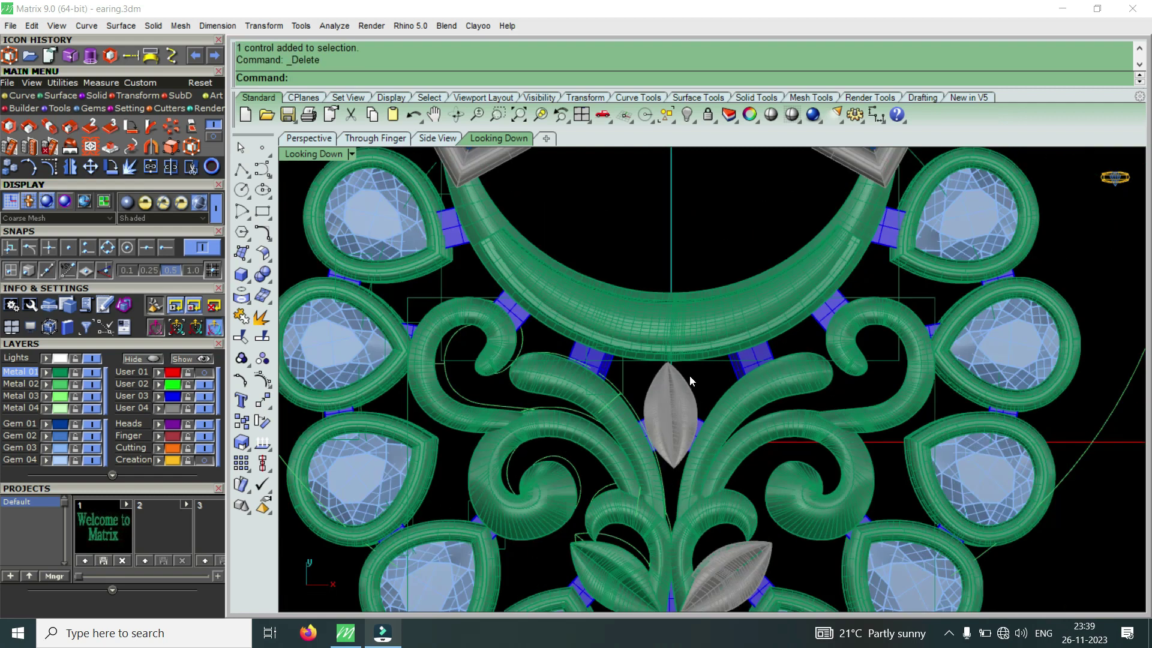
{"action": "scroll", "coordinate": [690, 375], "scroll_direction": "down", "scroll_amount": 3}
{"action": "scroll", "coordinate": [687, 372], "scroll_direction": "down", "scroll_amount": 2}
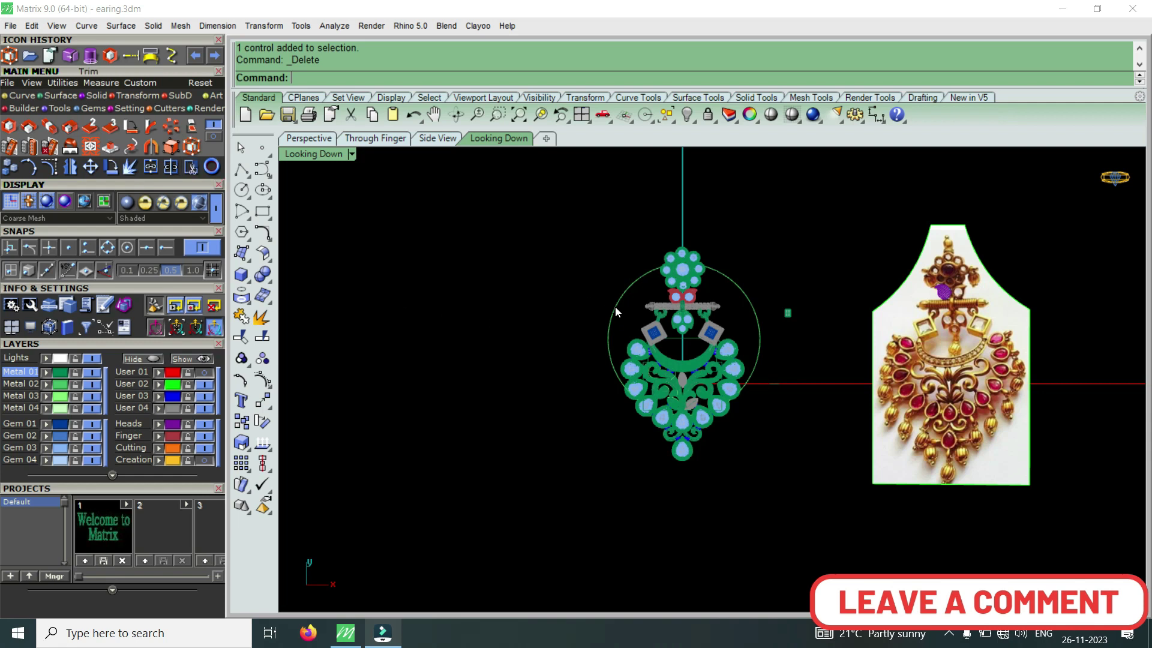
{"action": "scroll", "coordinate": [720, 343], "scroll_direction": "up", "scroll_amount": 1}
{"action": "scroll", "coordinate": [714, 346], "scroll_direction": "up", "scroll_amount": 2}
{"action": "scroll", "coordinate": [714, 347], "scroll_direction": "up", "scroll_amount": 1}
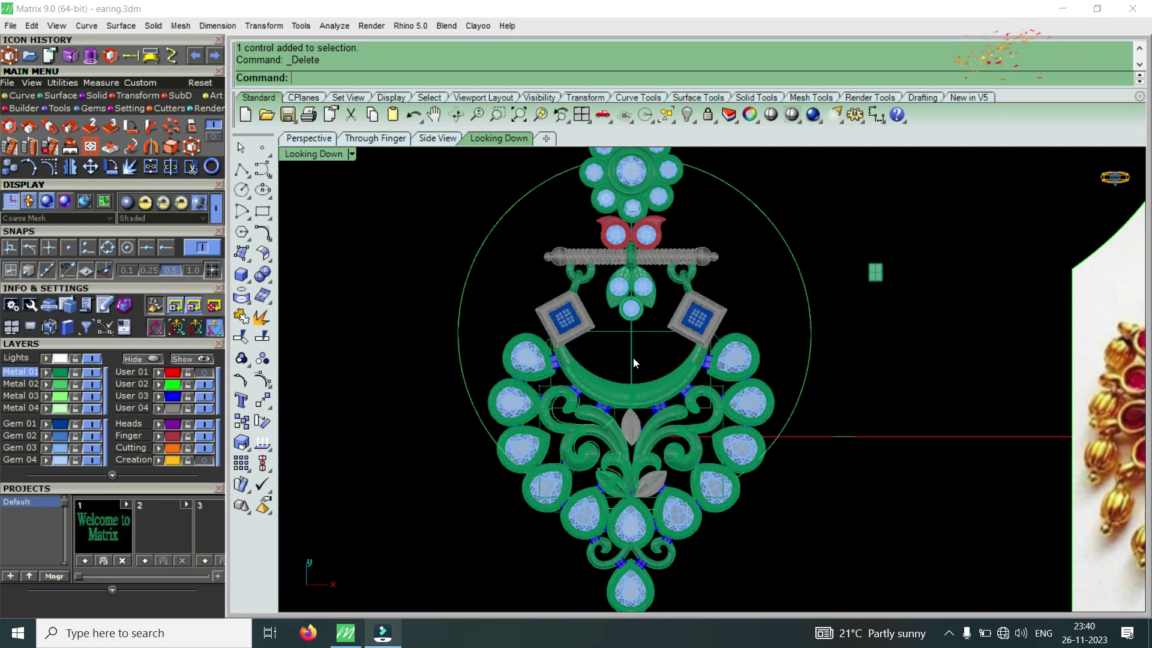
{"action": "scroll", "coordinate": [633, 357], "scroll_direction": "down", "scroll_amount": 3}
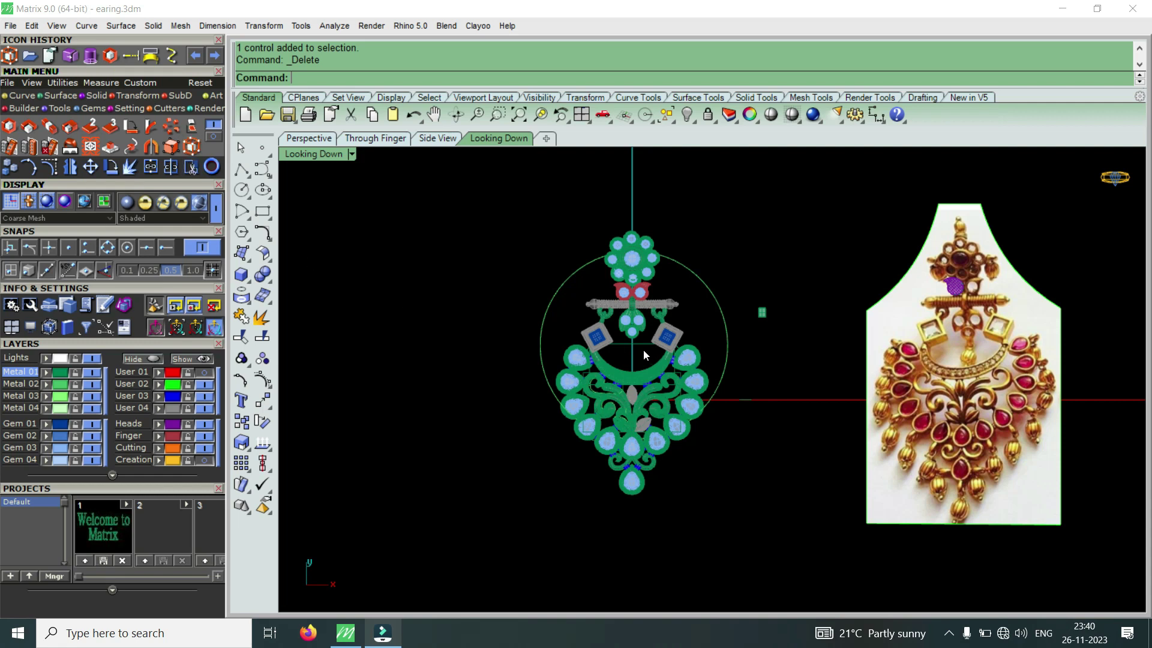
{"action": "scroll", "coordinate": [643, 349], "scroll_direction": "up", "scroll_amount": 3}
{"action": "scroll", "coordinate": [604, 347], "scroll_direction": "down", "scroll_amount": 3}
{"action": "scroll", "coordinate": [654, 470], "scroll_direction": "up", "scroll_amount": 1}
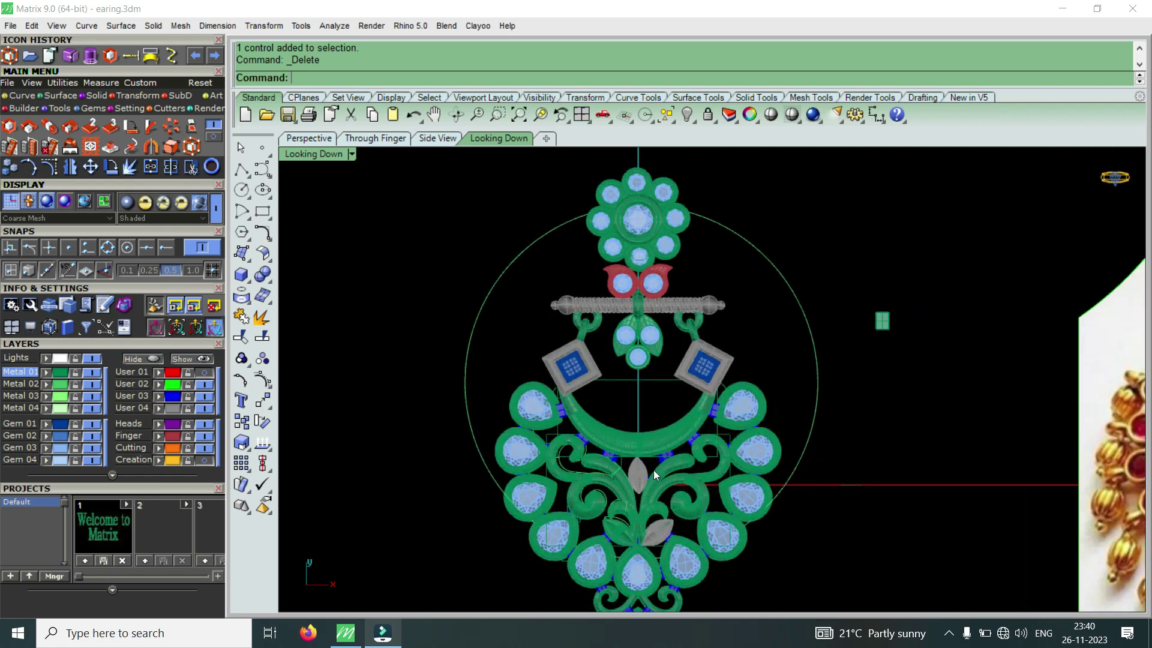
{"action": "scroll", "coordinate": [636, 472], "scroll_direction": "up", "scroll_amount": 2}
{"action": "scroll", "coordinate": [640, 468], "scroll_direction": "up", "scroll_amount": 2}
{"action": "scroll", "coordinate": [640, 468], "scroll_direction": "down", "scroll_amount": 1}
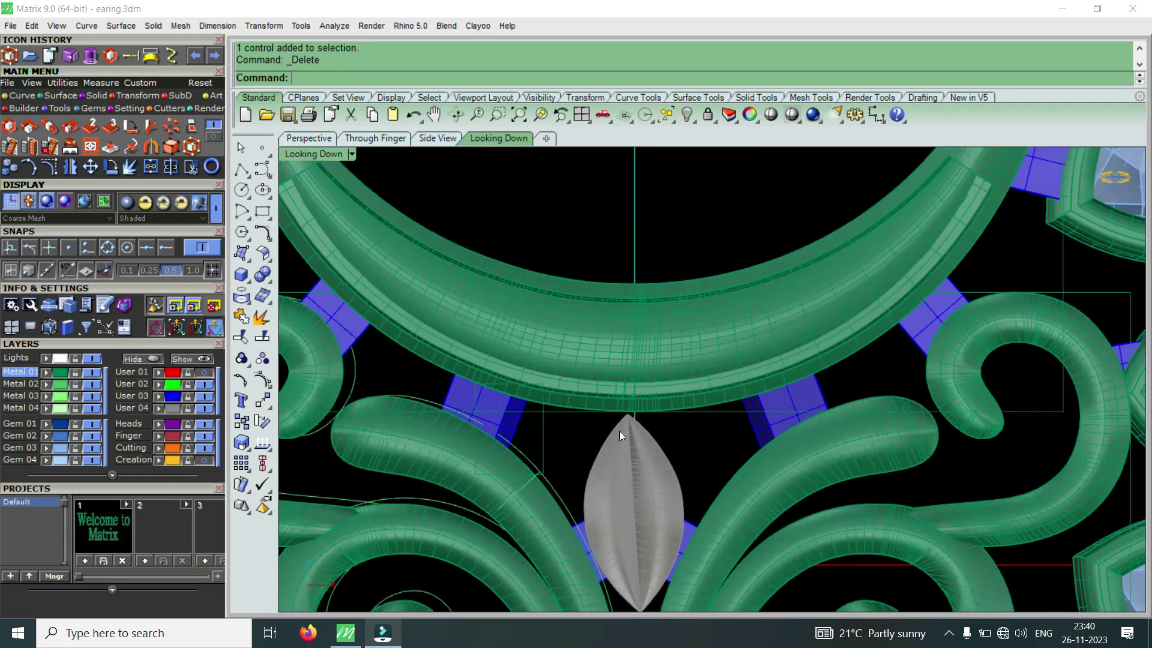
{"action": "scroll", "coordinate": [624, 438], "scroll_direction": "down", "scroll_amount": 3}
{"action": "scroll", "coordinate": [537, 427], "scroll_direction": "up", "scroll_amount": 1}
{"action": "scroll", "coordinate": [536, 428], "scroll_direction": "up", "scroll_amount": 1}
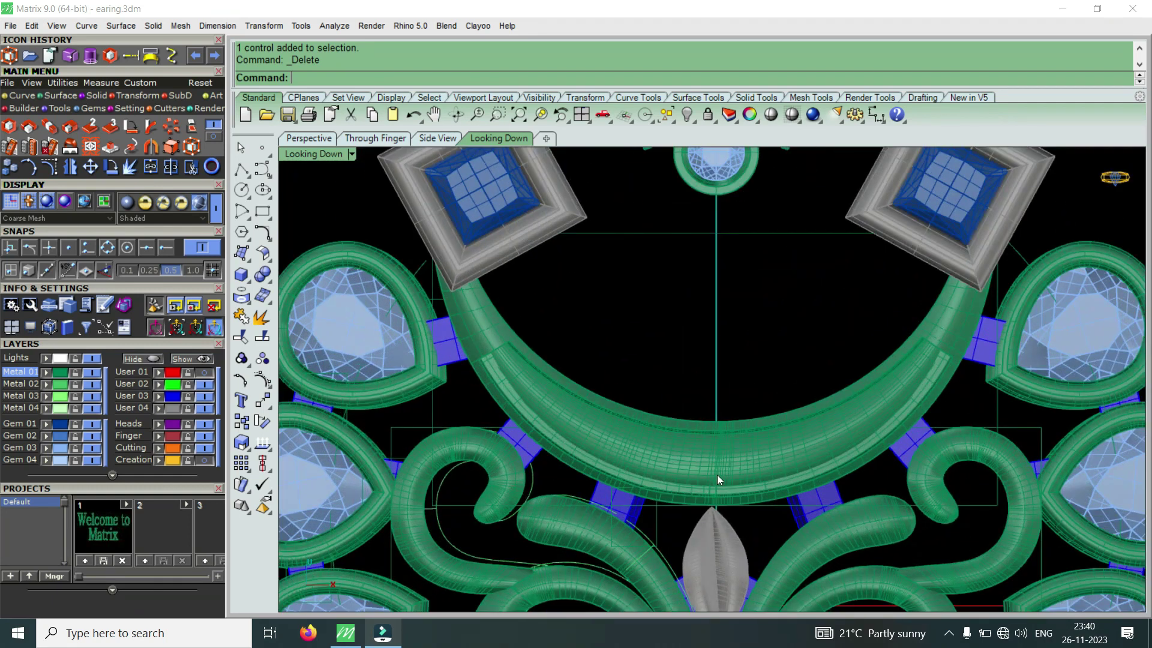
{"action": "scroll", "coordinate": [750, 442], "scroll_direction": "down", "scroll_amount": 2}
{"action": "scroll", "coordinate": [763, 425], "scroll_direction": "down", "scroll_amount": 2}
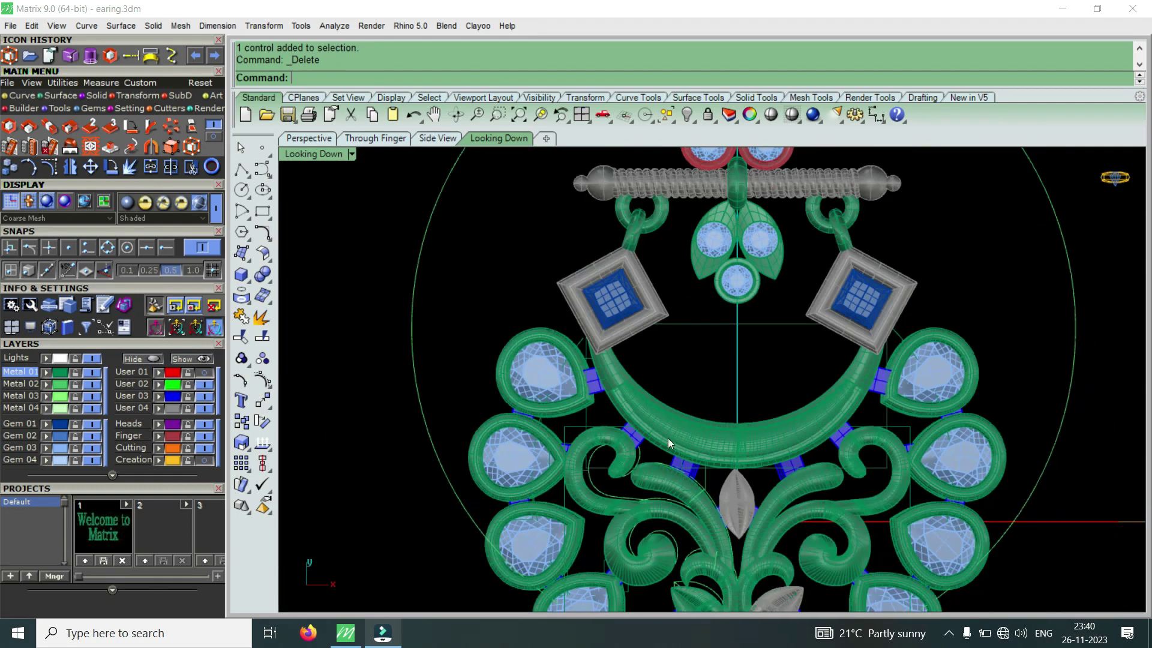
{"action": "scroll", "coordinate": [725, 439], "scroll_direction": "down", "scroll_amount": 1}
{"action": "scroll", "coordinate": [691, 300], "scroll_direction": "up", "scroll_amount": 1}
{"action": "scroll", "coordinate": [690, 276], "scroll_direction": "up", "scroll_amount": 5}
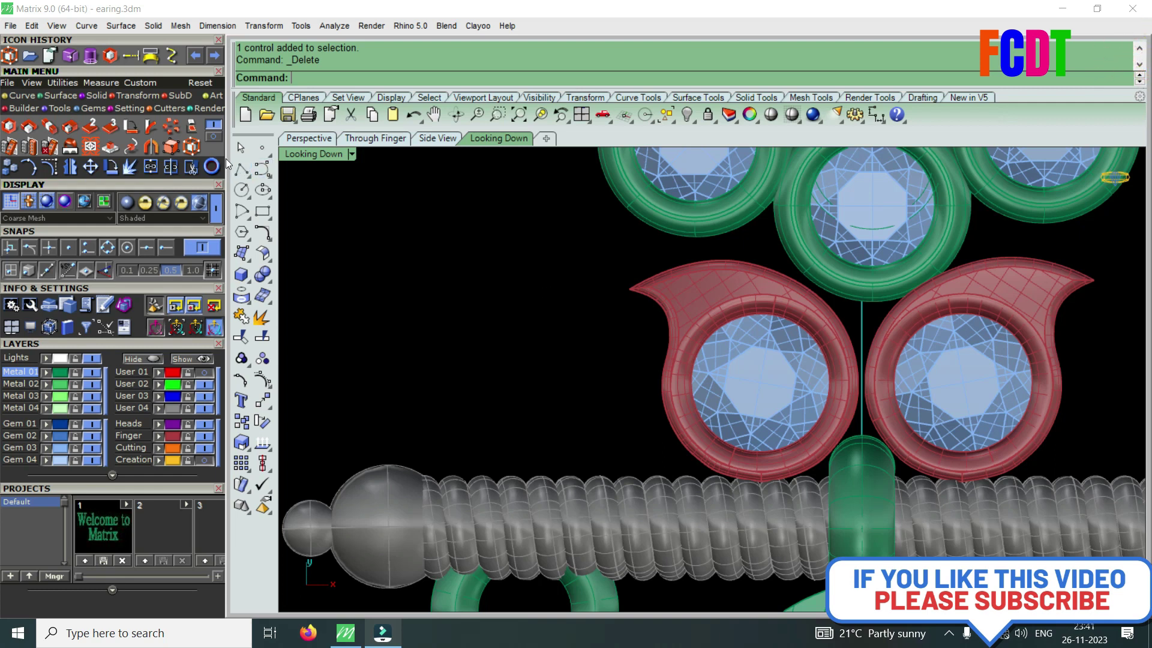
{"action": "scroll", "coordinate": [677, 285], "scroll_direction": "down", "scroll_amount": 5}
{"action": "scroll", "coordinate": [677, 285], "scroll_direction": "down", "scroll_amount": 1}
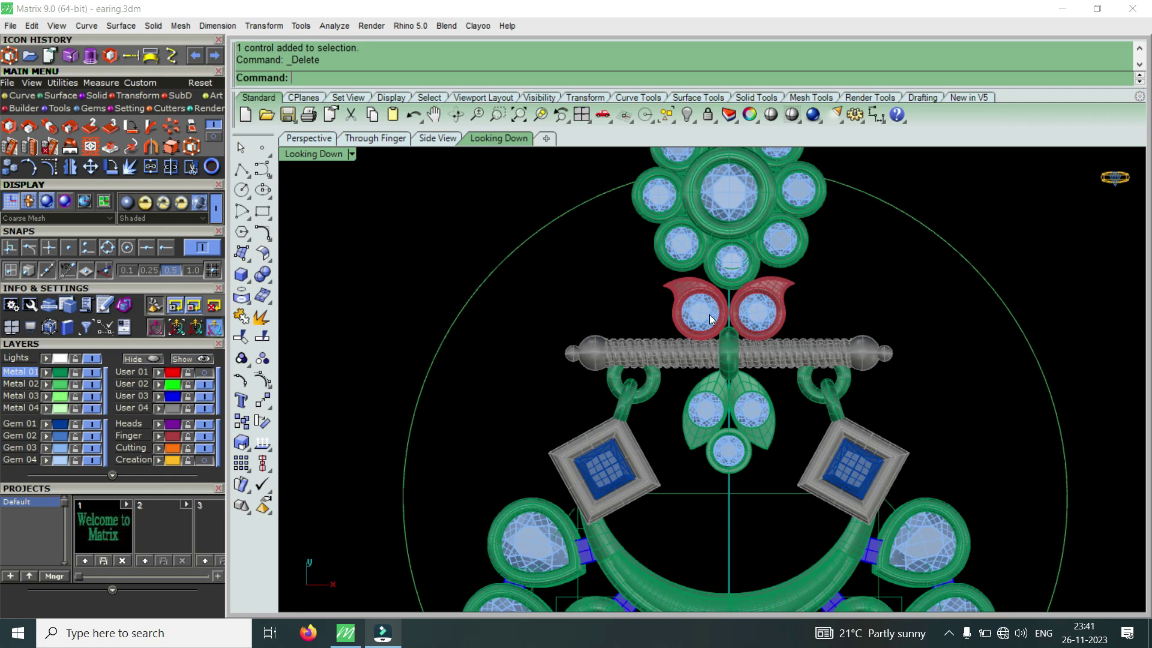
{"action": "scroll", "coordinate": [698, 333], "scroll_direction": "down", "scroll_amount": 2}
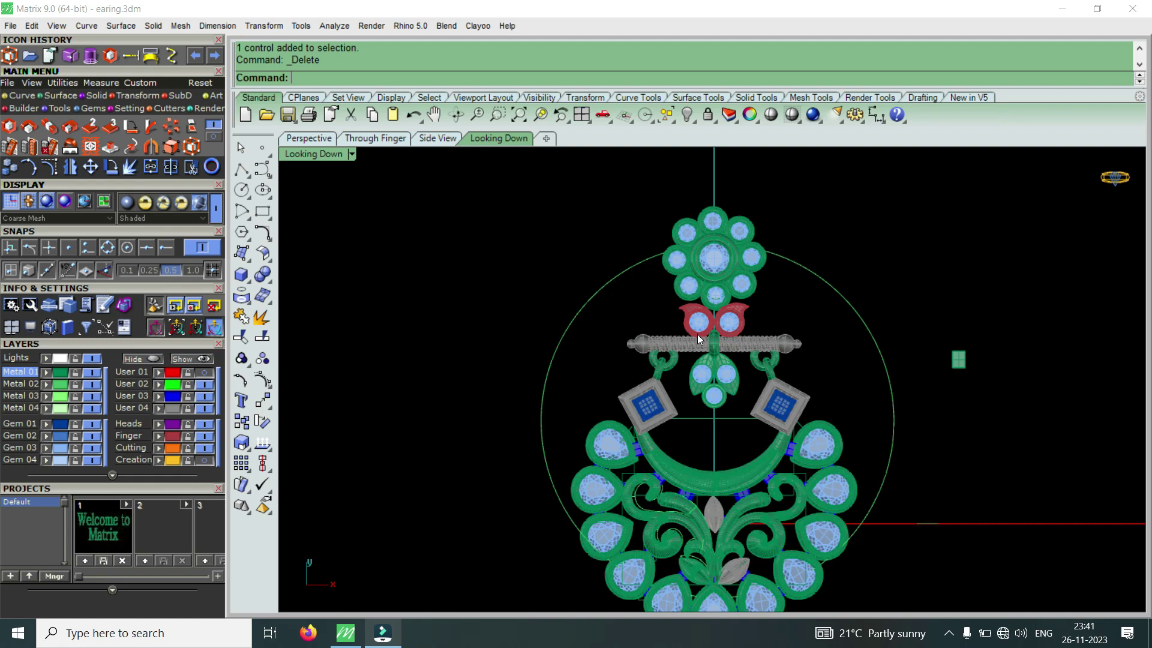
{"action": "scroll", "coordinate": [663, 353], "scroll_direction": "down", "scroll_amount": 2}
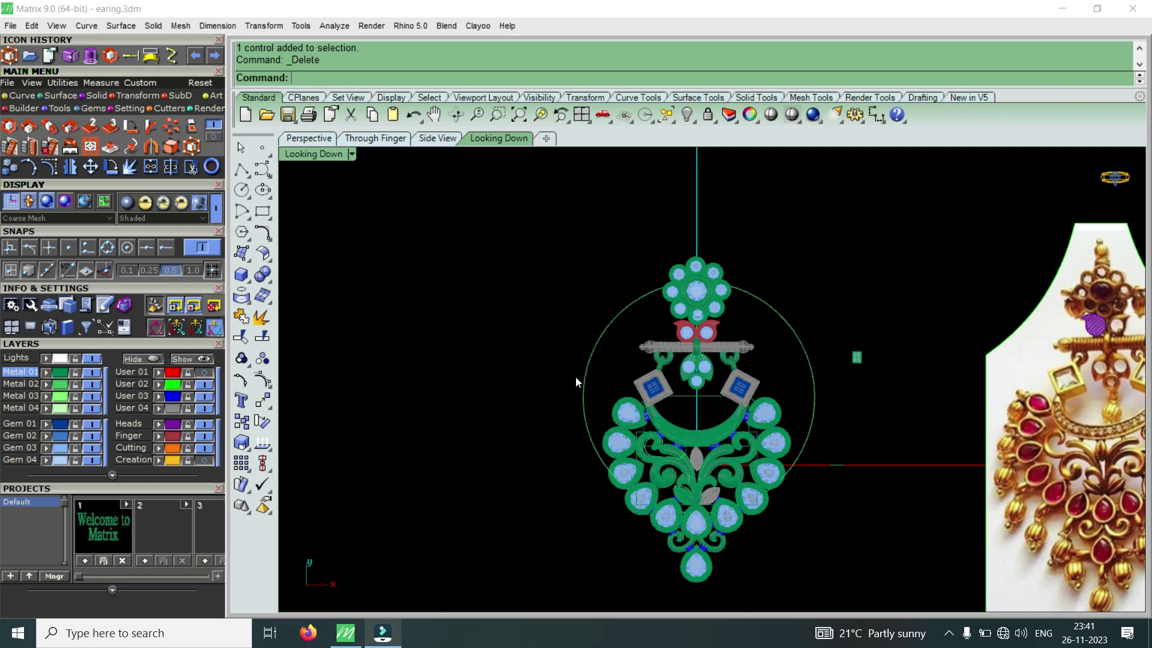
{"action": "scroll", "coordinate": [570, 387], "scroll_direction": "down", "scroll_amount": 1}
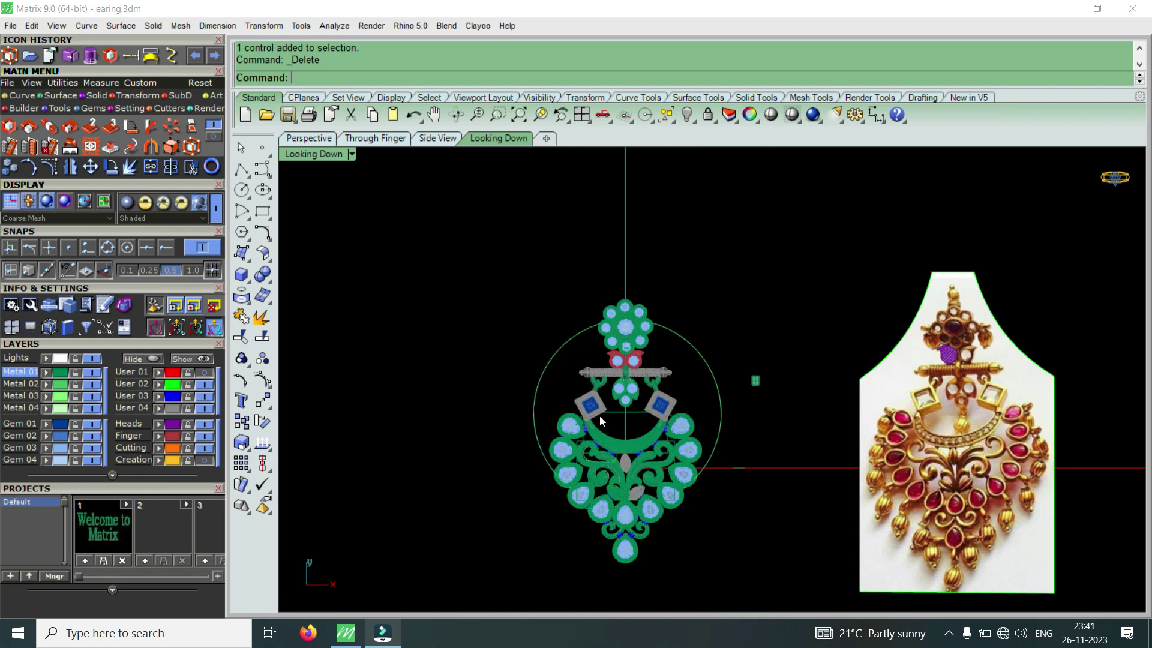
{"action": "scroll", "coordinate": [624, 404], "scroll_direction": "up", "scroll_amount": 2}
{"action": "scroll", "coordinate": [627, 408], "scroll_direction": "up", "scroll_amount": 1}
{"action": "scroll", "coordinate": [684, 357], "scroll_direction": "down", "scroll_amount": 1}
{"action": "scroll", "coordinate": [684, 357], "scroll_direction": "down", "scroll_amount": 1}
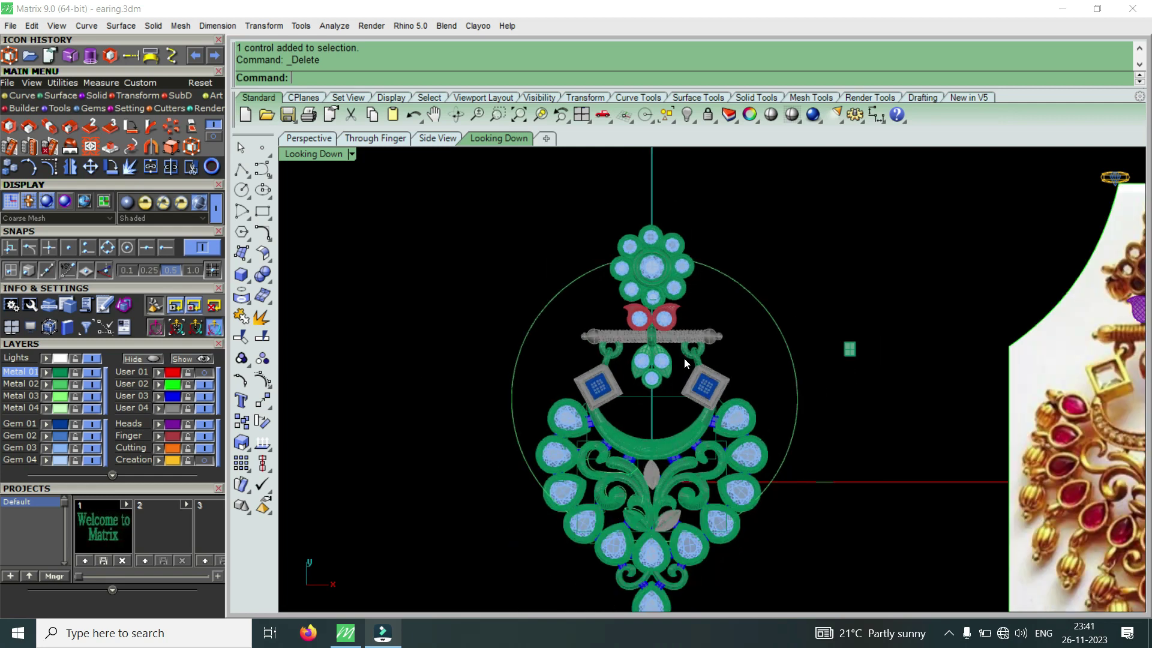
{"action": "scroll", "coordinate": [684, 358], "scroll_direction": "down", "scroll_amount": 2}
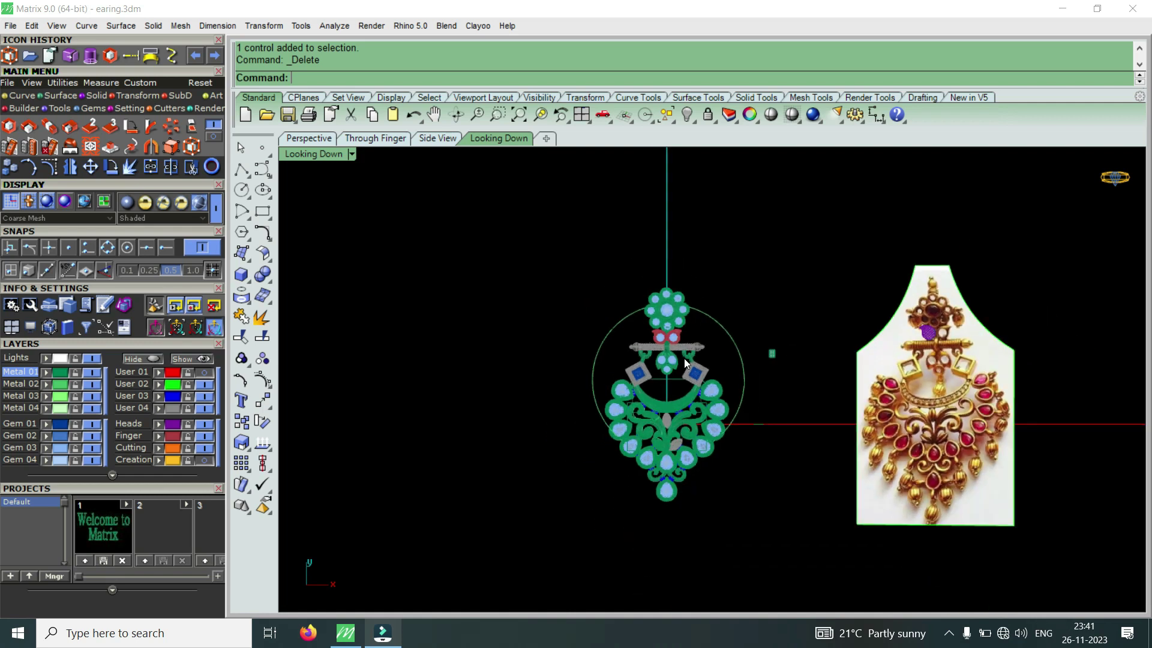
{"action": "scroll", "coordinate": [685, 354], "scroll_direction": "up", "scroll_amount": 2}
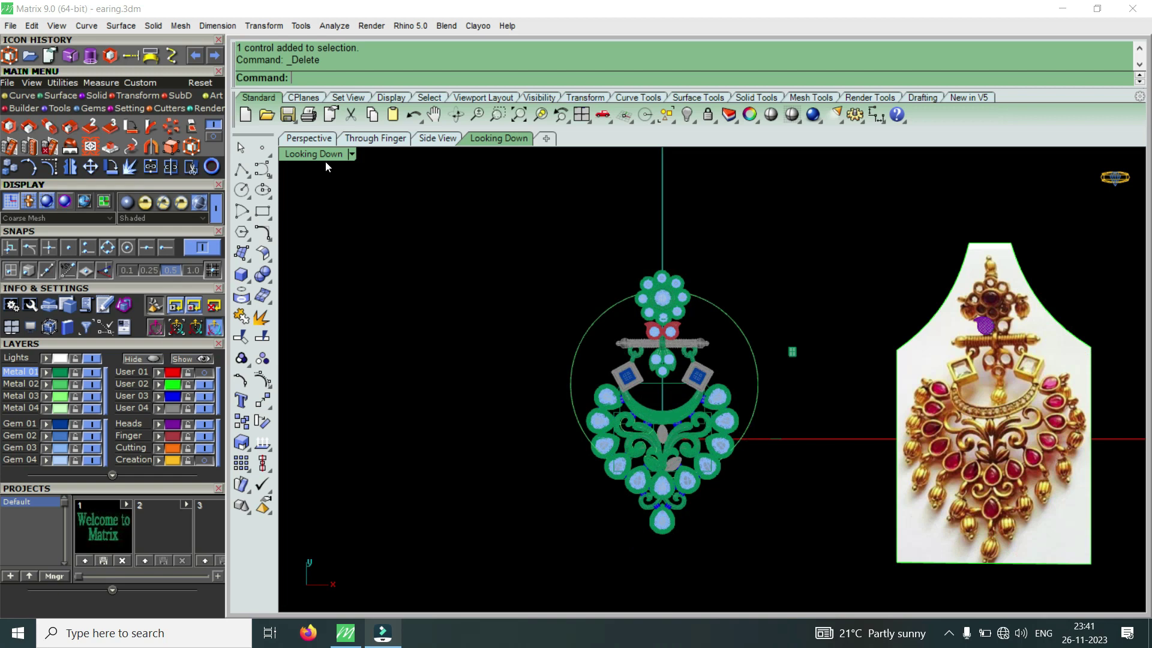
Maximize the Perspective viewport and orbit to a tilted close-up of the earring.
{"action": "double_click", "coordinate": [321, 152]}
{"action": "double_click", "coordinate": [759, 156]}
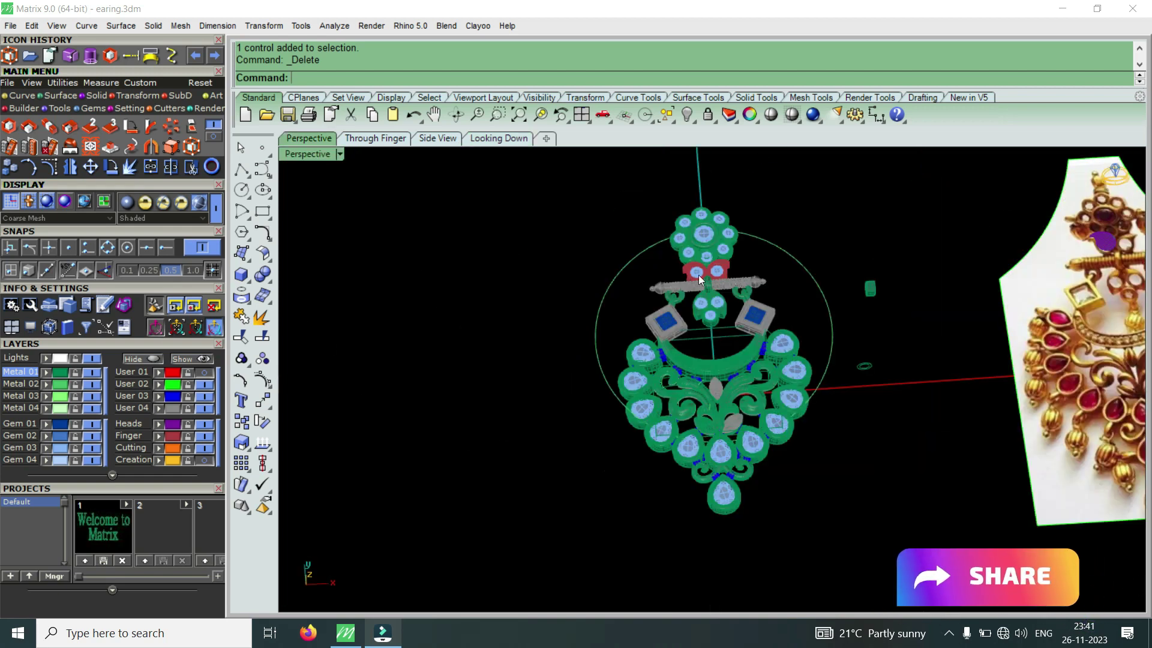
{"action": "scroll", "coordinate": [698, 275], "scroll_direction": "up", "scroll_amount": 3}
{"action": "mouse_move", "coordinate": [699, 274]}
{"action": "right_mouse_down"}
{"action": "mouse_move", "coordinate": [773, 293]}
{"action": "mouse_move", "coordinate": [723, 392]}
{"action": "mouse_move", "coordinate": [576, 283]}
{"action": "right_mouse_up"}
{"action": "scroll", "coordinate": [723, 393], "scroll_direction": "down", "scroll_amount": 3}
Switch the view to Machine display mode and orbit the earring to a near-side angle.
{"action": "left_click", "coordinate": [339, 154]}
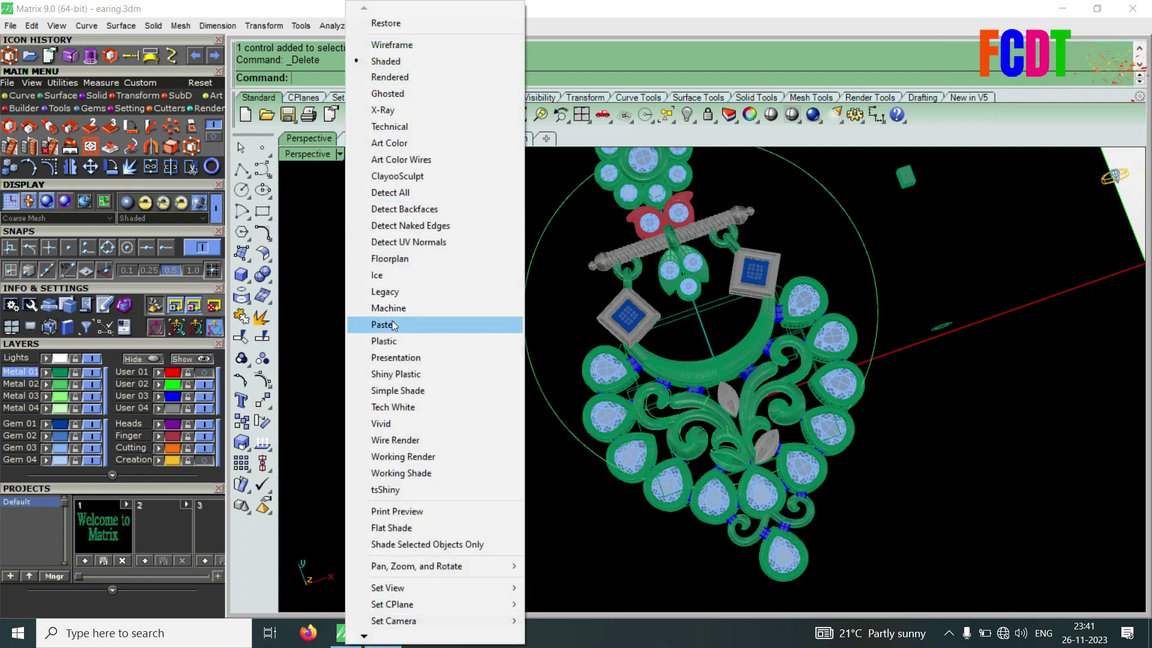
{"action": "left_click", "coordinate": [405, 308]}
{"action": "scroll", "coordinate": [690, 384], "scroll_direction": "up", "scroll_amount": 3}
{"action": "right_click_drag", "start_coordinate": [690, 385], "coordinate": [791, 438]}
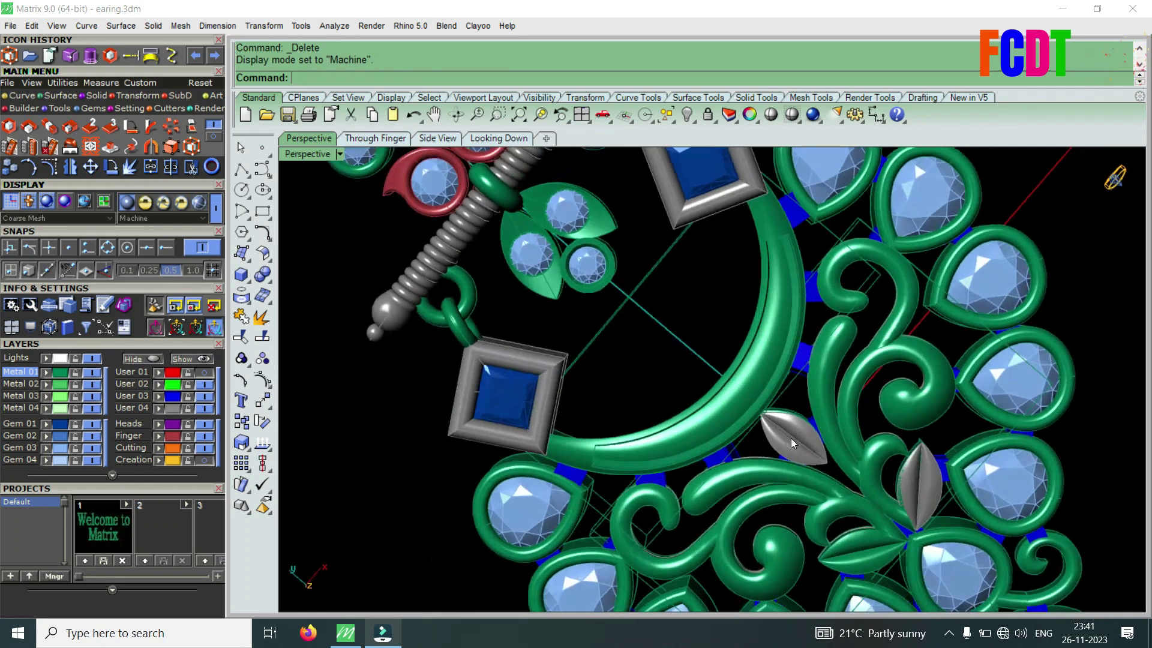
{"action": "scroll", "coordinate": [793, 439], "scroll_direction": "down", "scroll_amount": 3}
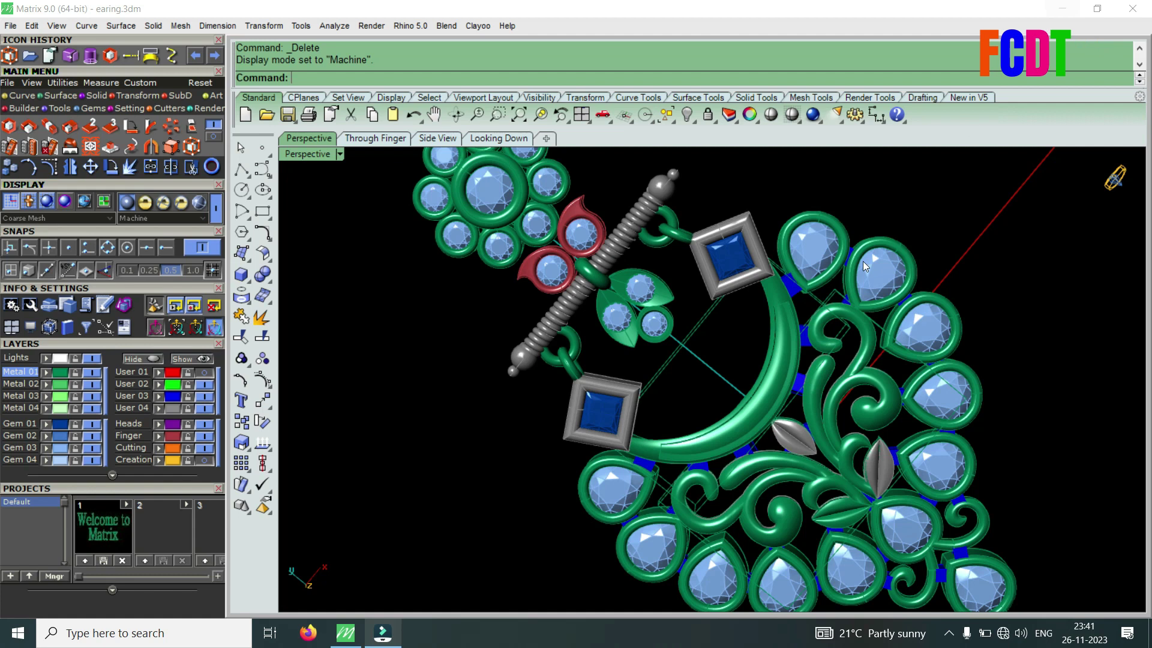
{"action": "scroll", "coordinate": [867, 268], "scroll_direction": "down", "scroll_amount": 2}
{"action": "mouse_move", "coordinate": [867, 267]}
{"action": "right_mouse_down"}
{"action": "mouse_move", "coordinate": [828, 226]}
{"action": "mouse_move", "coordinate": [797, 253]}
{"action": "mouse_move", "coordinate": [921, 217]}
{"action": "mouse_move", "coordinate": [958, 424]}
{"action": "mouse_move", "coordinate": [931, 289]}
{"action": "mouse_move", "coordinate": [989, 98]}
{"action": "right_mouse_up"}
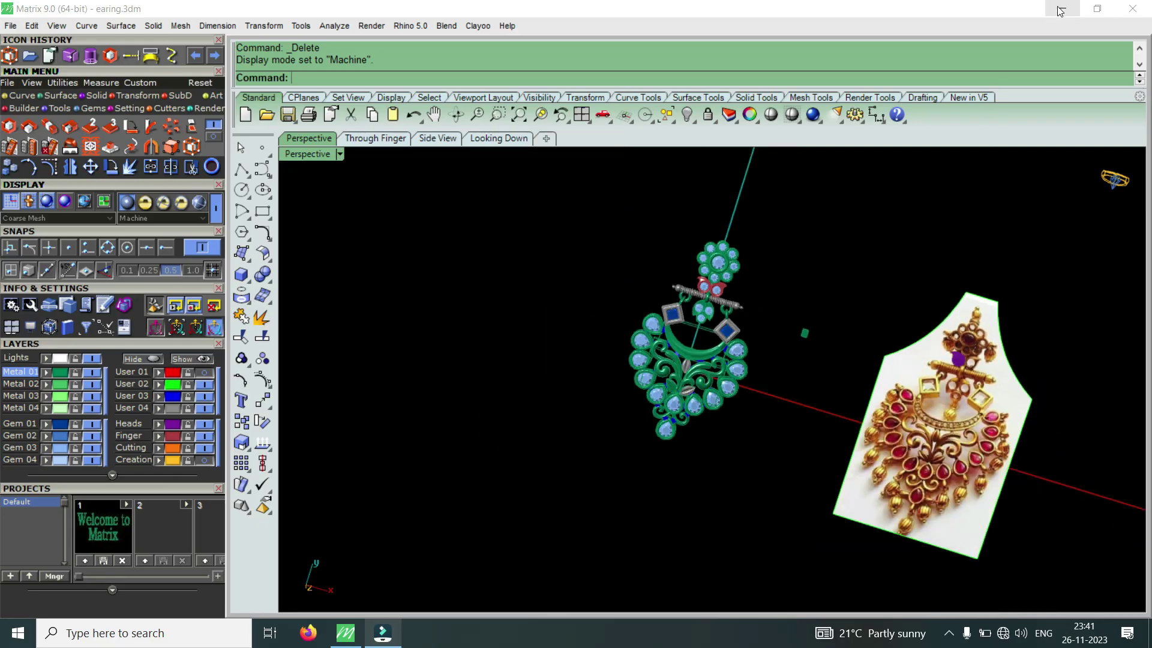